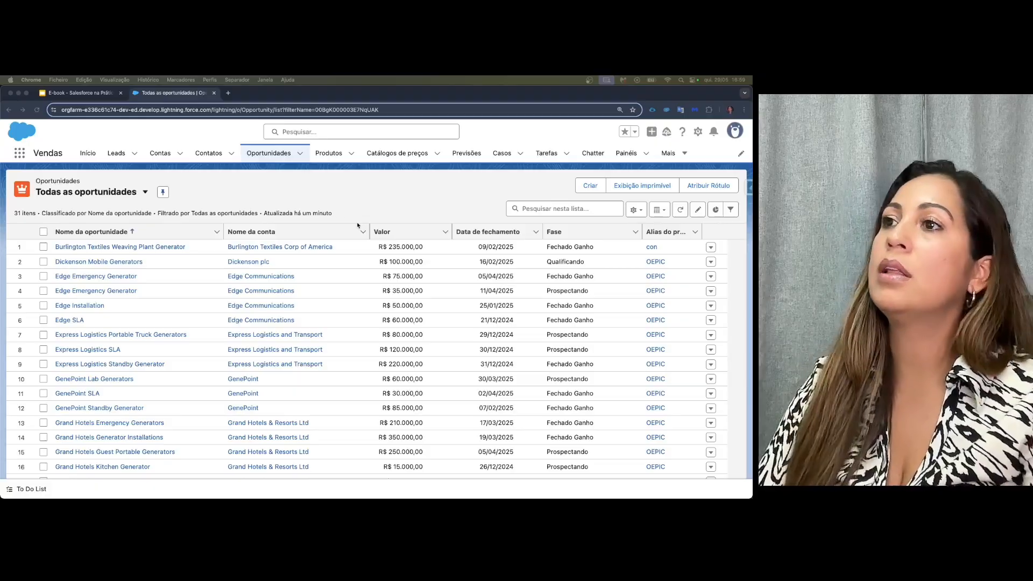
# - Open Salesforce setup and find the Fluxos page by searching for "fluxo"
pyautogui.click(698, 132)
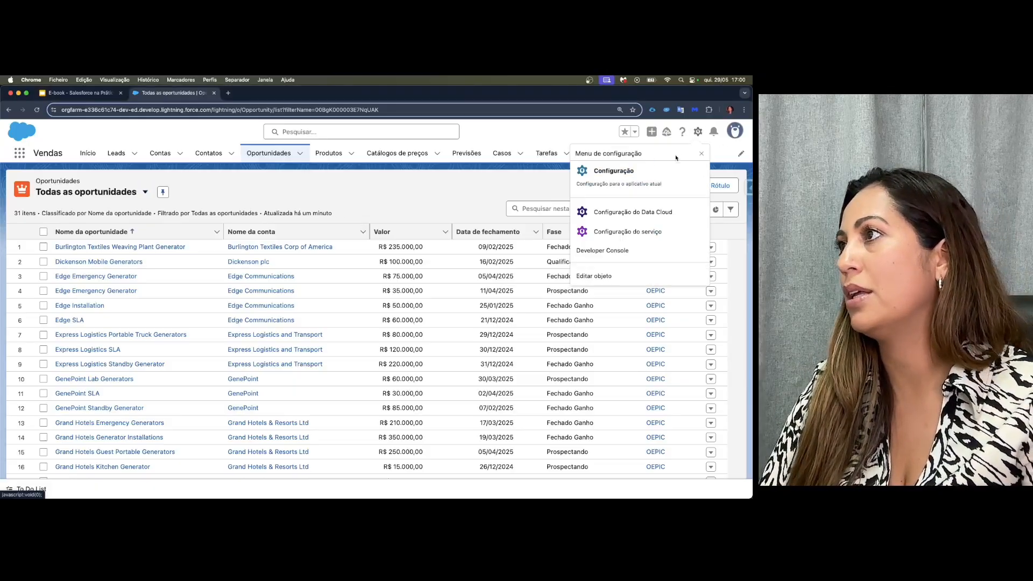
pyautogui.click(614, 171)
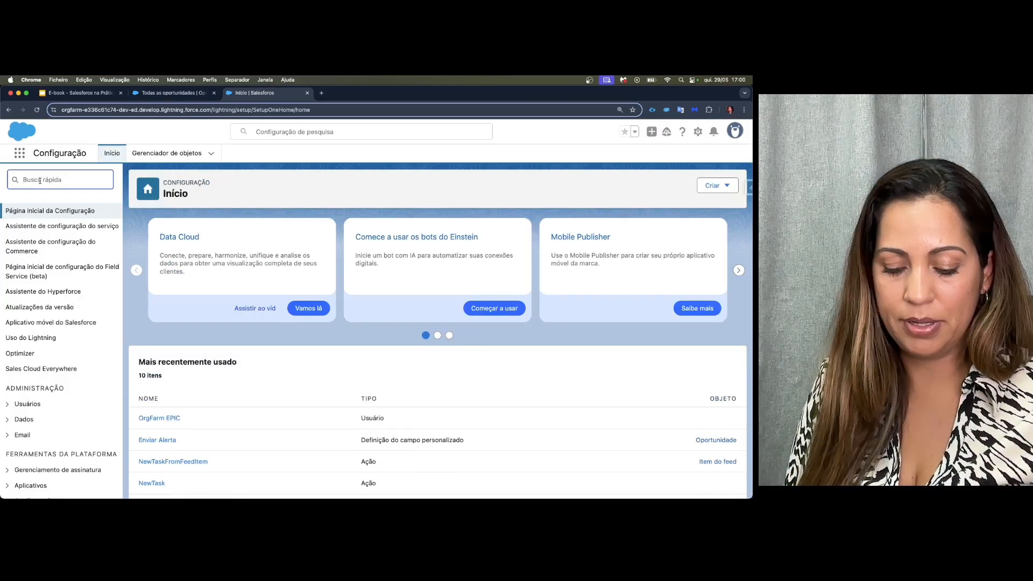
pyautogui.write('fluxo')
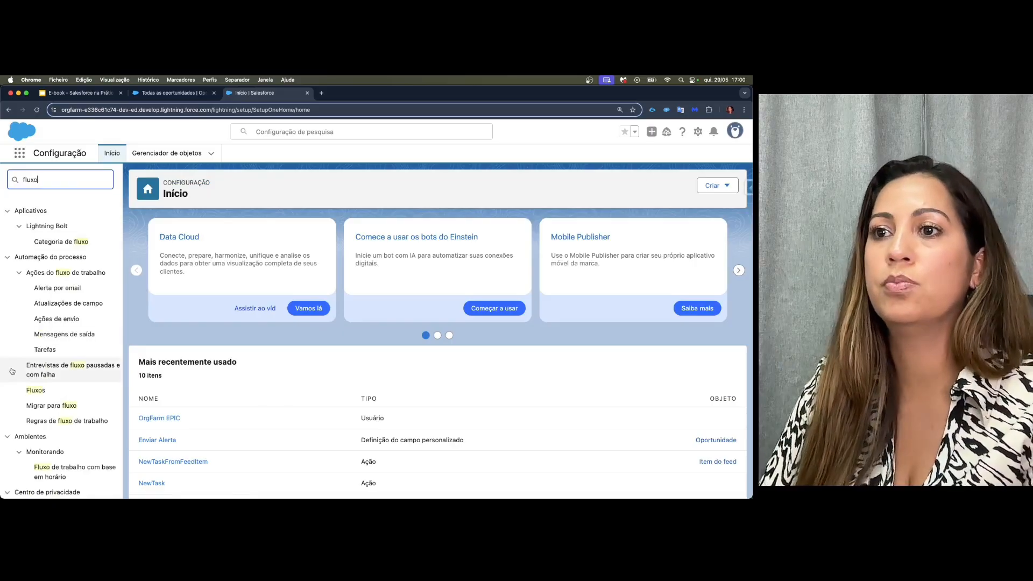
pyautogui.click(35, 390)
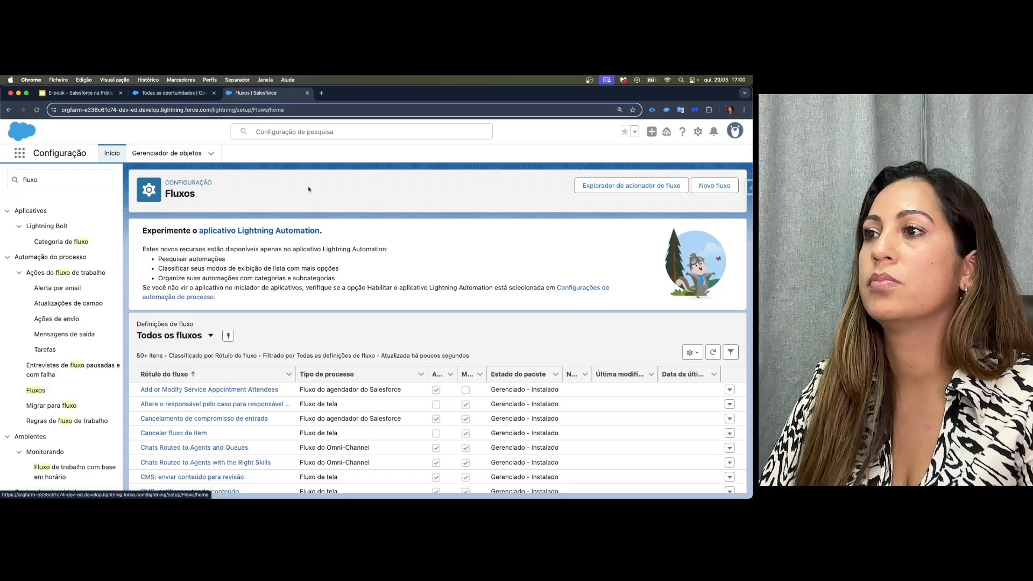
# - Create a new flow from scratch of the type Fluxo acionado por agenda
pyautogui.click(713, 187)
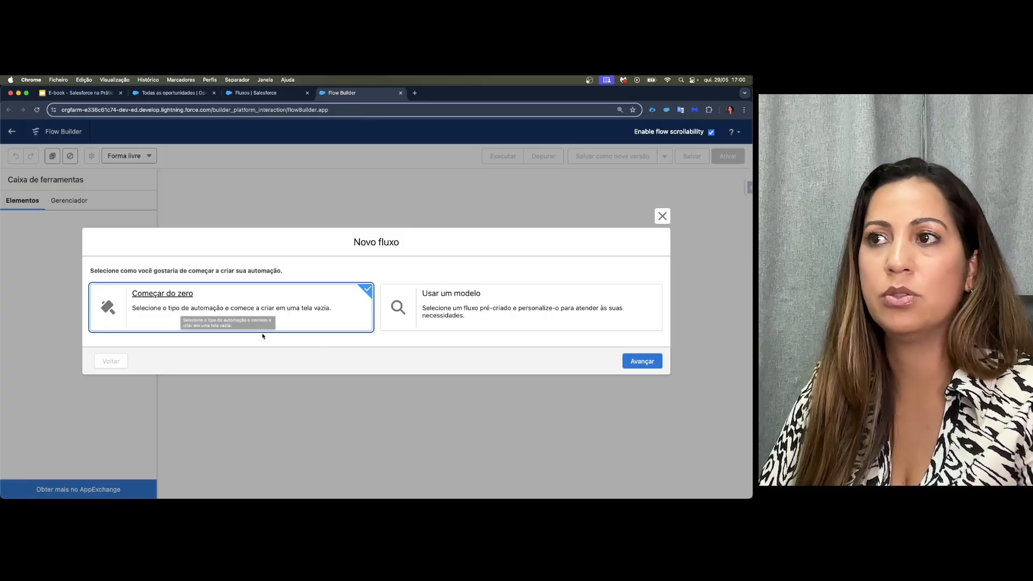
pyautogui.click(641, 362)
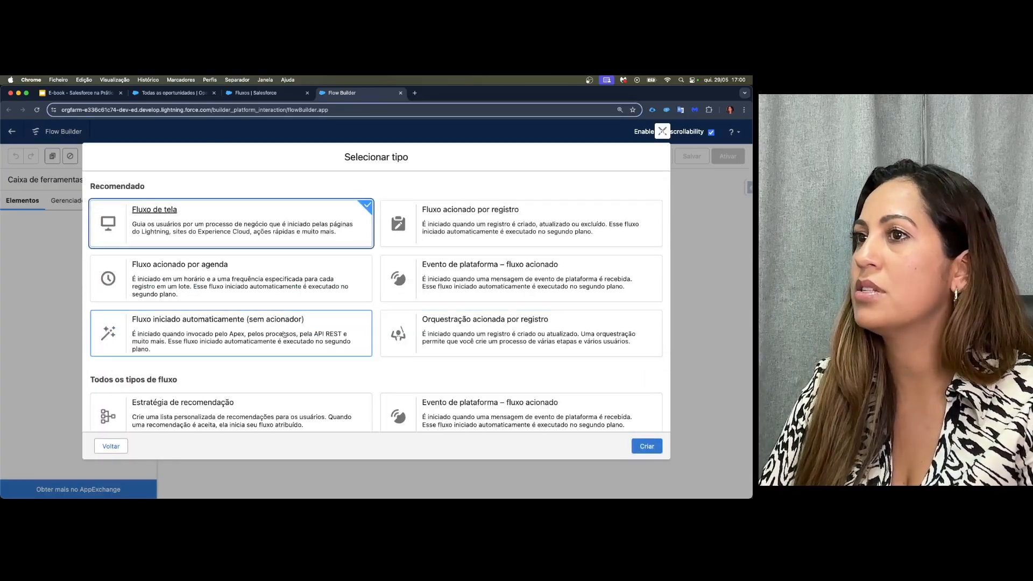
pyautogui.click(184, 278)
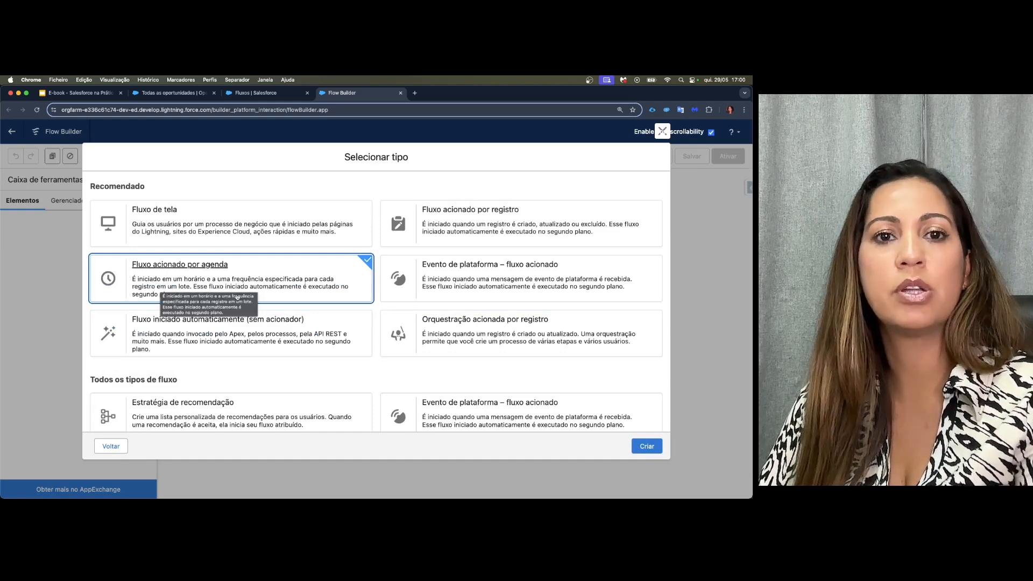
pyautogui.click(647, 448)
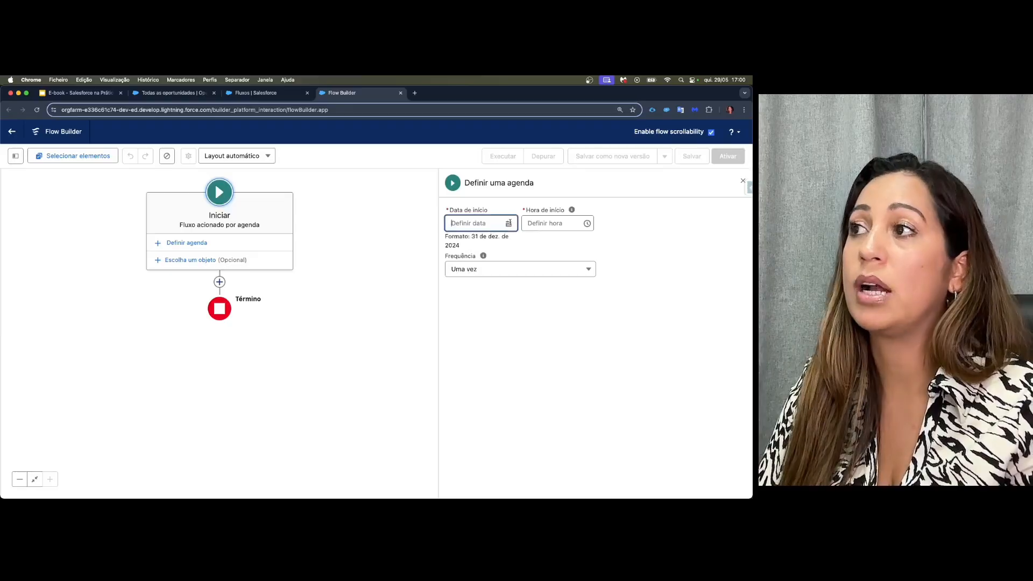
# - Schedule the flow to start on 29 May at 17:30 with the frequency Diário
pyautogui.click(510, 223)
pyautogui.click(537, 354)
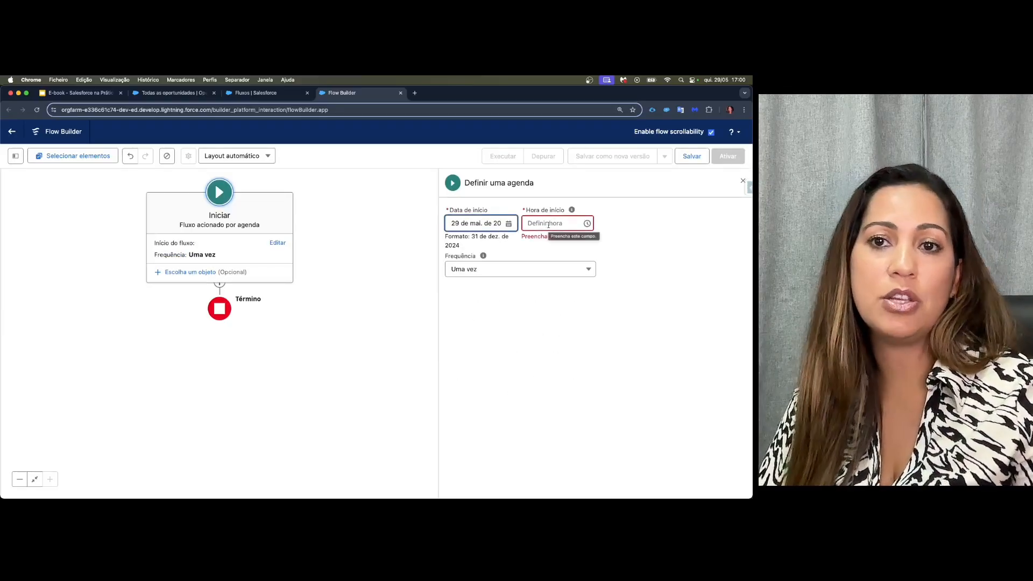
pyautogui.click(548, 225)
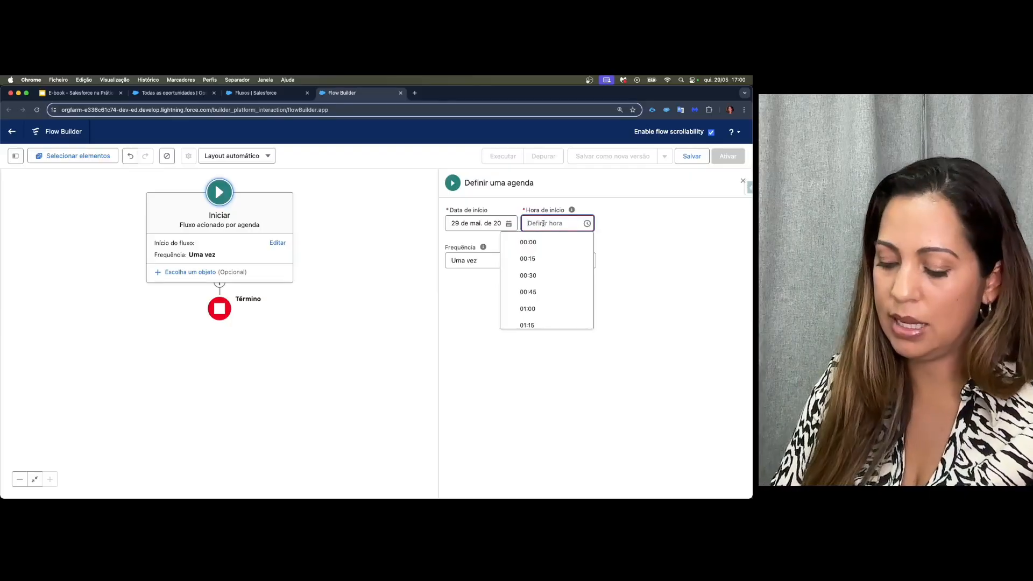
pyautogui.write('17:30')
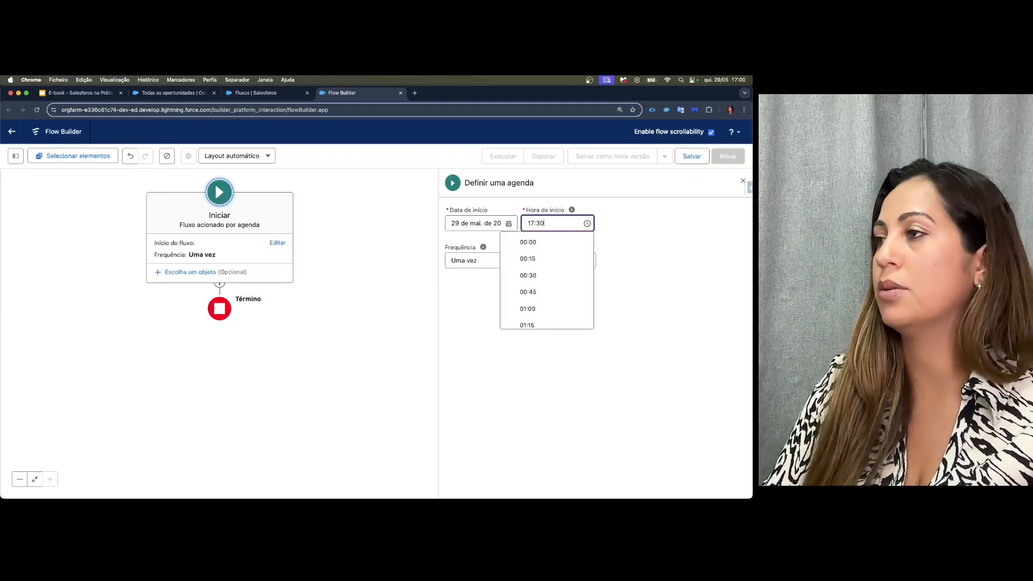
pyautogui.click(662, 230)
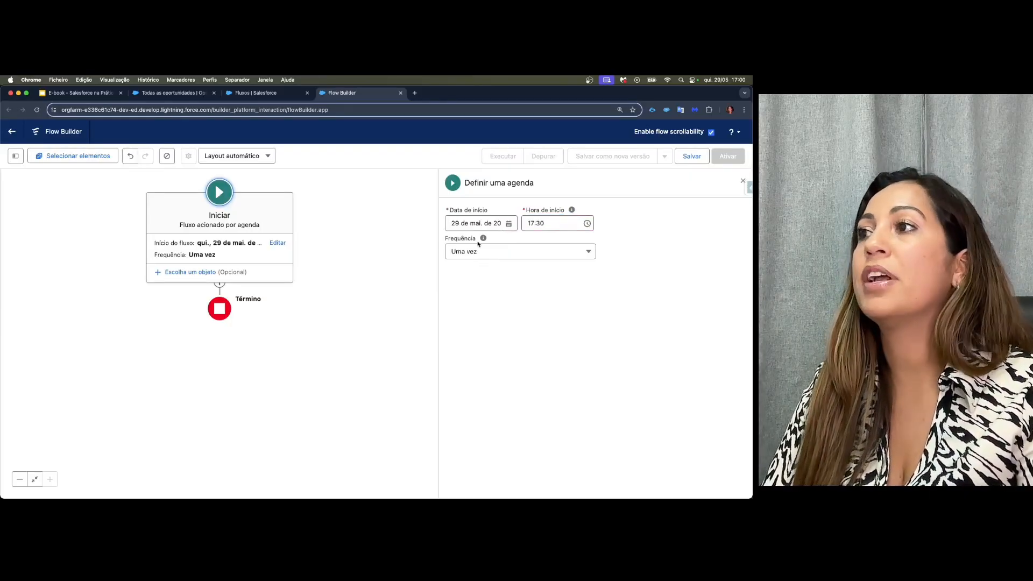
pyautogui.click(471, 252)
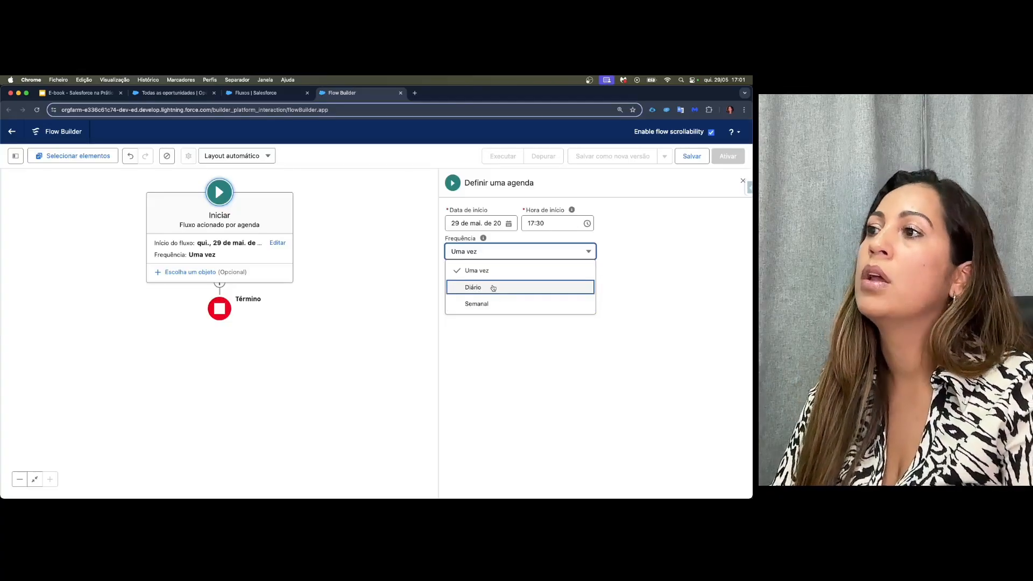
pyautogui.click(487, 288)
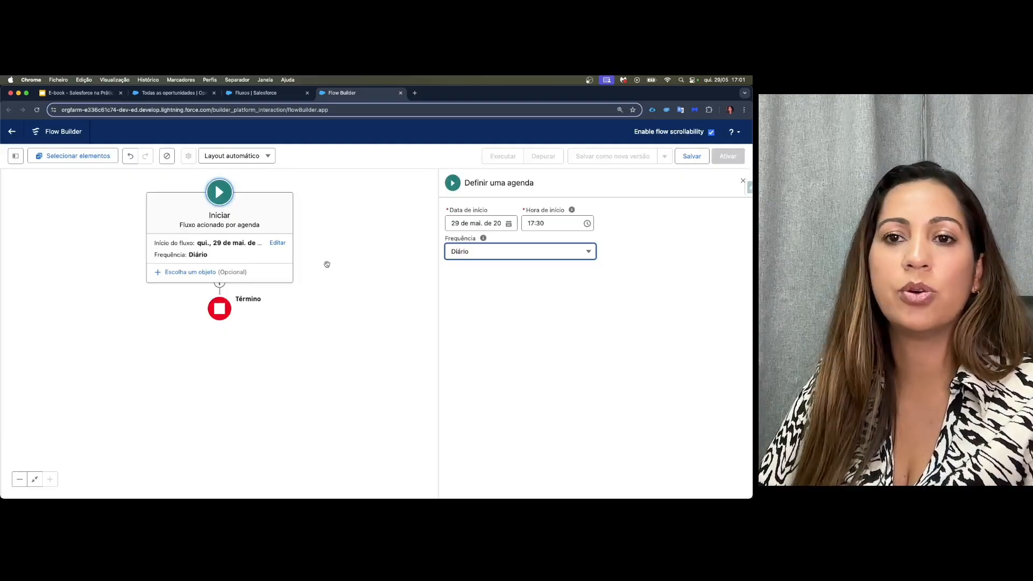
# - Set Oportunidade as the object whose records the scheduled flow runs on
pyautogui.click(189, 274)
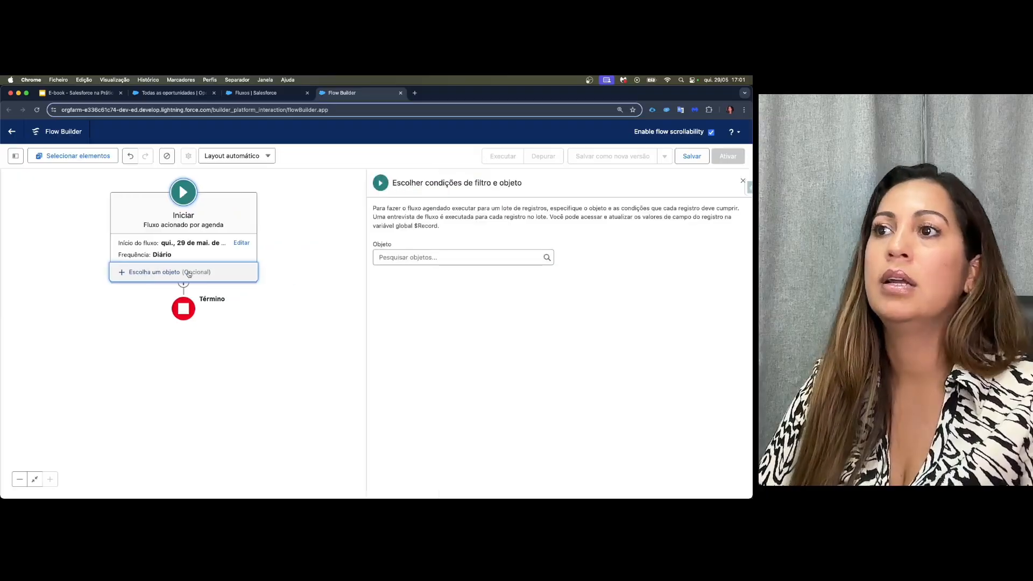
pyautogui.click(398, 257)
pyautogui.write('opo')
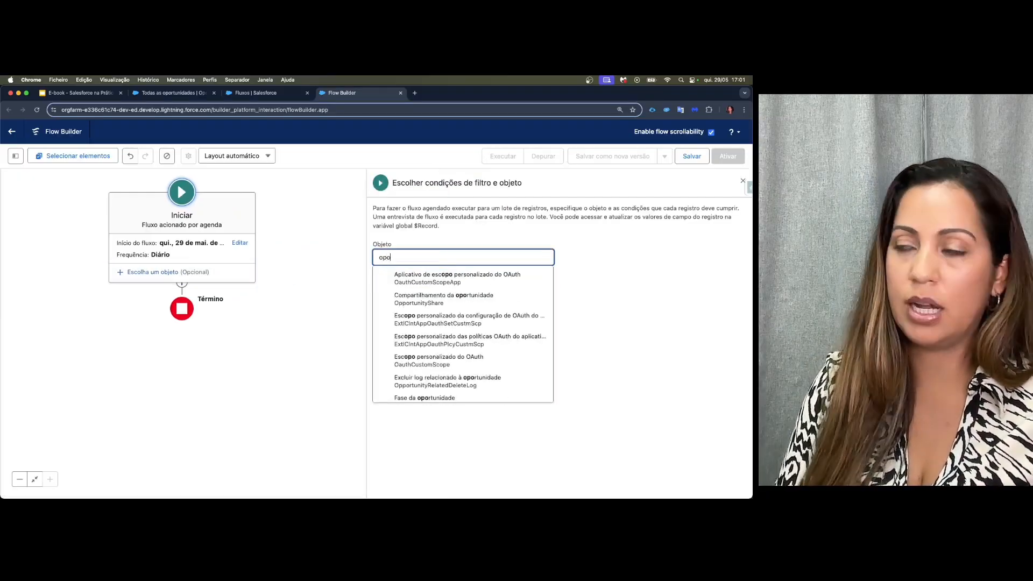
pyautogui.write('rtunidade')
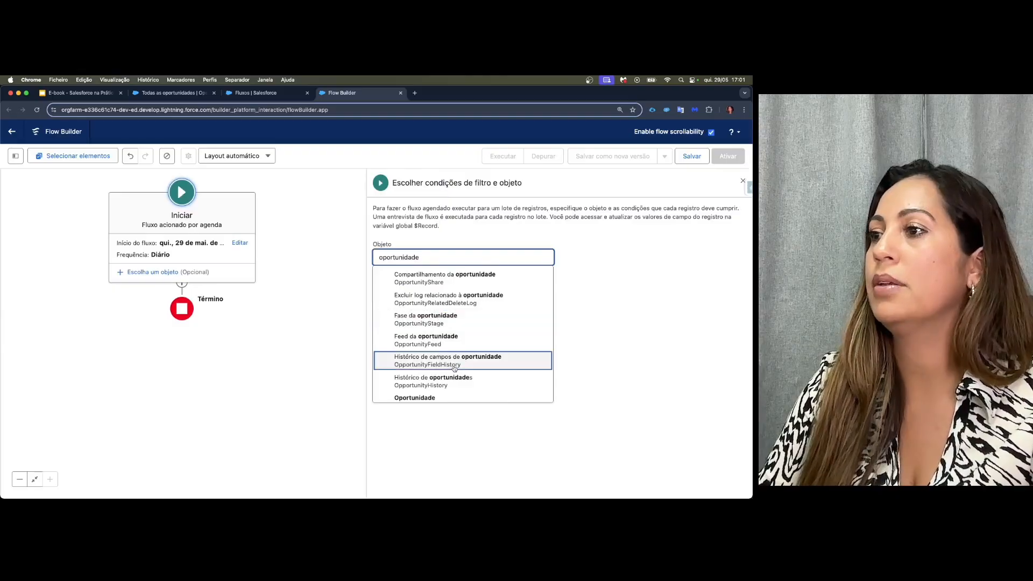
pyautogui.scroll(-2, 433, 361)
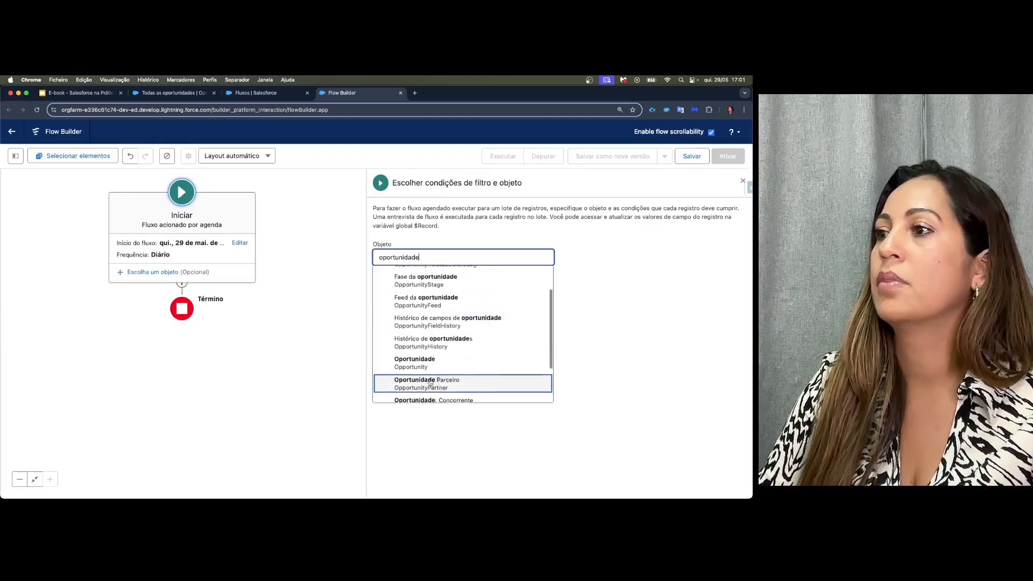
pyautogui.click(432, 358)
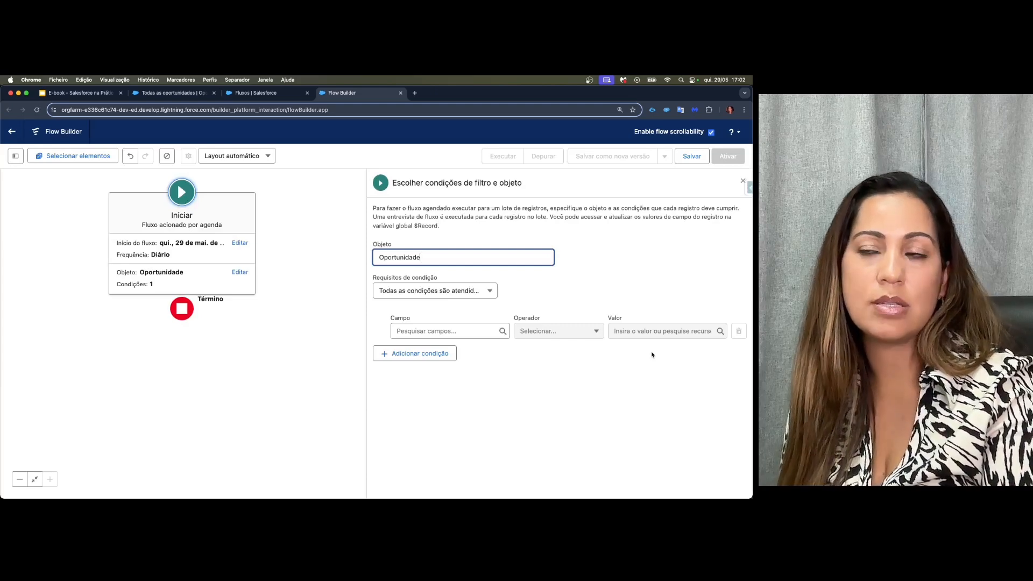
# - Define the first filter condition as IsClosed Igual a False and review the condition requirement options
pyautogui.click(439, 332)
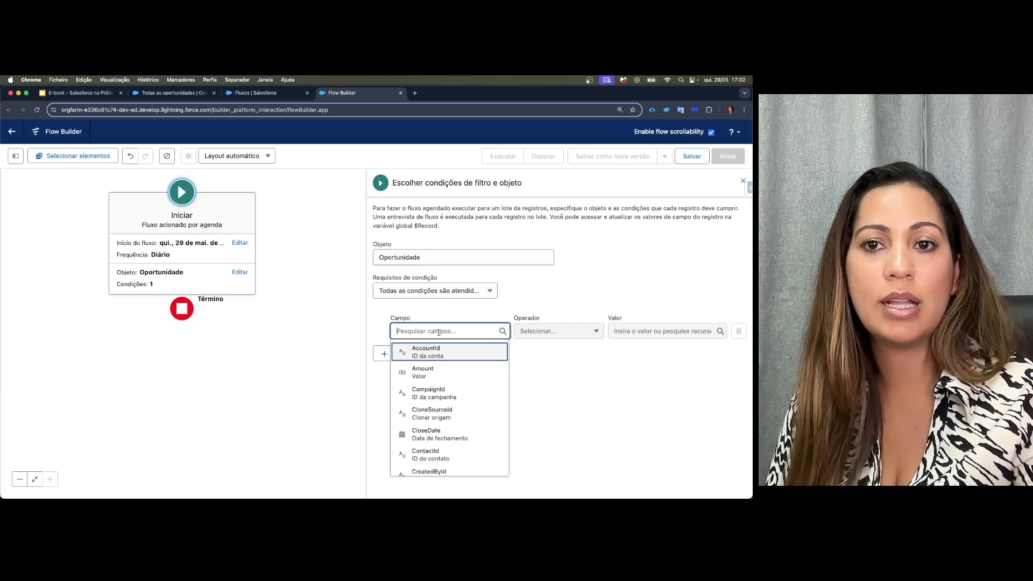
pyautogui.write('isclo')
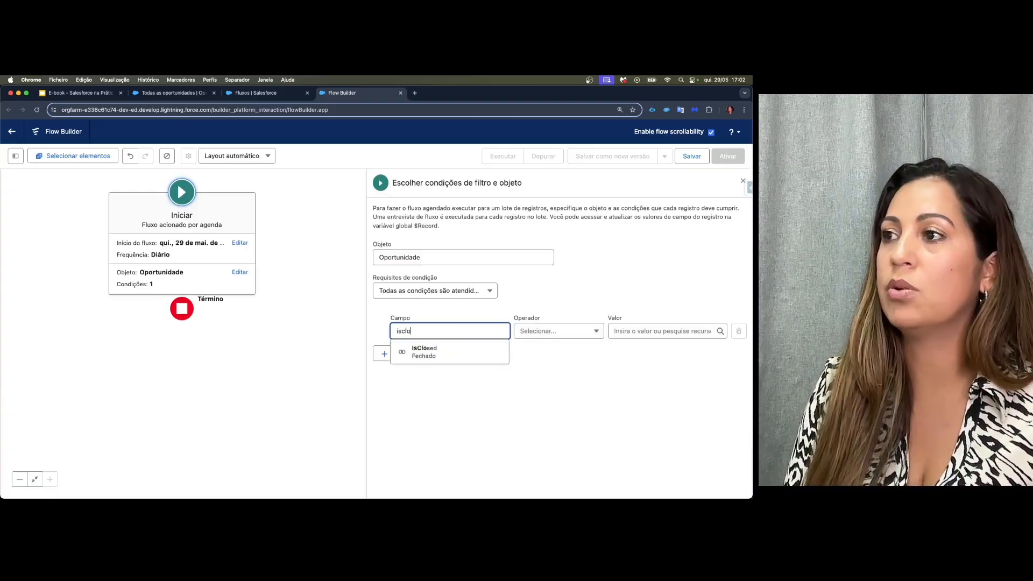
pyautogui.click(437, 352)
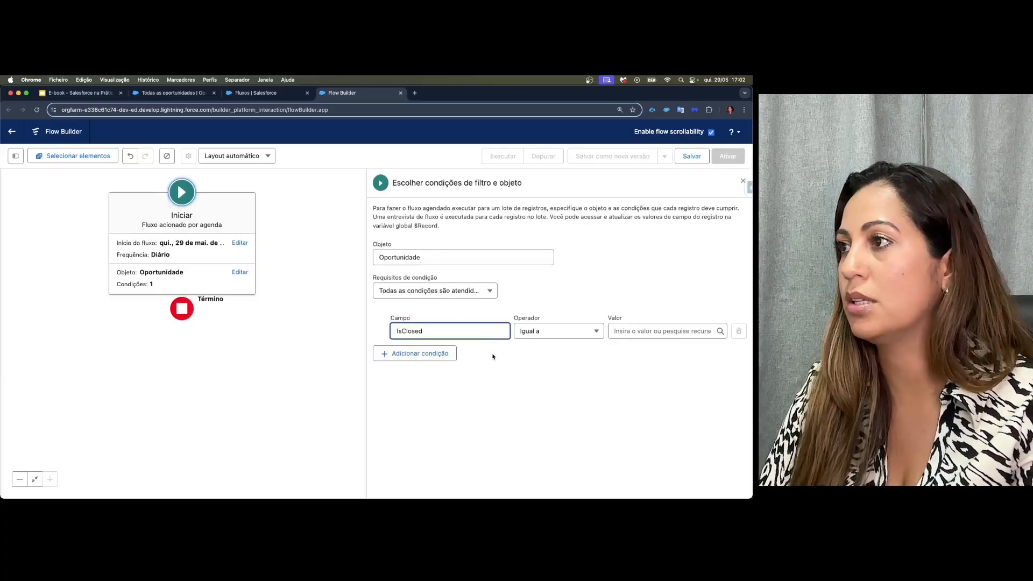
pyautogui.click(640, 332)
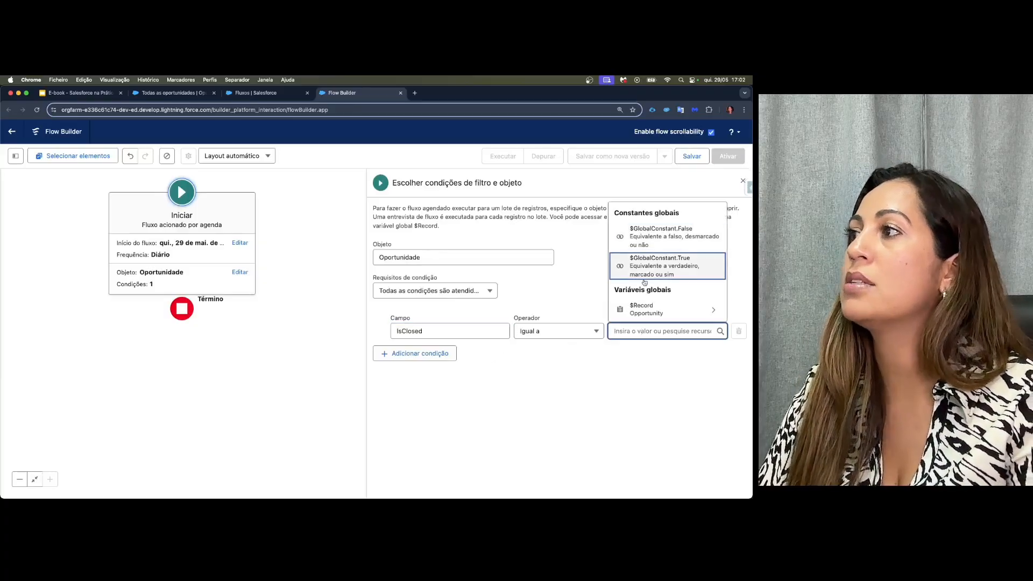
pyautogui.click(669, 243)
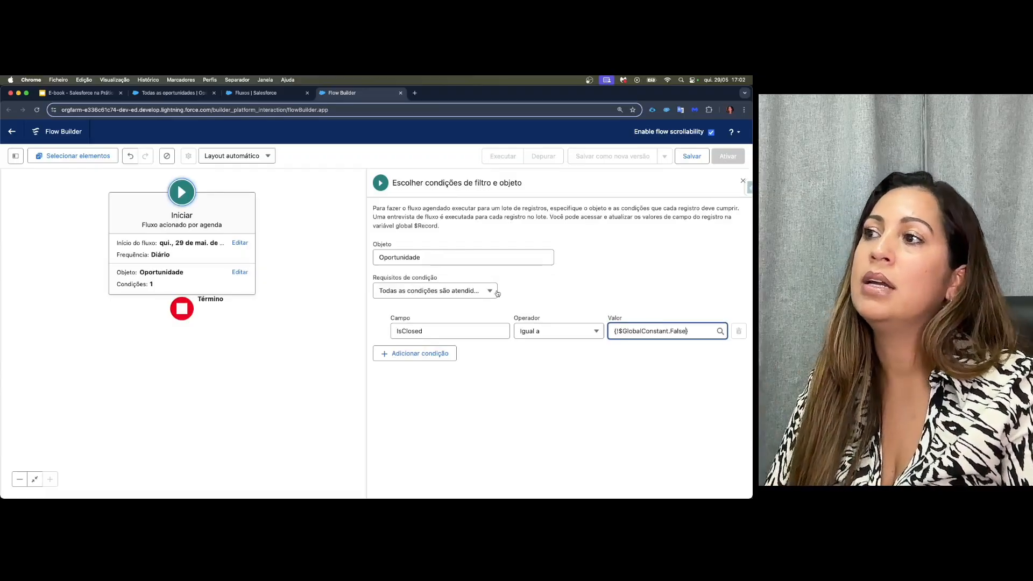
pyautogui.click(478, 290)
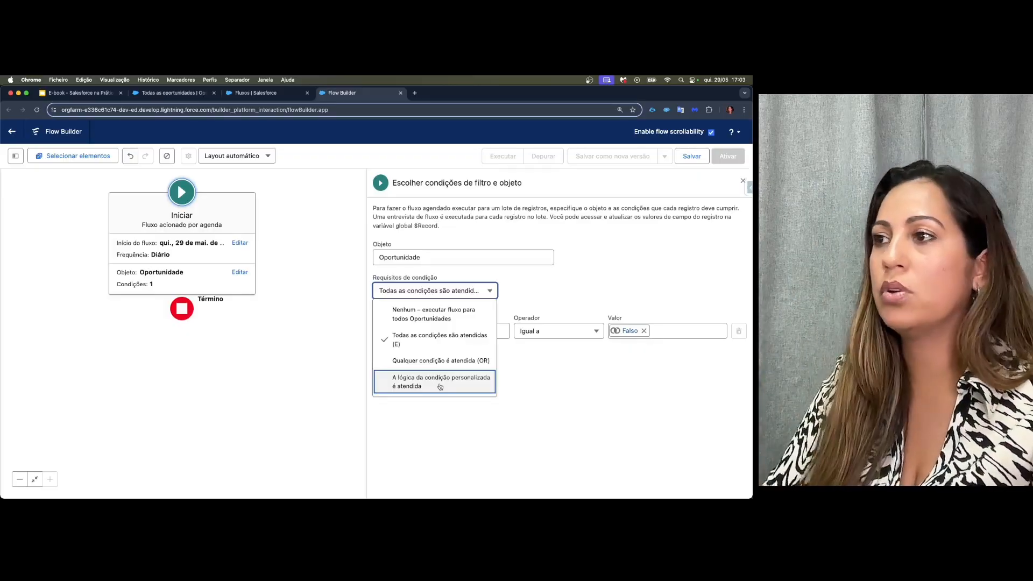
pyautogui.click(563, 315)
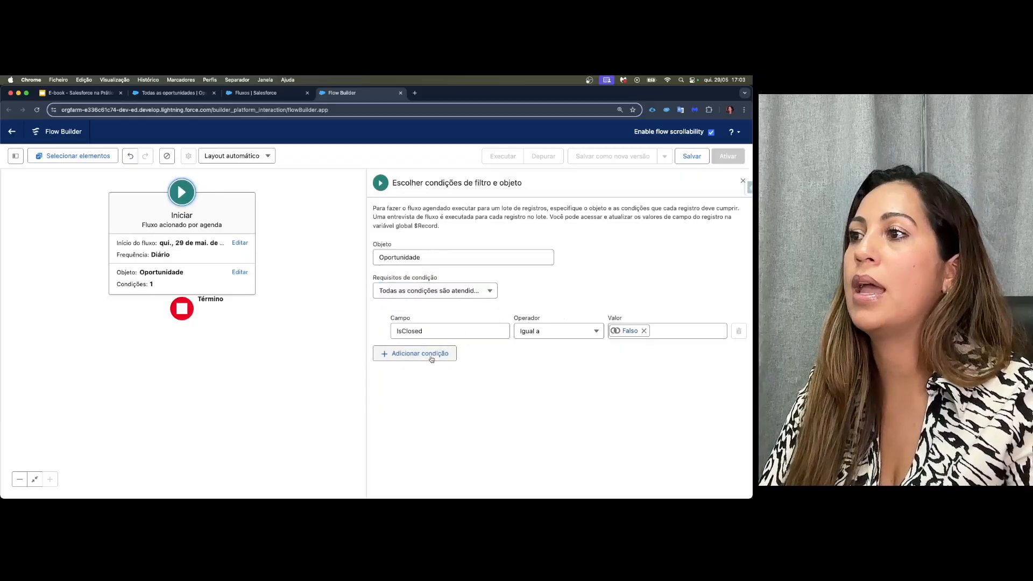
# - Add a second filter condition requiring Enviar_Alerta__c Igual a True
pyautogui.click(406, 356)
pyautogui.click(406, 361)
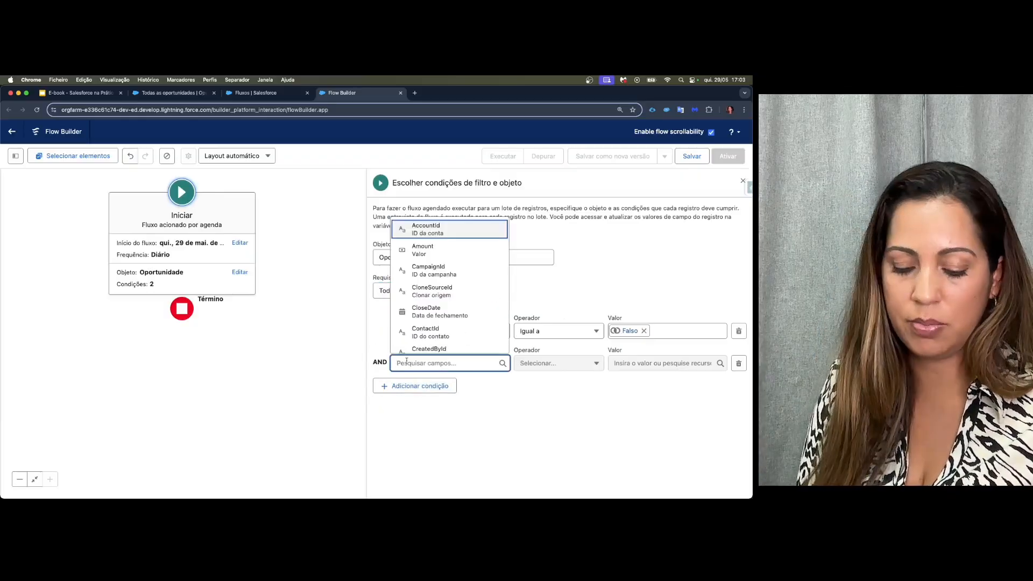
pyautogui.write('envi')
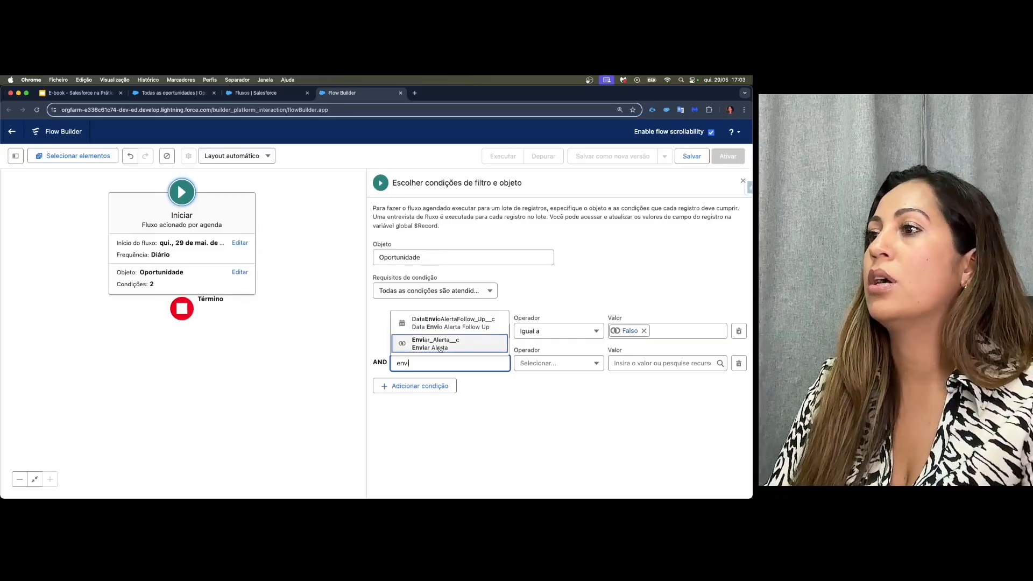
pyautogui.click(441, 349)
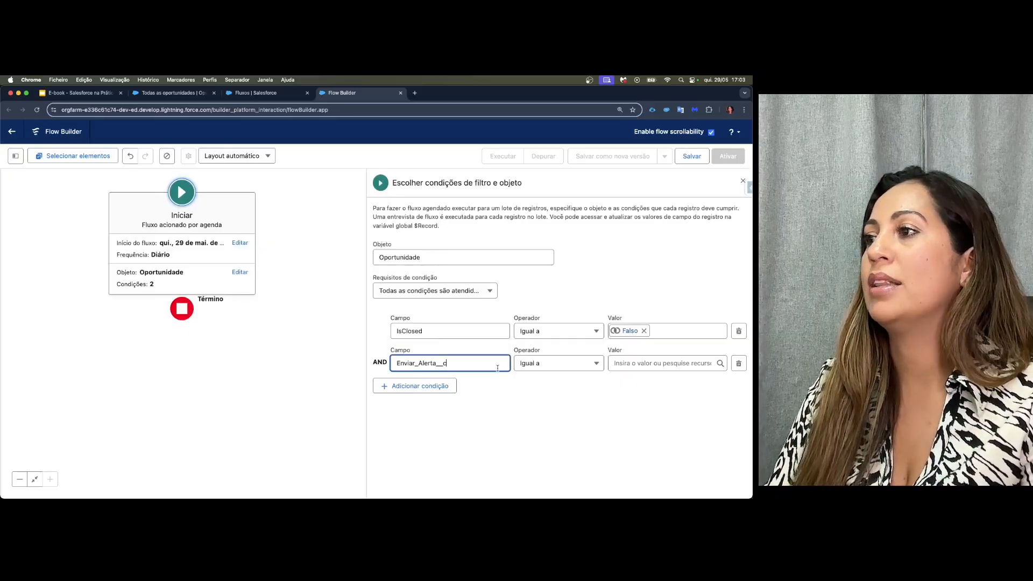
pyautogui.click(645, 368)
pyautogui.click(670, 300)
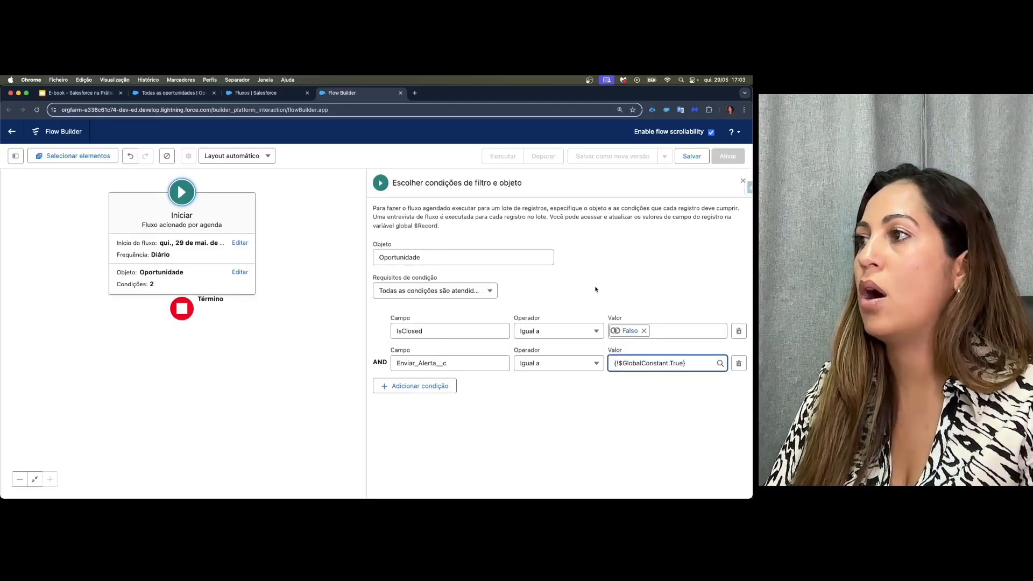
pyautogui.click(567, 306)
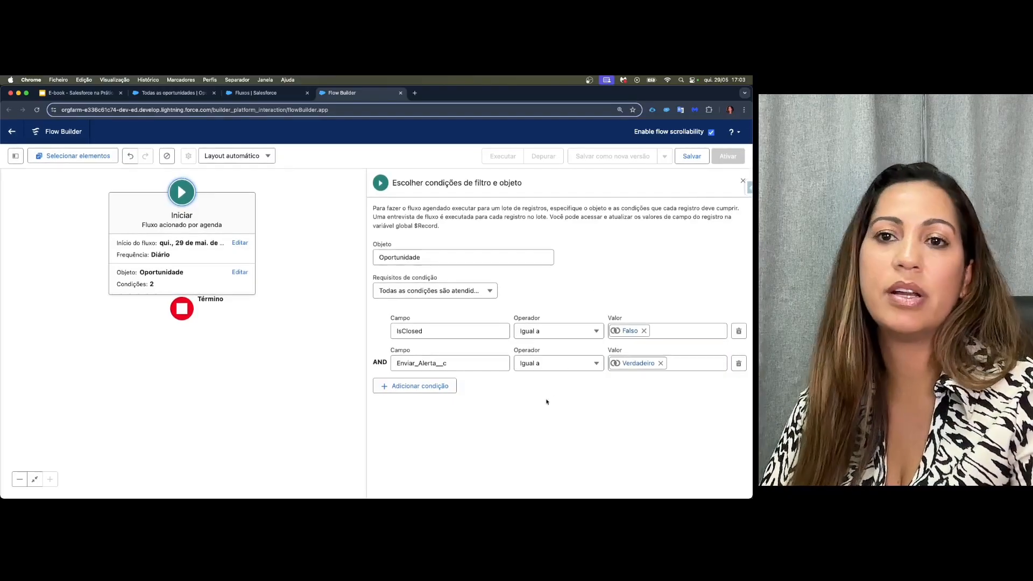
# - Set the condition requirement to Todas as condições são atendidas (E) and highlight the AND between the two conditions
pyautogui.click(450, 292)
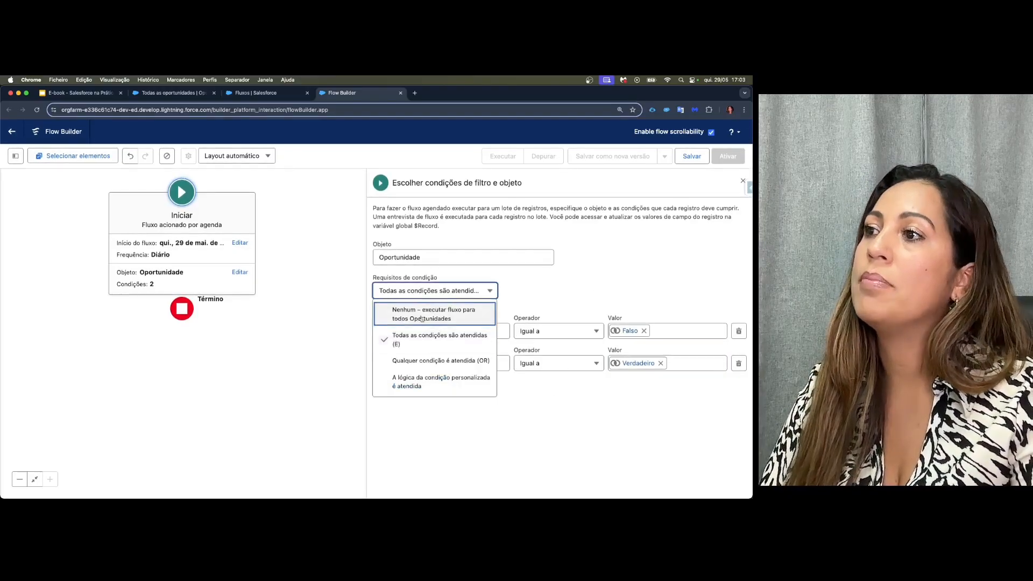
pyautogui.click(402, 342)
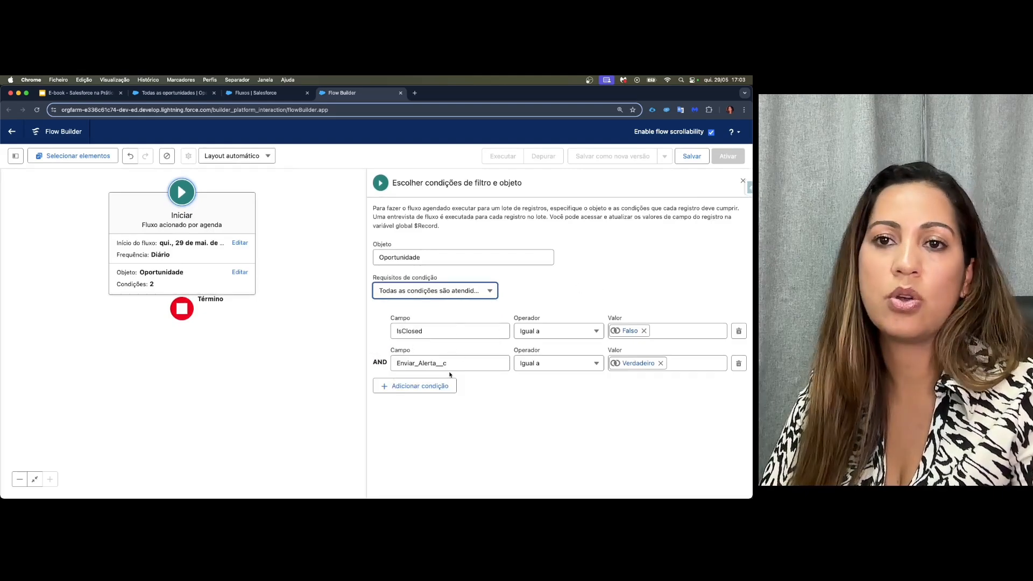
pyautogui.moveTo(373, 362); pyautogui.dragTo(385, 362)
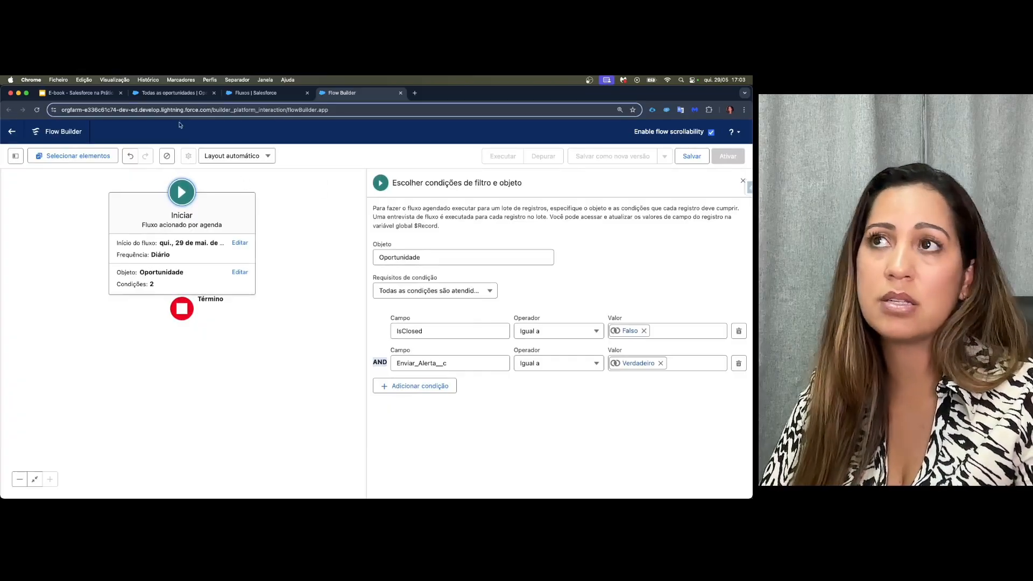
# - Open the Campos e relacionamentos list of the Oportunidade object in the Gerenciador de objetos of the Salesforce setup
pyautogui.click(171, 92)
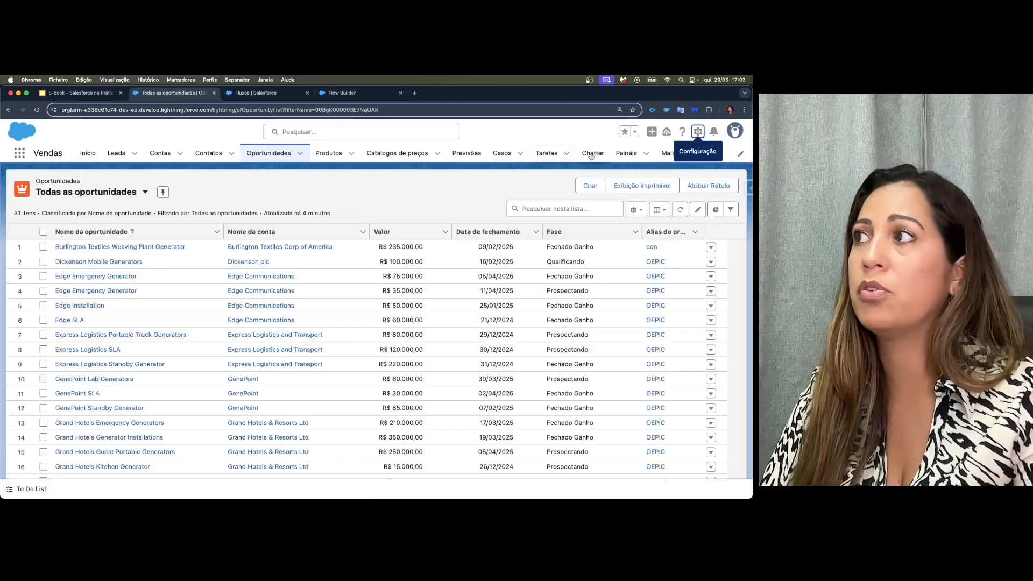
pyautogui.click(697, 135)
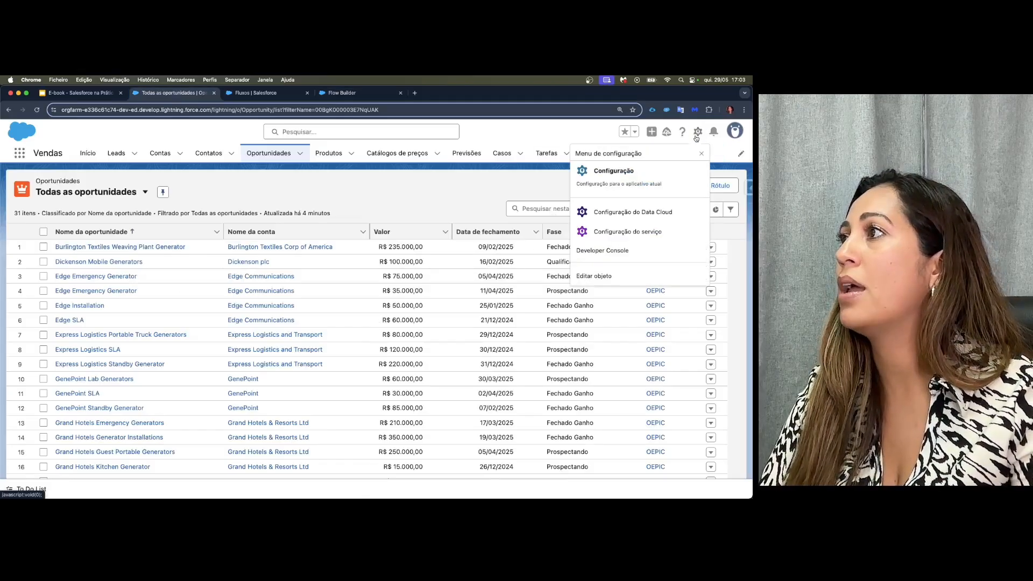
pyautogui.click(650, 177)
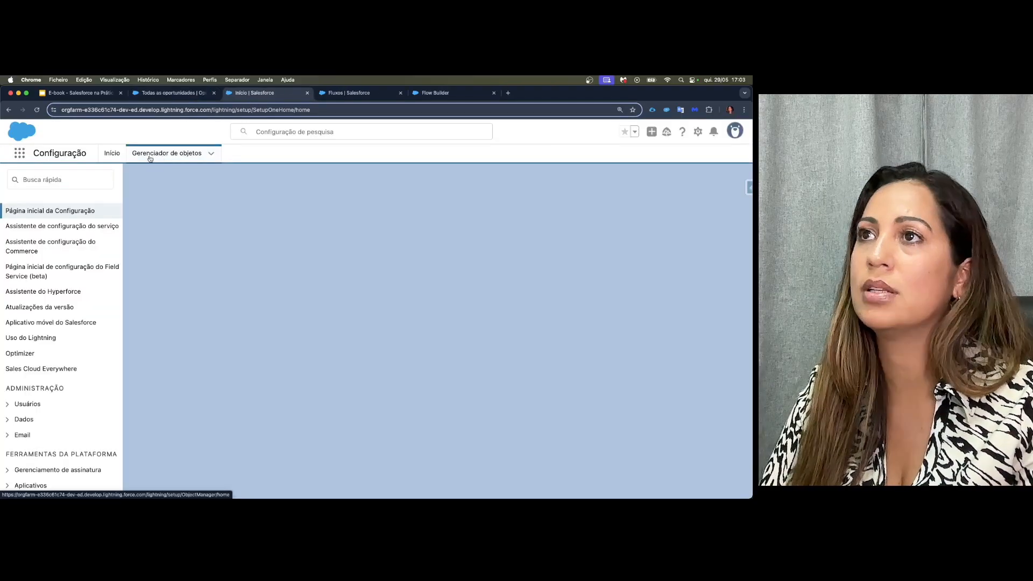
pyautogui.click(166, 154)
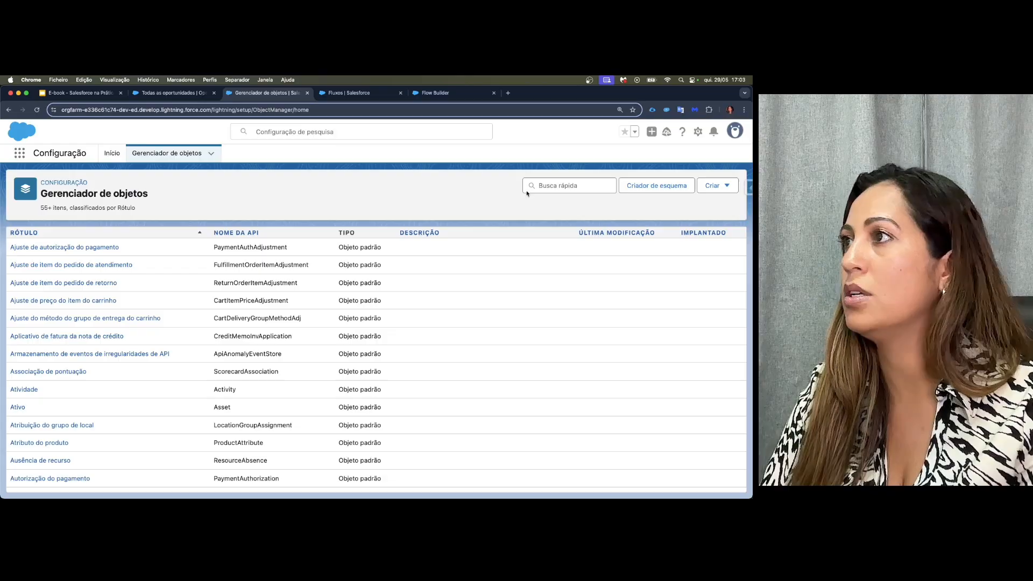
pyautogui.click(571, 186)
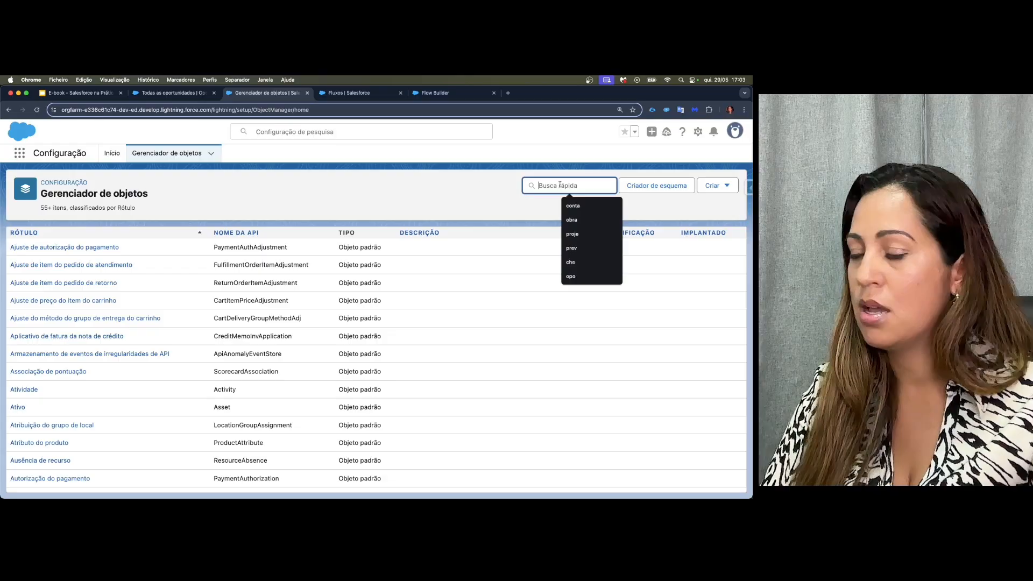
pyautogui.write('oport')
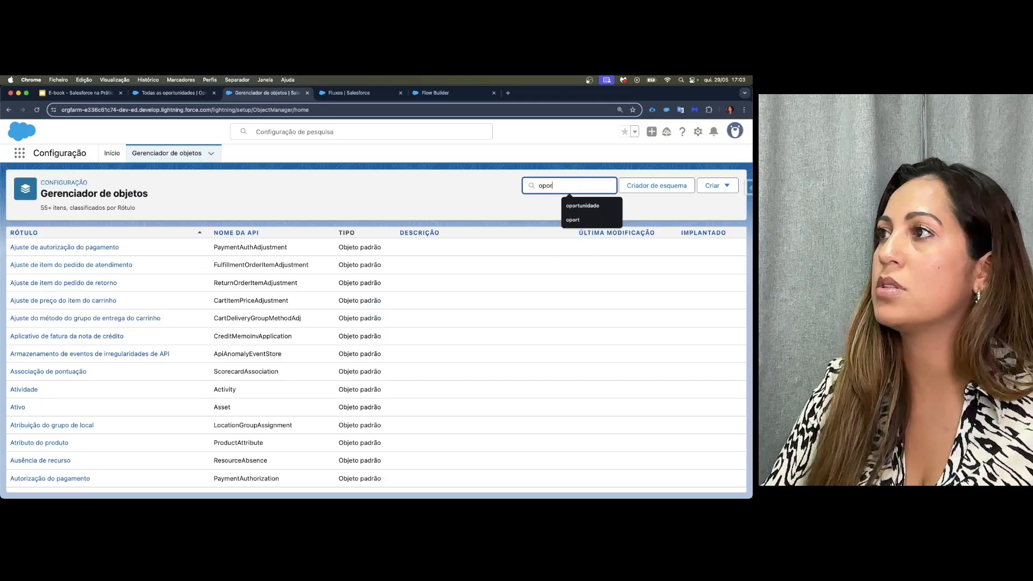
pyautogui.click(43, 251)
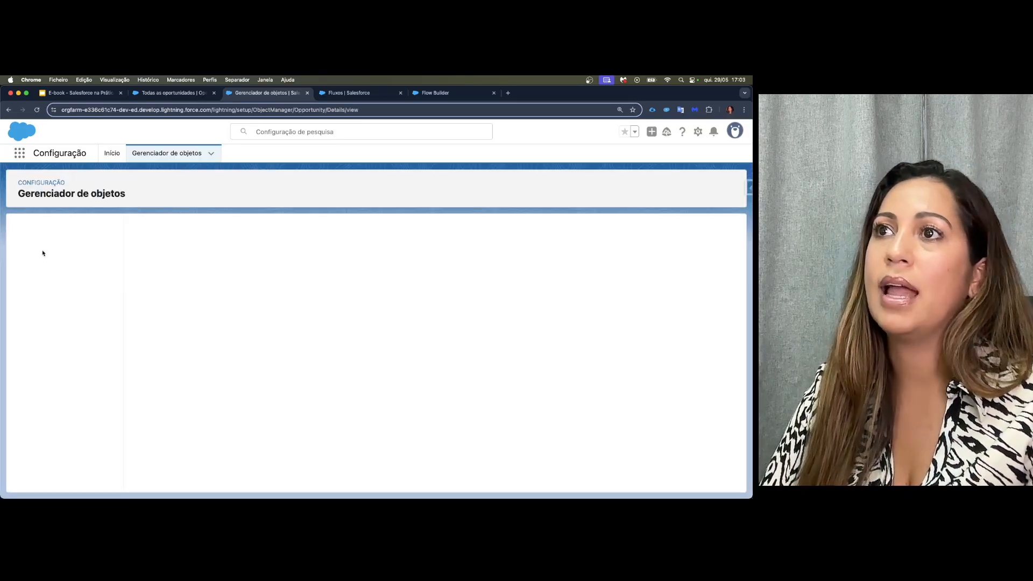
pyautogui.click(68, 247)
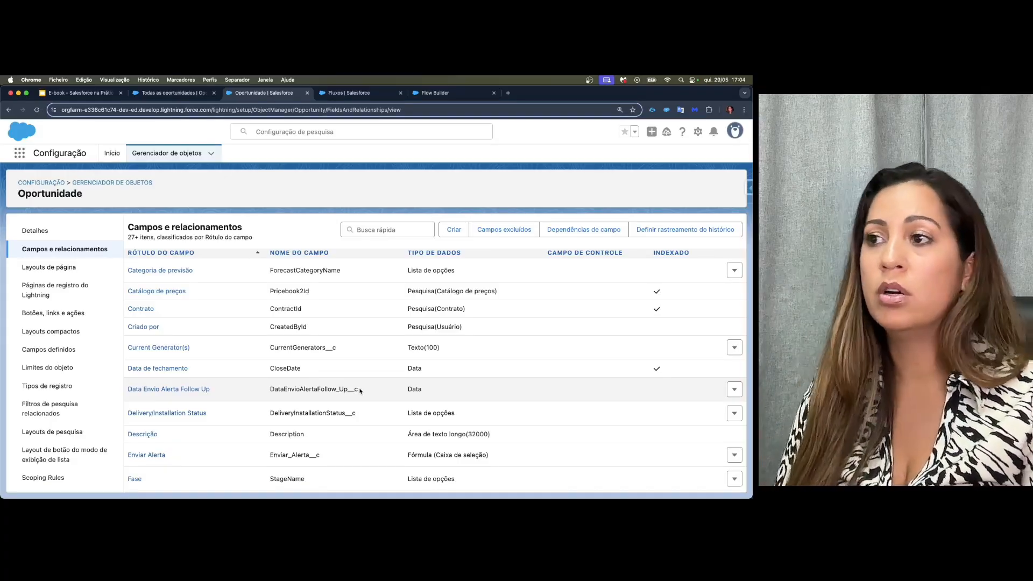
# - Highlight the Data Envio Alerta Follow Up field in the list, and examine the formula of the Enviar Alerta field
pyautogui.moveTo(360, 391); pyautogui.dragTo(129, 391)
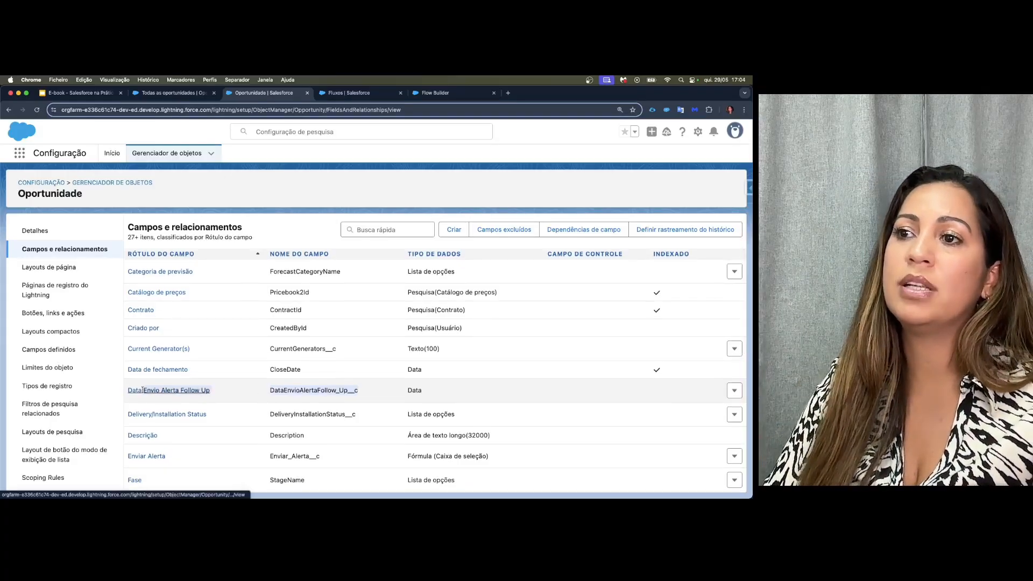
pyautogui.click(212, 392)
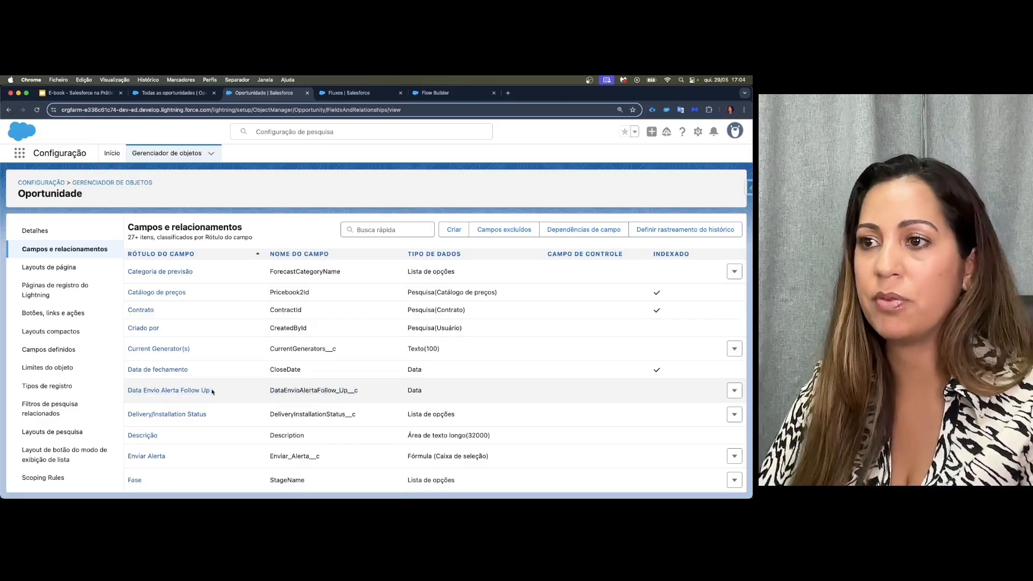
pyautogui.click(148, 456)
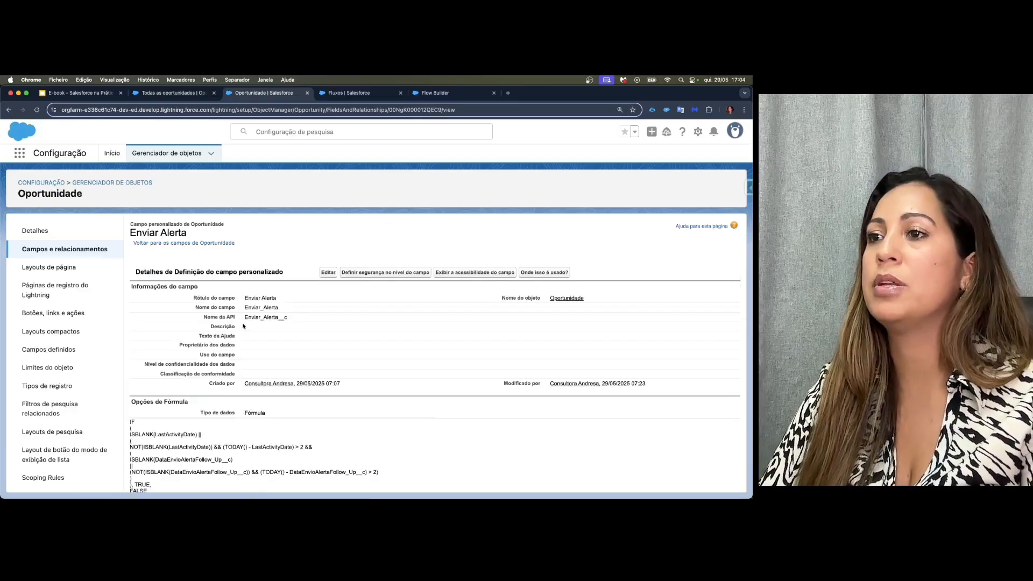
pyautogui.scroll(-1, 244, 326)
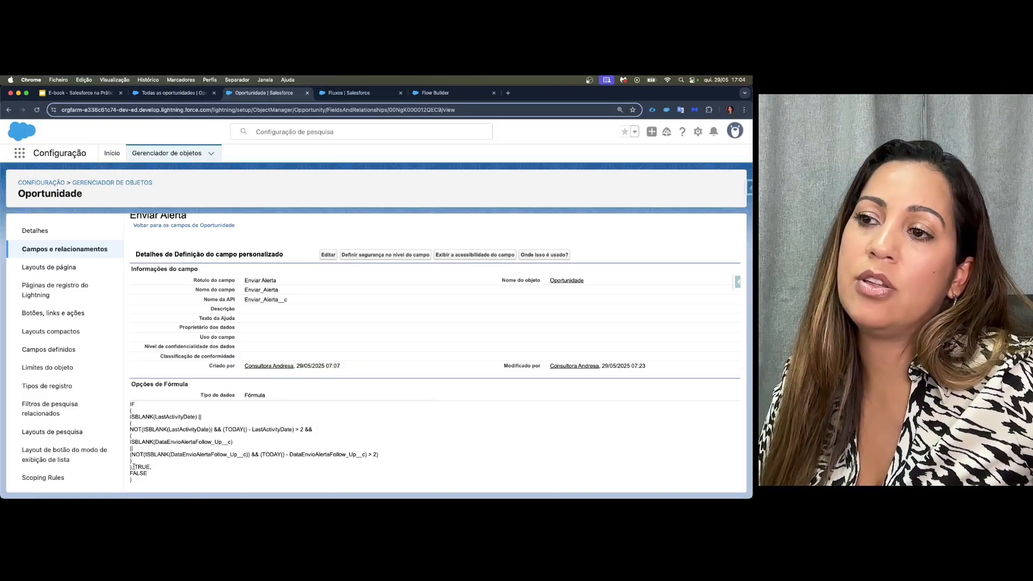
pyautogui.moveTo(135, 466)
pyautogui.mouseDown()
pyautogui.moveTo(147, 466)
pyautogui.moveTo(122, 475)
pyautogui.mouseUp()
pyautogui.click(183, 482)
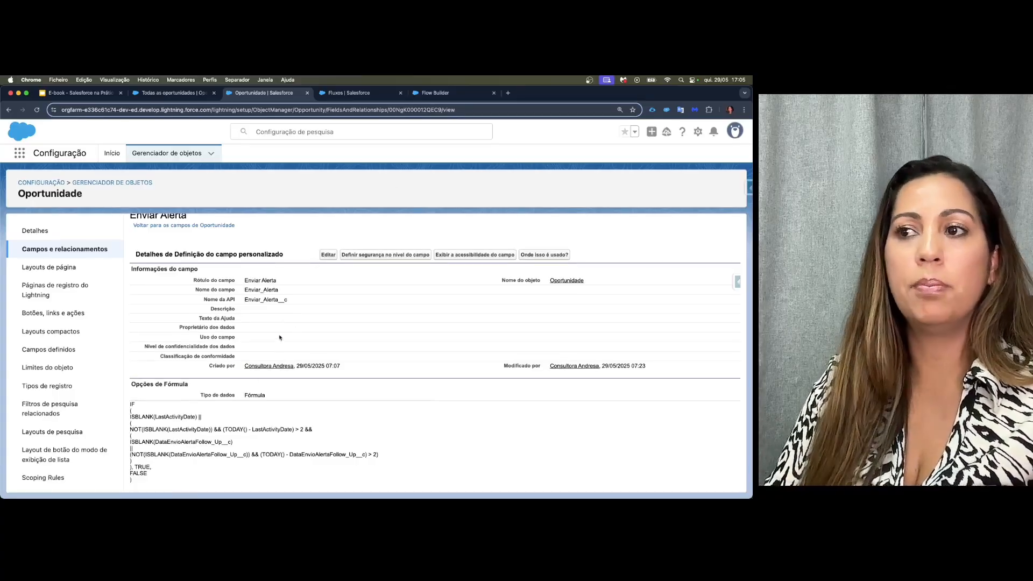
# - Return to Flow Builder and add a Criar registros element between the start element and Término
pyautogui.click(430, 96)
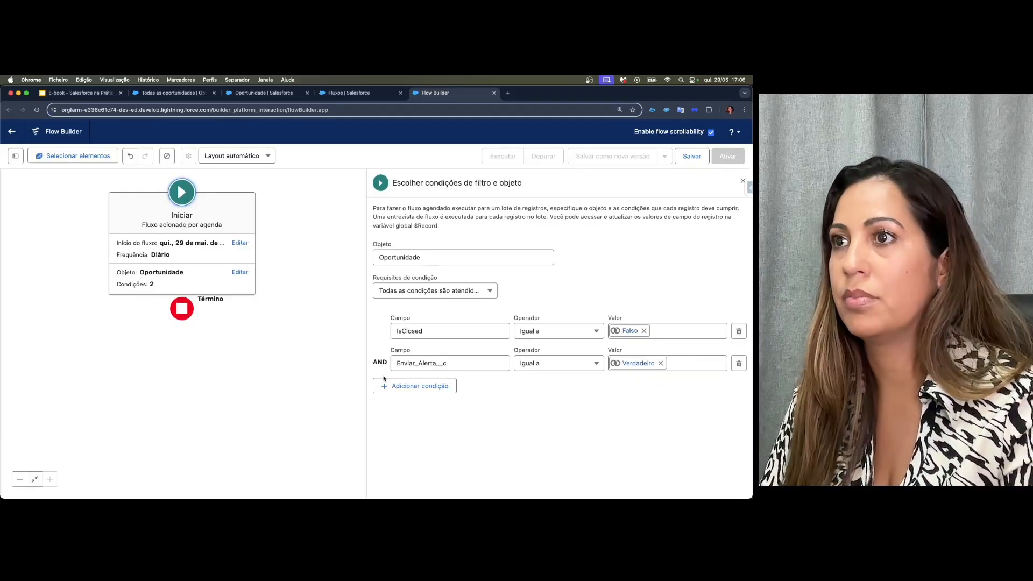
pyautogui.click(249, 344)
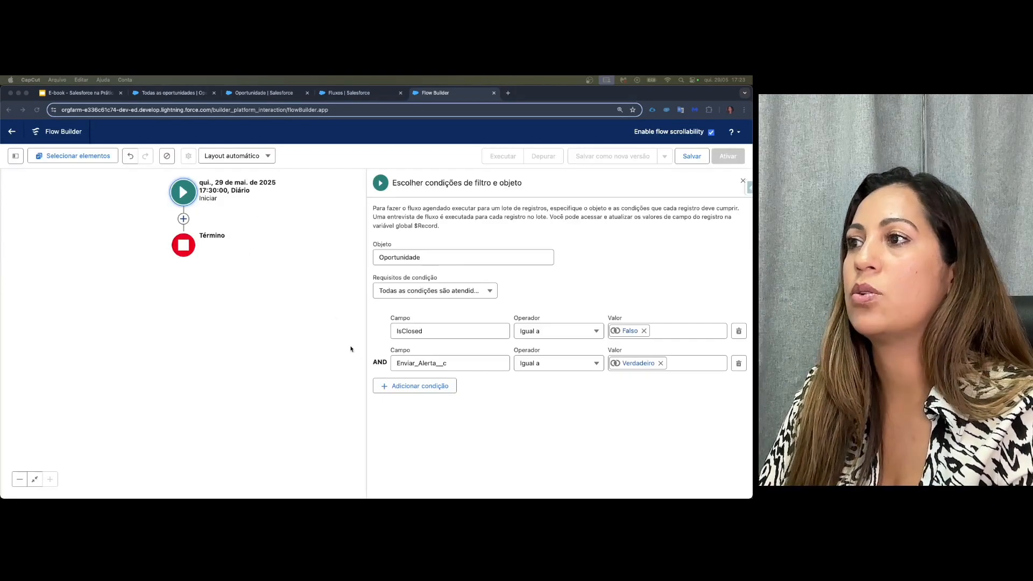
pyautogui.click(191, 199)
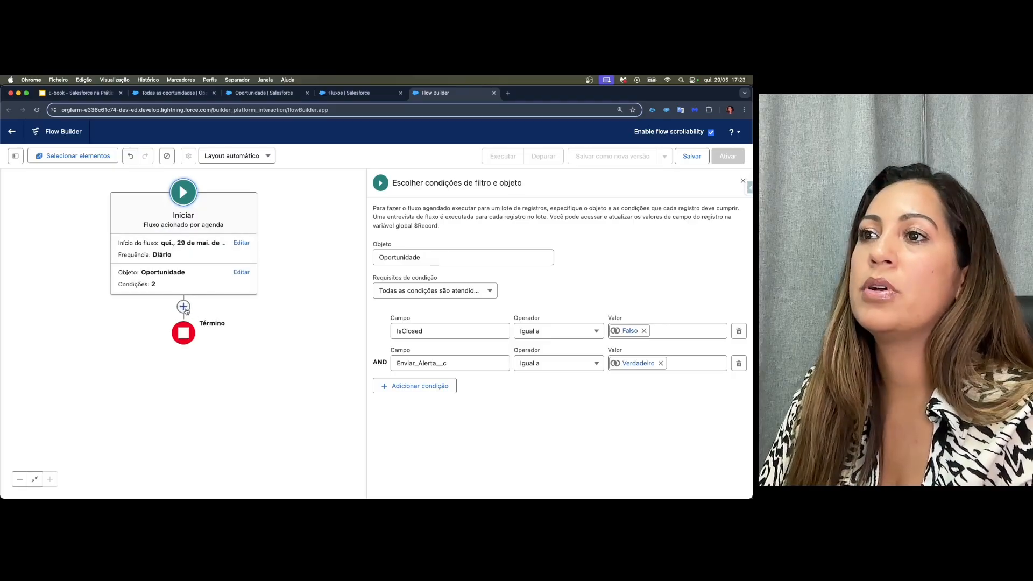
pyautogui.click(183, 307)
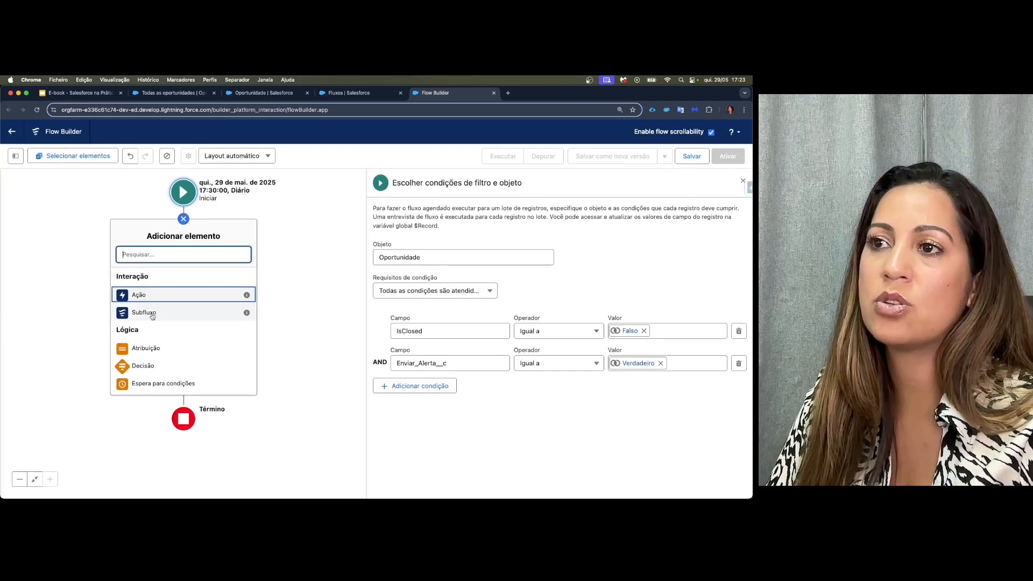
pyautogui.scroll(-5, 152, 317)
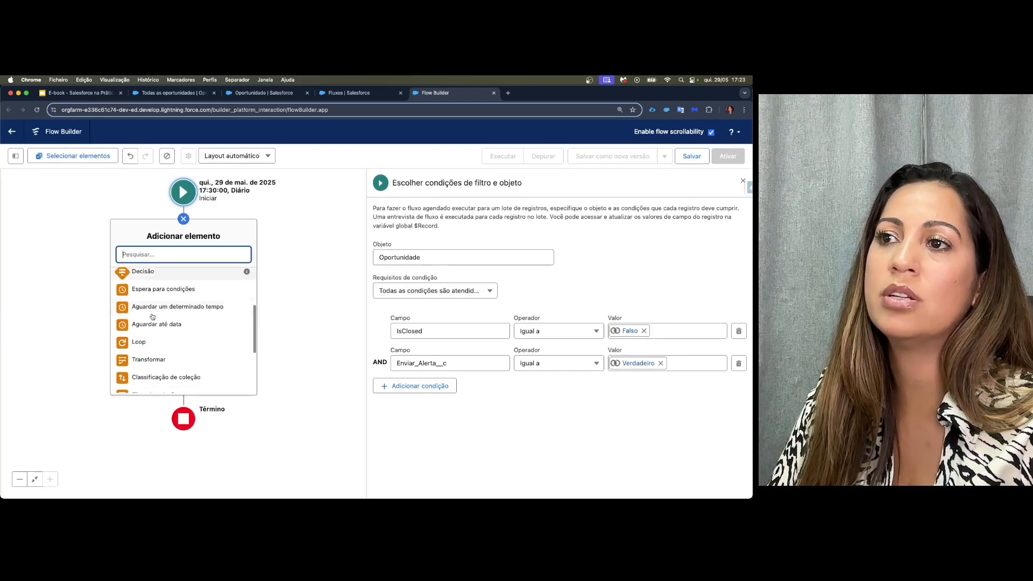
pyautogui.scroll(-6, 152, 317)
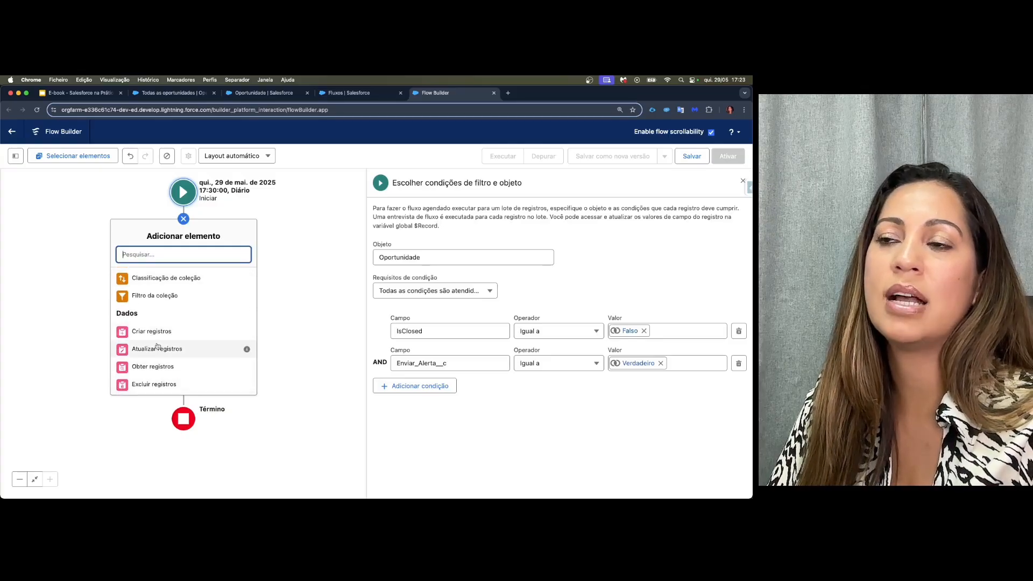
pyautogui.scroll(1, 159, 333)
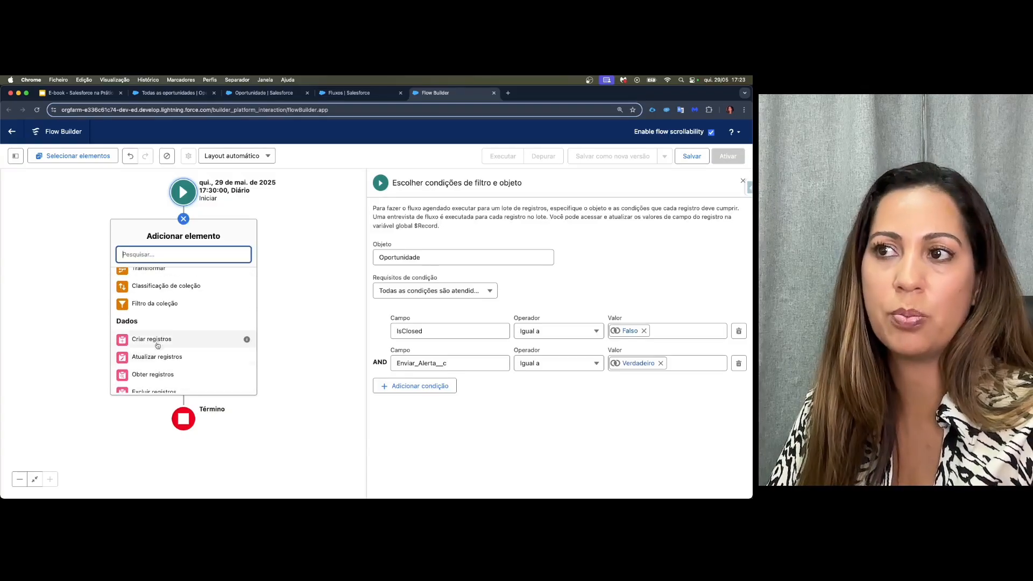
pyautogui.scroll(-1, 155, 377)
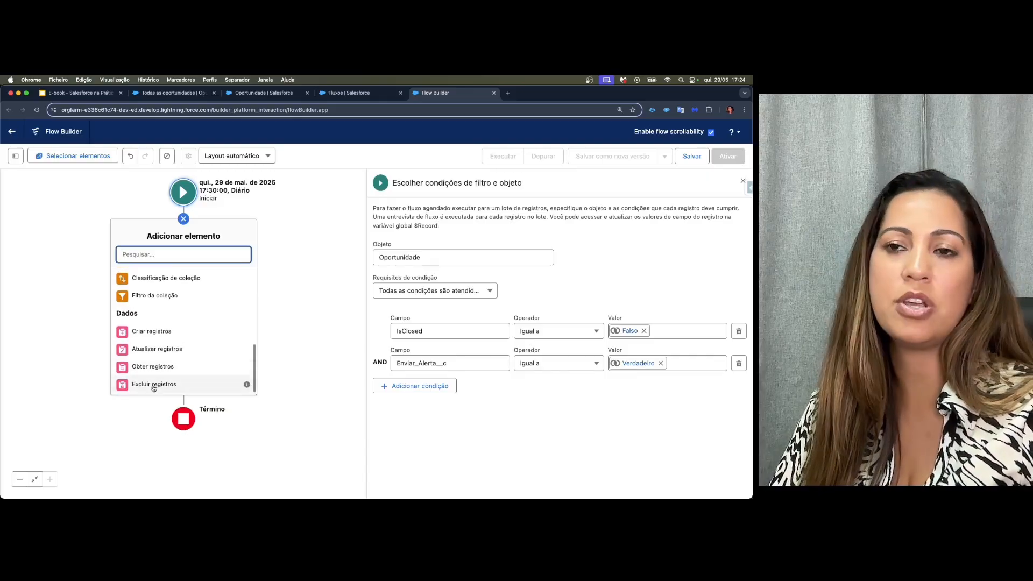
pyautogui.click(146, 332)
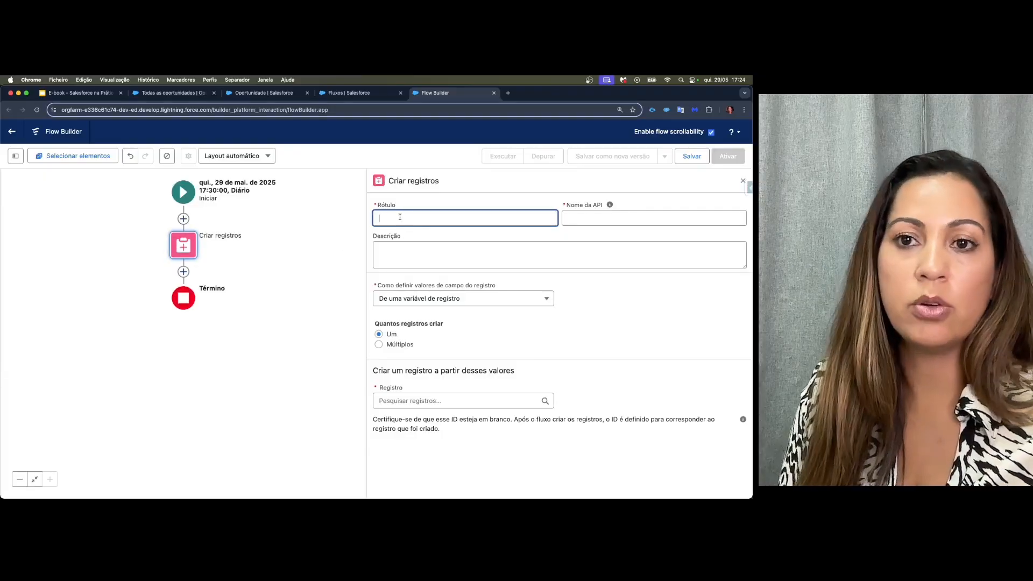
# - Label the new create-records element Criar Tarefa
pyautogui.write('C')
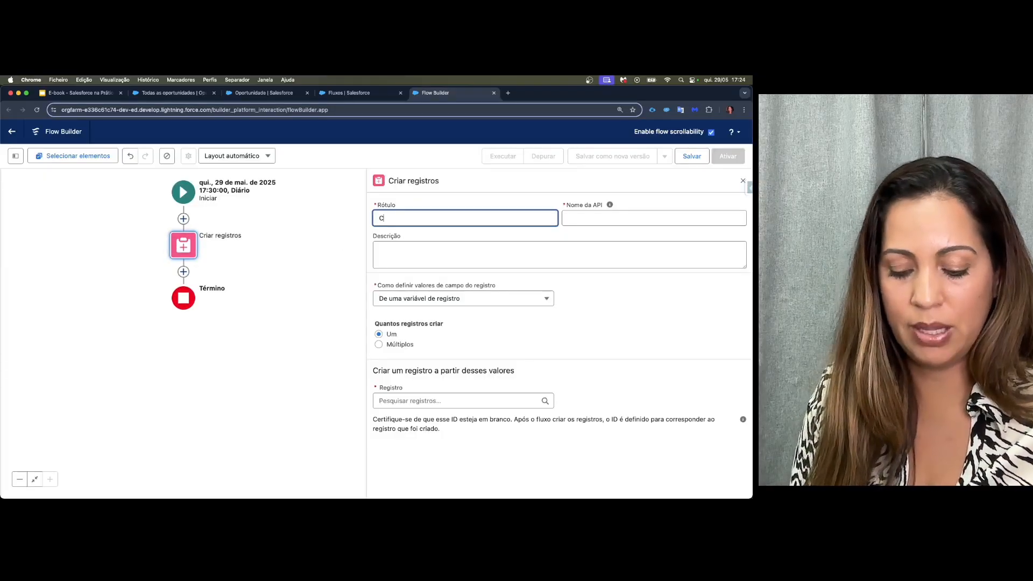
pyautogui.write('riar Tarefra')
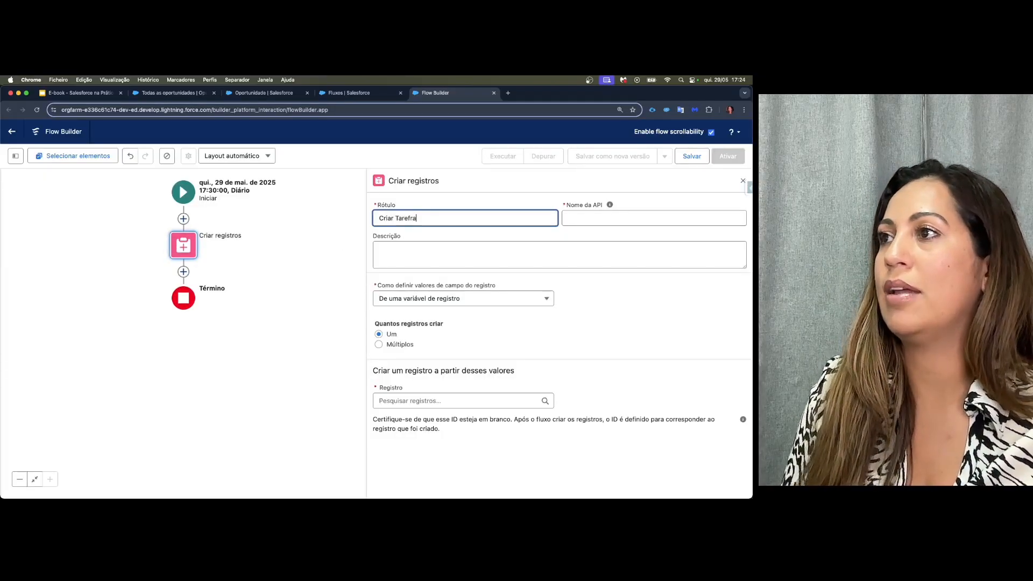
pyautogui.press('BackSpace')
pyautogui.press('BackSpace')
pyautogui.write('a')
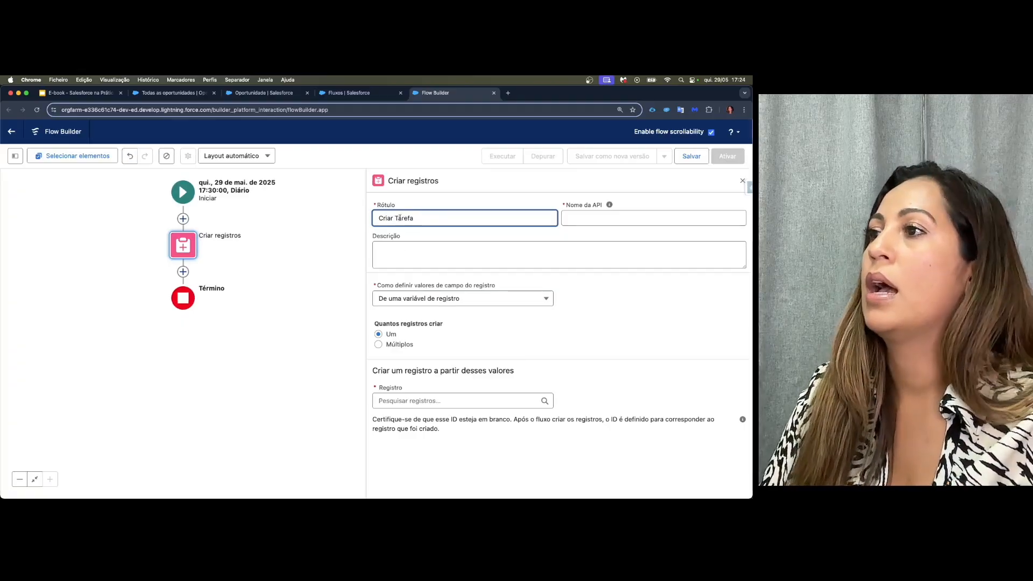
# - Set the record's field values to be defined Manualmente and choose Tarefa as the object to create
pyautogui.click(414, 301)
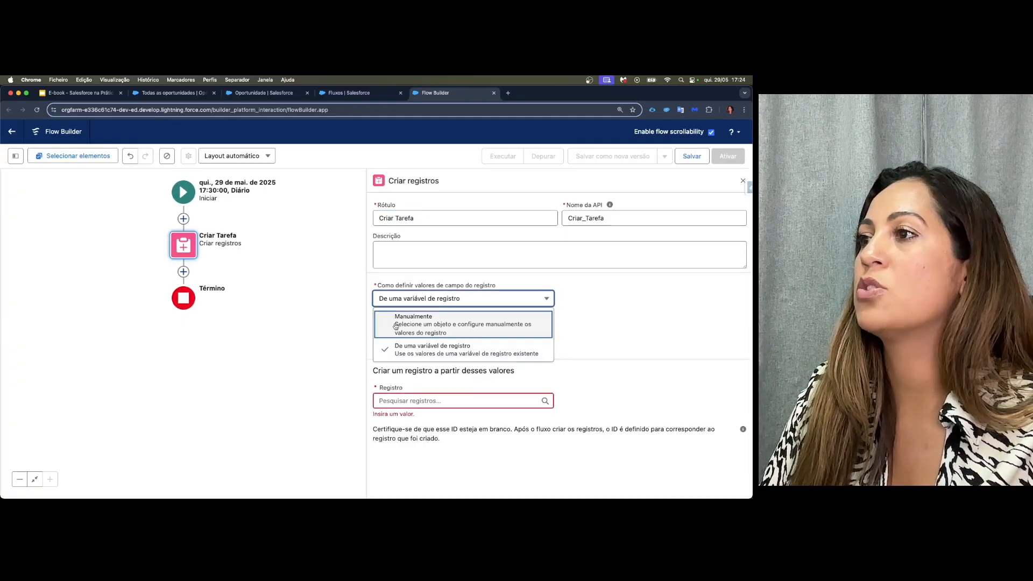
pyautogui.click(419, 326)
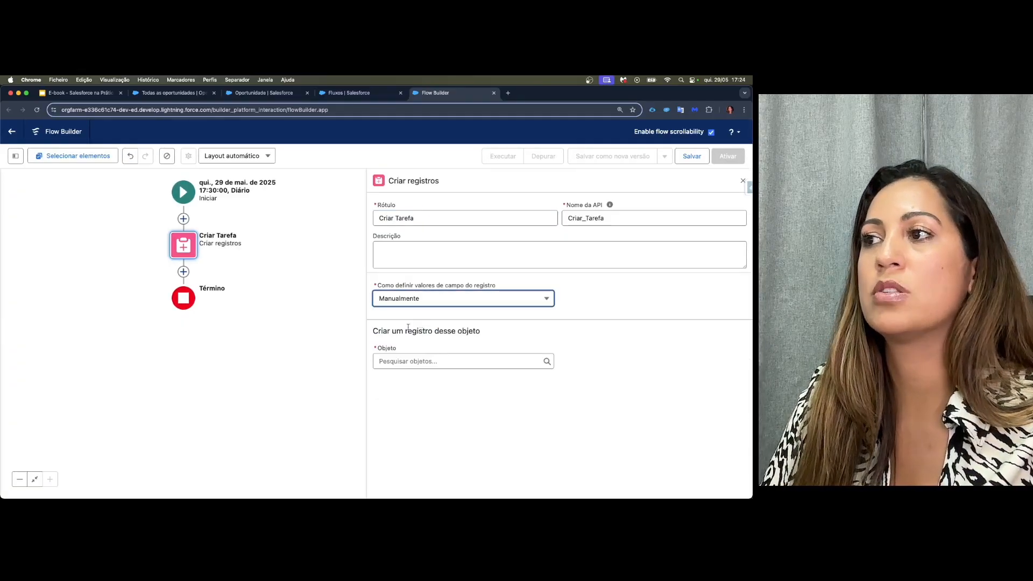
pyautogui.click(401, 362)
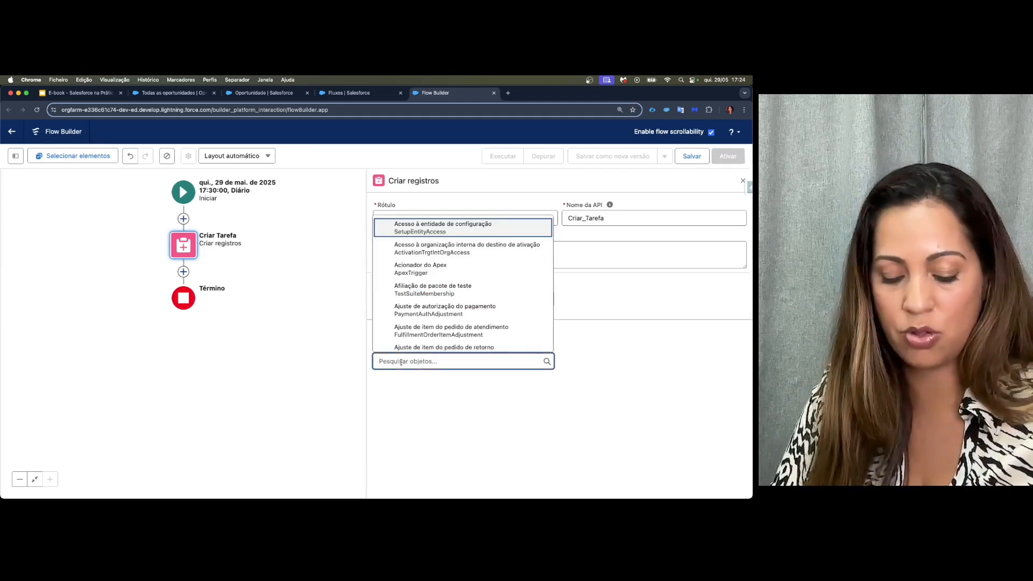
pyautogui.write('Tarefa')
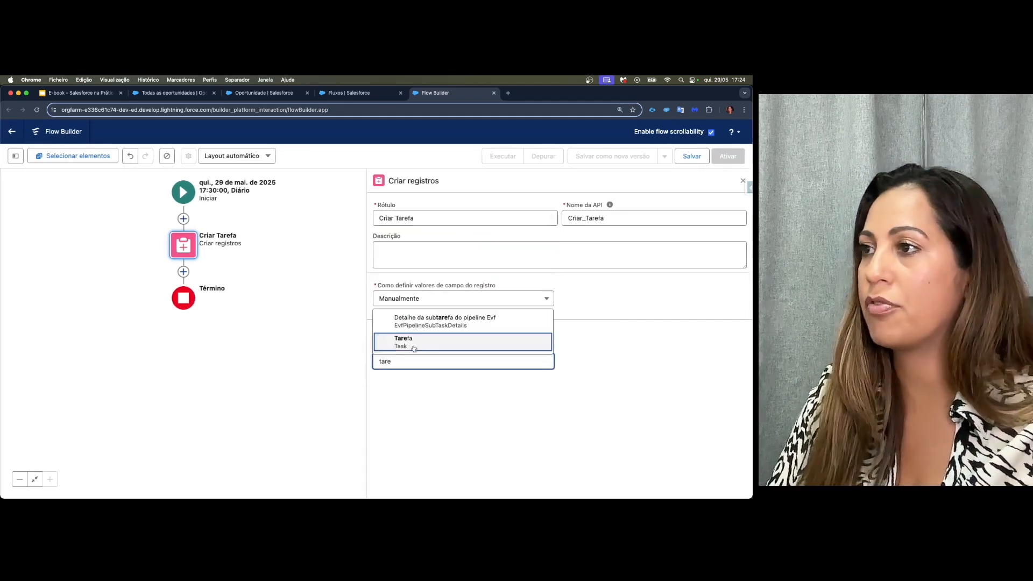
pyautogui.click(414, 343)
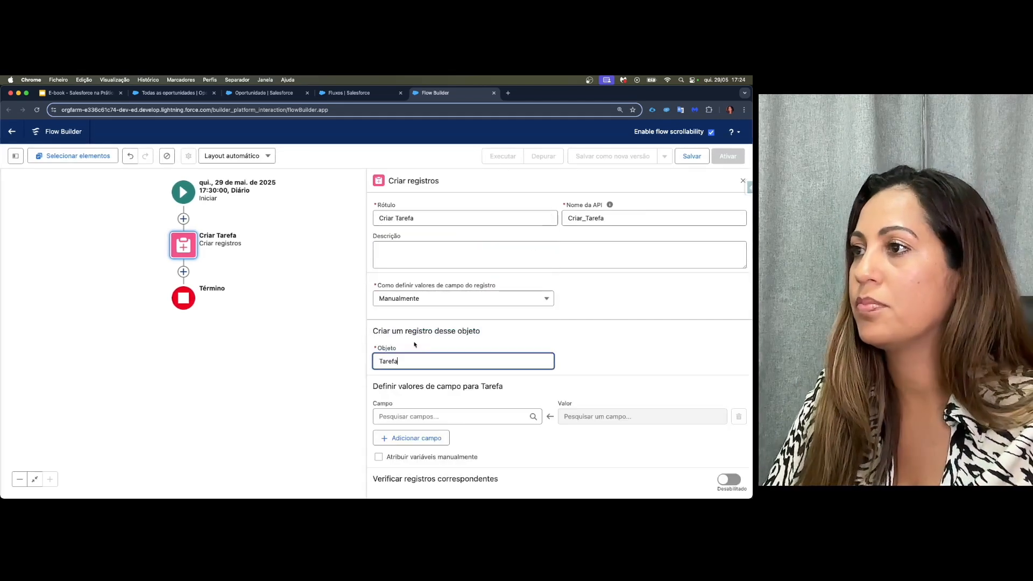
# - Add ID do relativo a and Atribuído ao ID as the fields to fill in on the created Tarefa
pyautogui.click(405, 420)
pyautogui.write('rela')
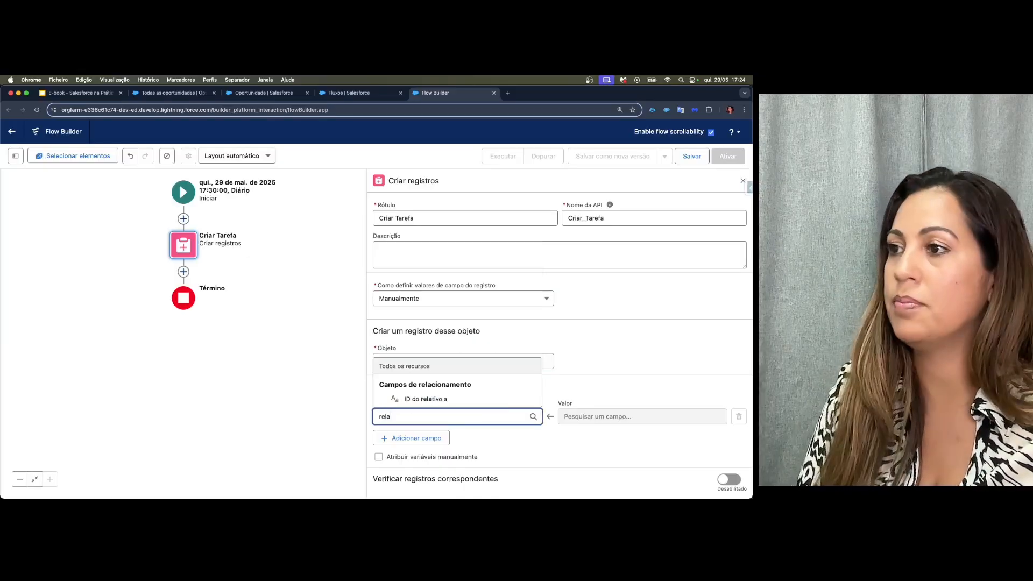
pyautogui.click(425, 399)
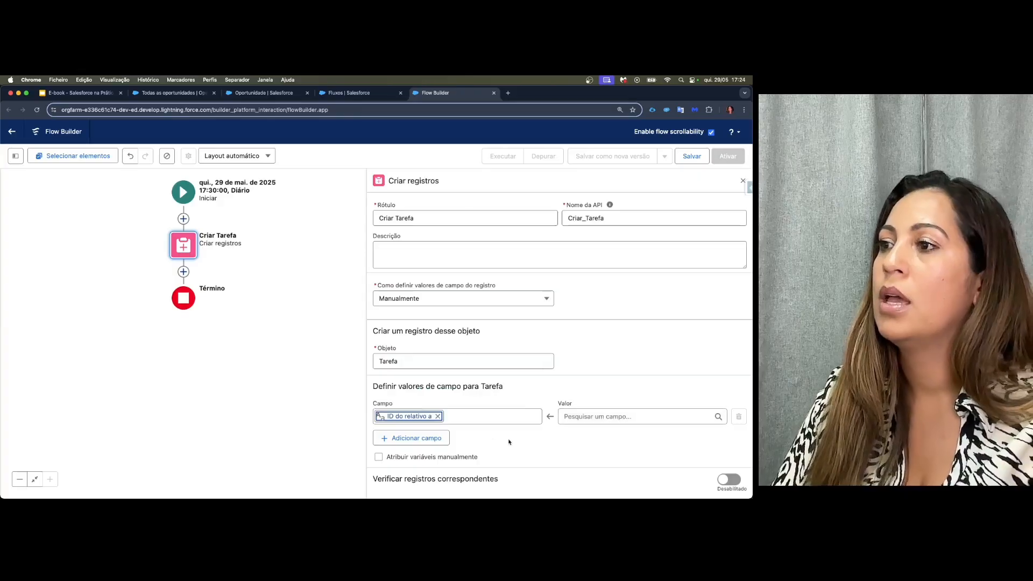
pyautogui.click(423, 438)
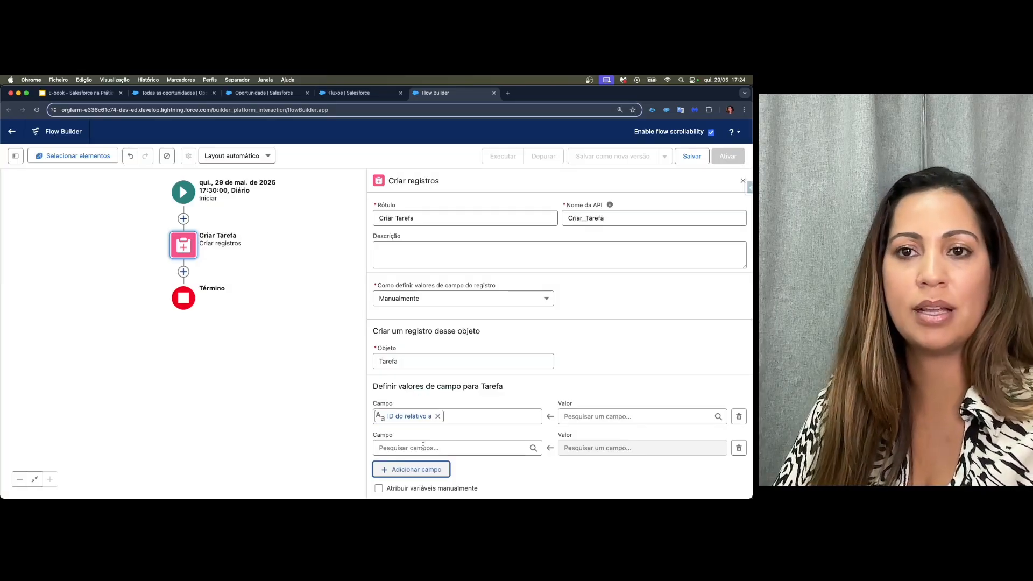
pyautogui.click(423, 446)
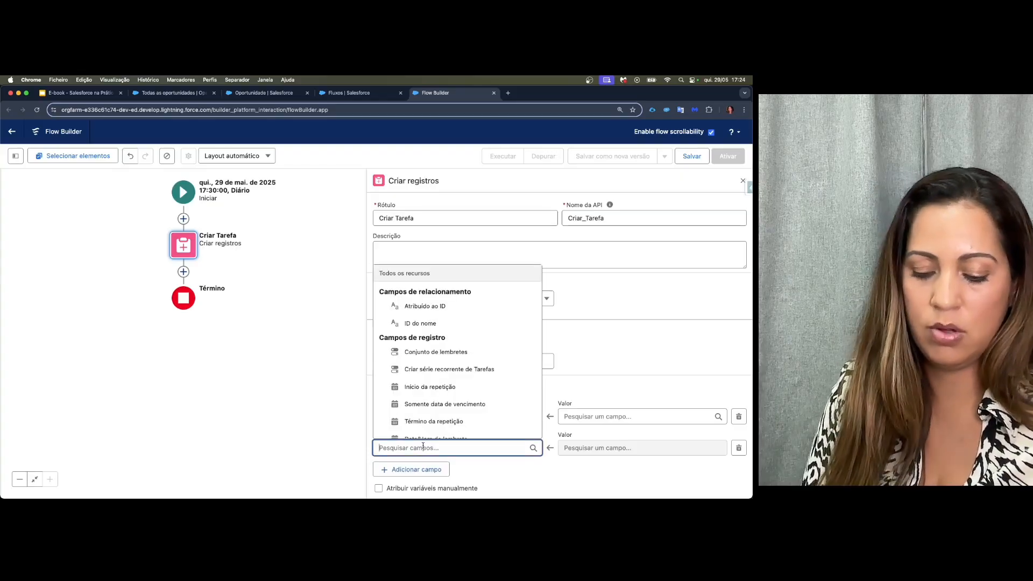
pyautogui.write('atri')
pyautogui.click(428, 431)
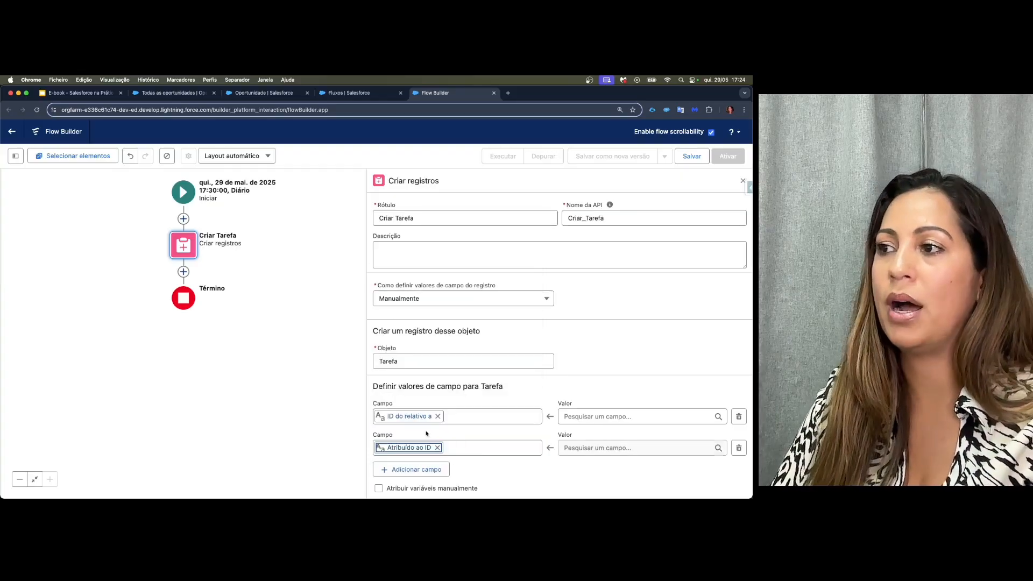
# - Add Assunto as the third field to fill in on the created Tarefa
pyautogui.scroll(-1, 487, 472)
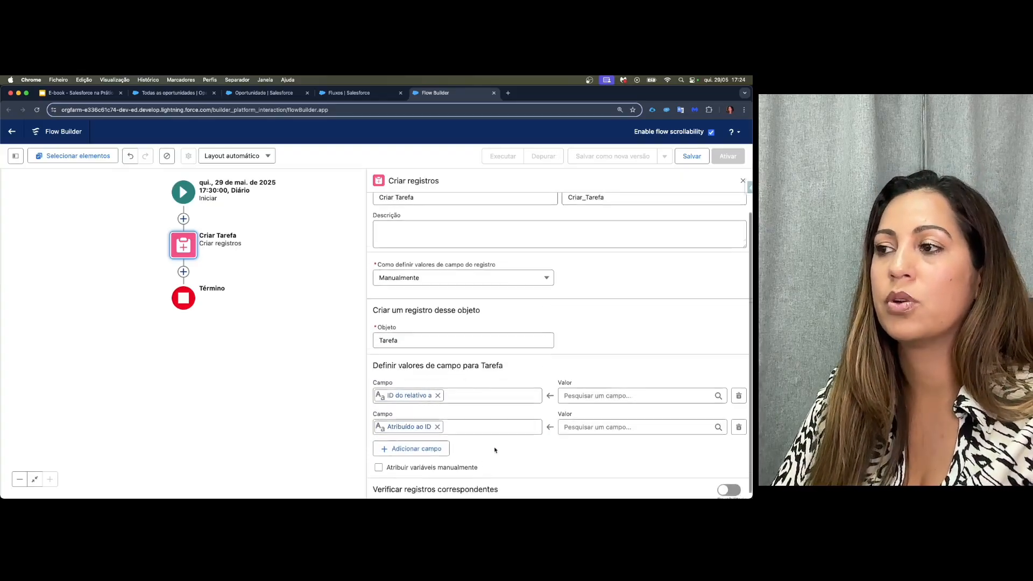
pyautogui.click(409, 443)
pyautogui.scroll(-1, 407, 447)
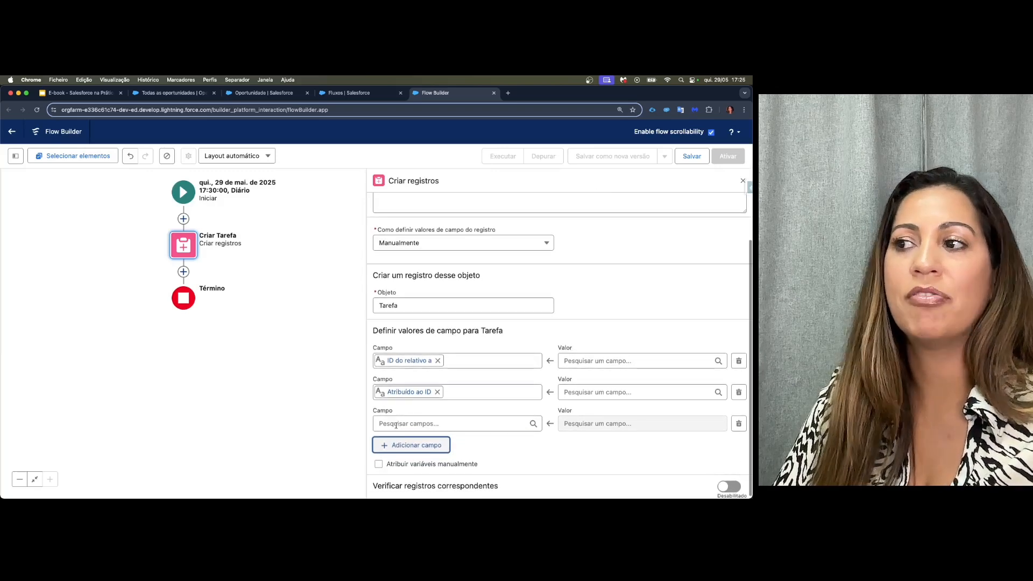
pyautogui.click(396, 424)
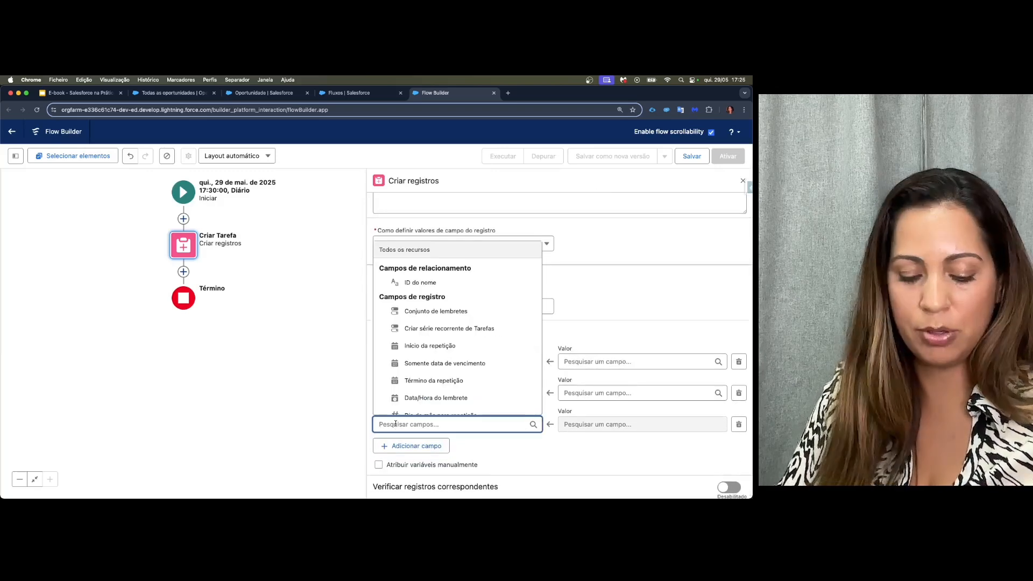
pyautogui.write('ass')
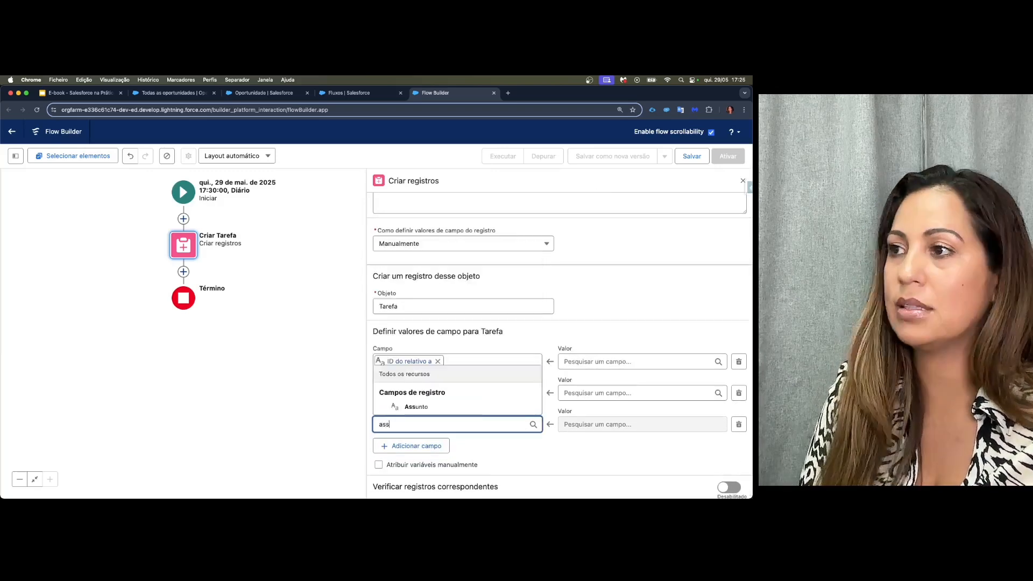
pyautogui.click(415, 408)
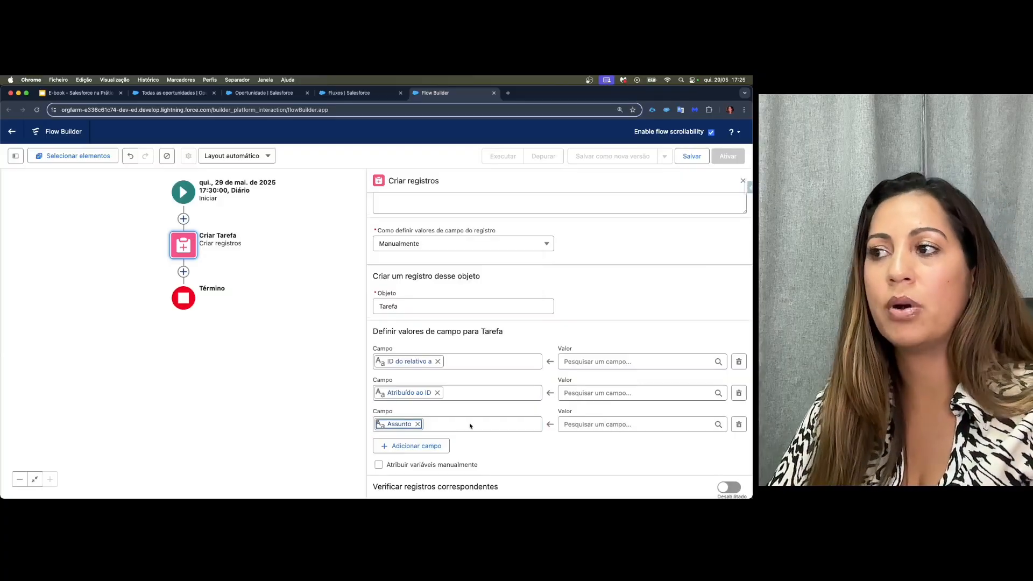
# - Add Descrição as another field to fill in on the created Tarefa
pyautogui.click(411, 444)
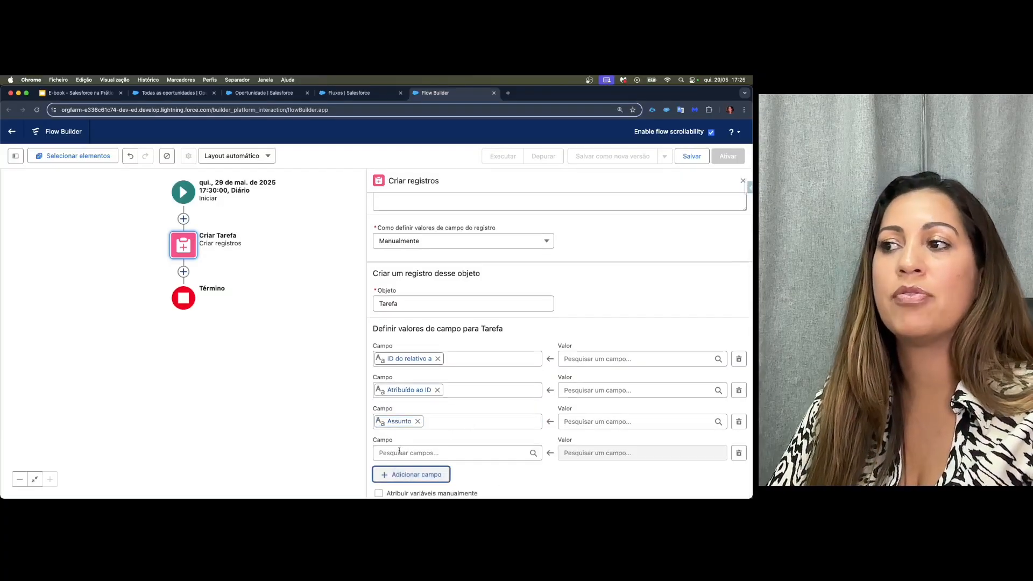
pyautogui.scroll(-1, 399, 451)
pyautogui.click(391, 425)
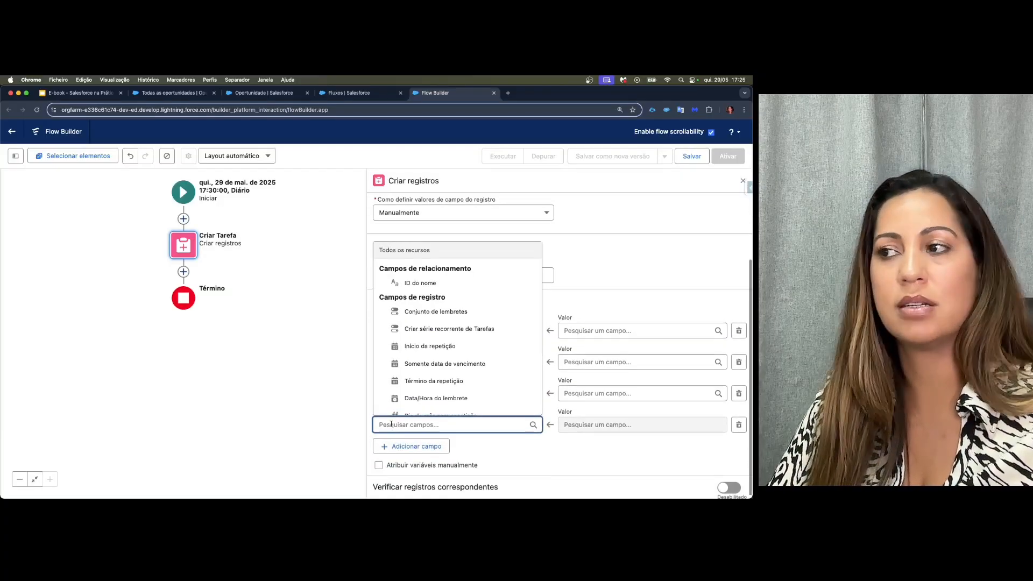
pyautogui.write('desc')
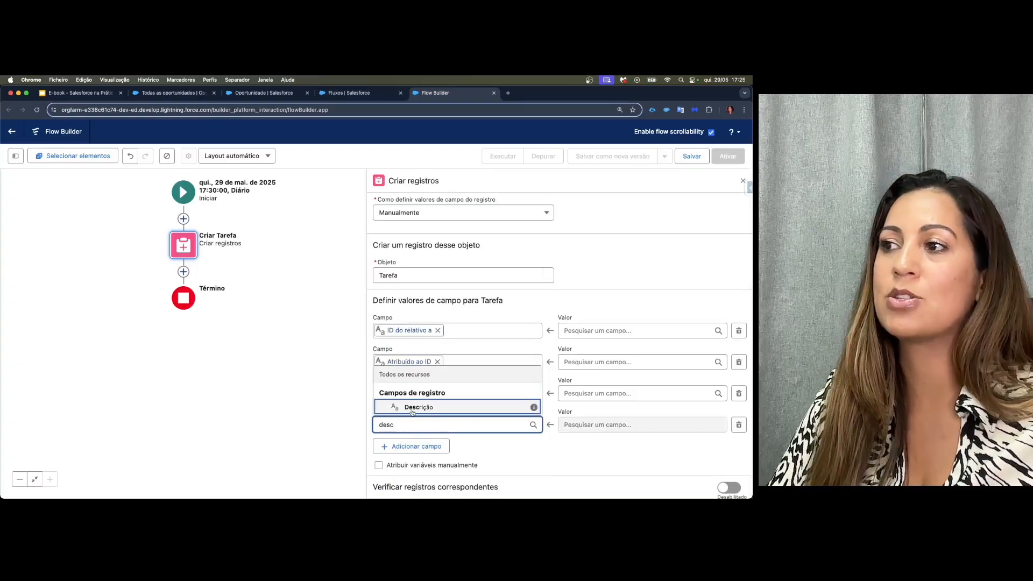
pyautogui.click(412, 409)
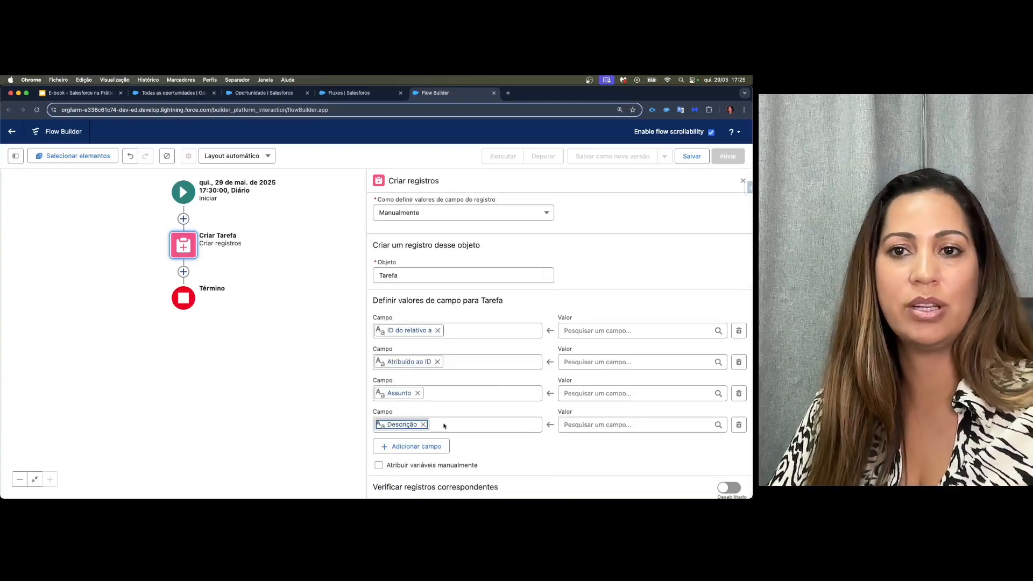
# - Add Somente data de vencimento as the fifth field to fill in on the created Tarefa
pyautogui.scroll(-1, 455, 437)
pyautogui.click(406, 445)
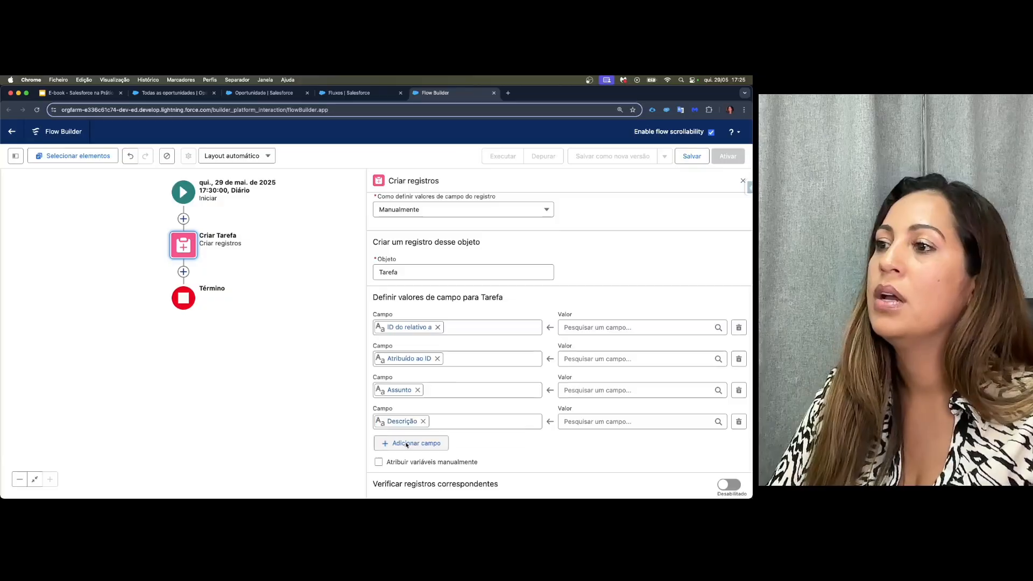
pyautogui.scroll(-1, 407, 436)
pyautogui.click(406, 422)
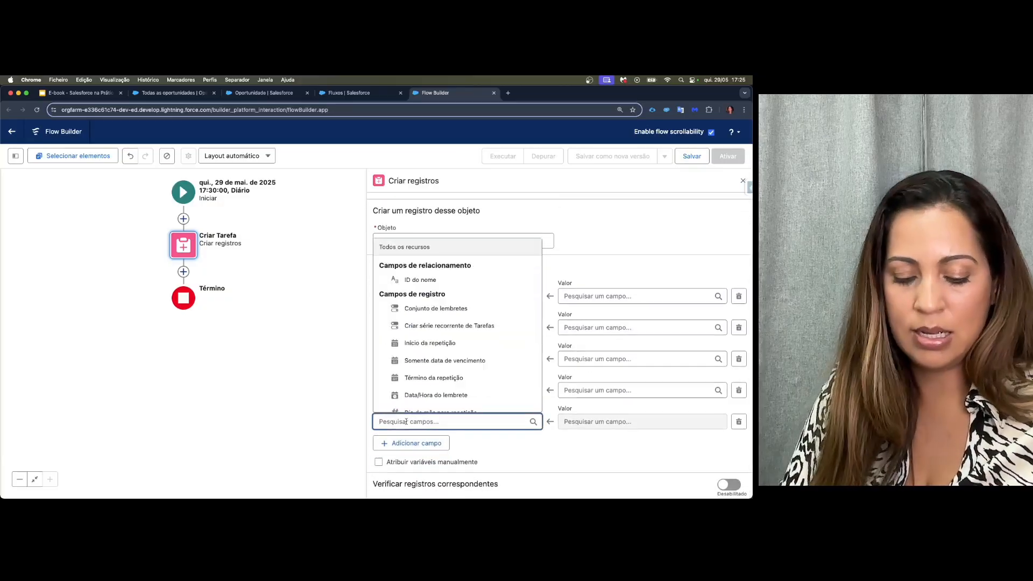
pyautogui.write('venc')
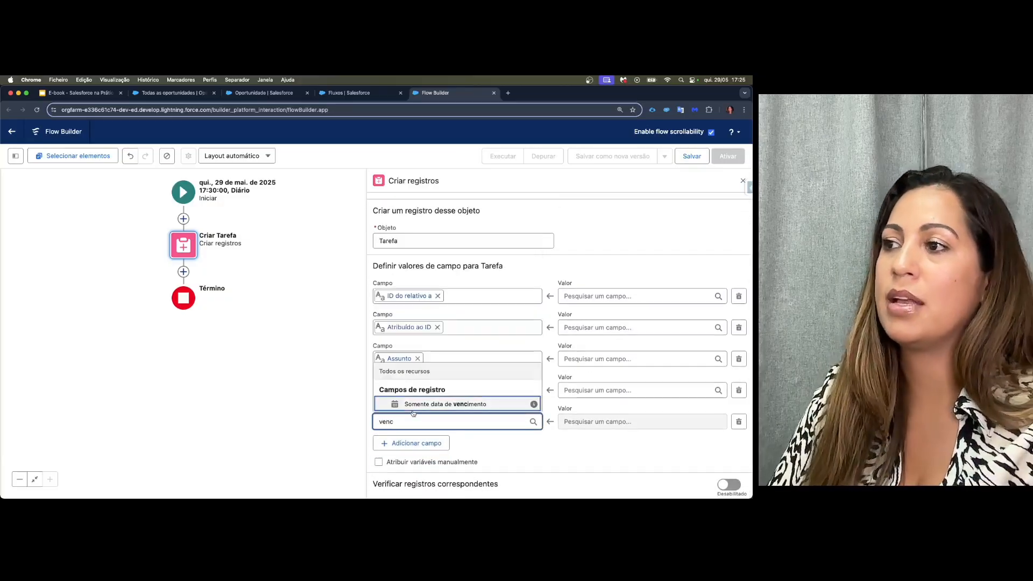
pyautogui.click(414, 408)
pyautogui.click(494, 440)
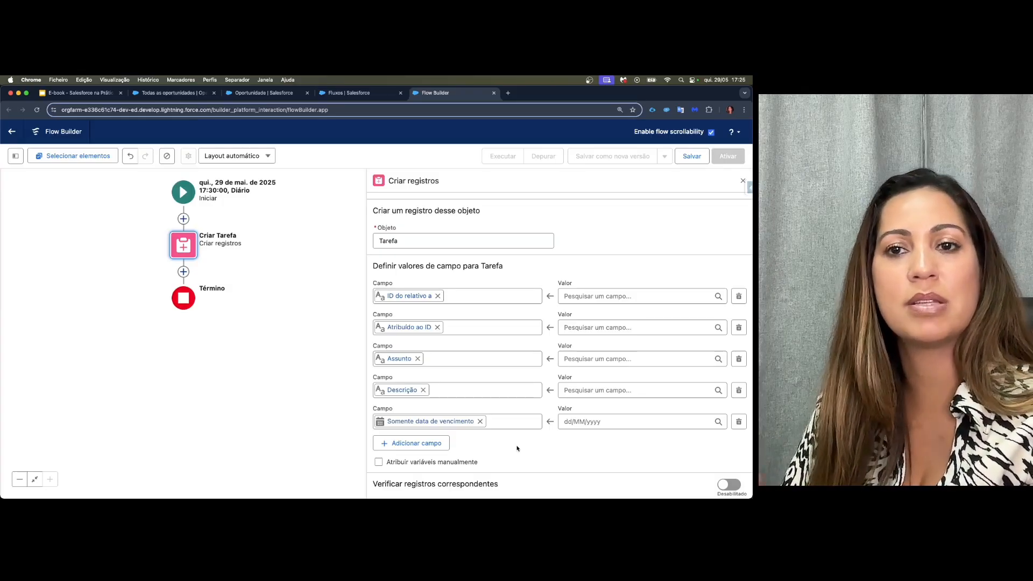
# - View the Salesforce notifications from the Todas as oportunidades page and return to Flow Builder
pyautogui.scroll(2, 516, 449)
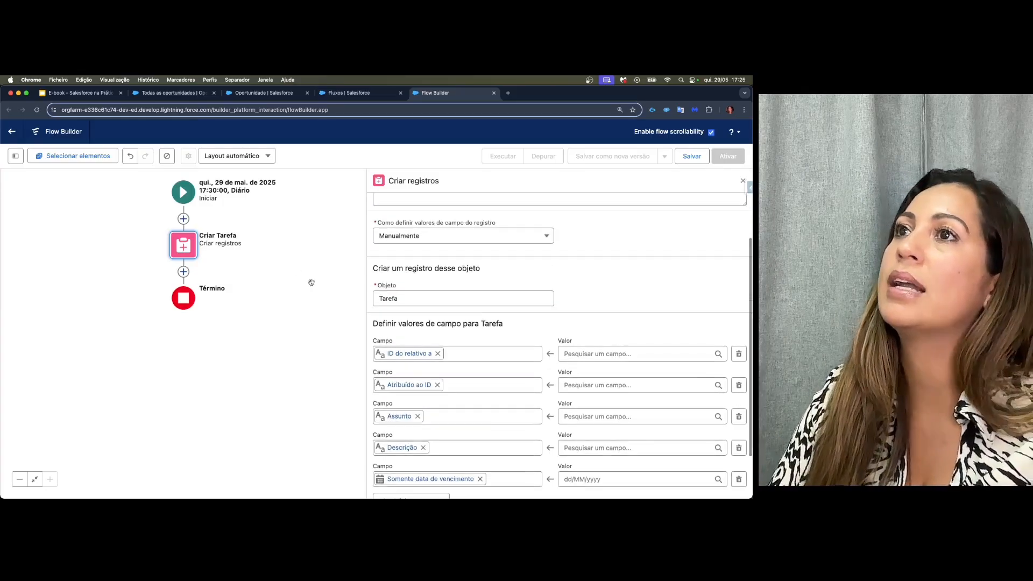
pyautogui.click(173, 92)
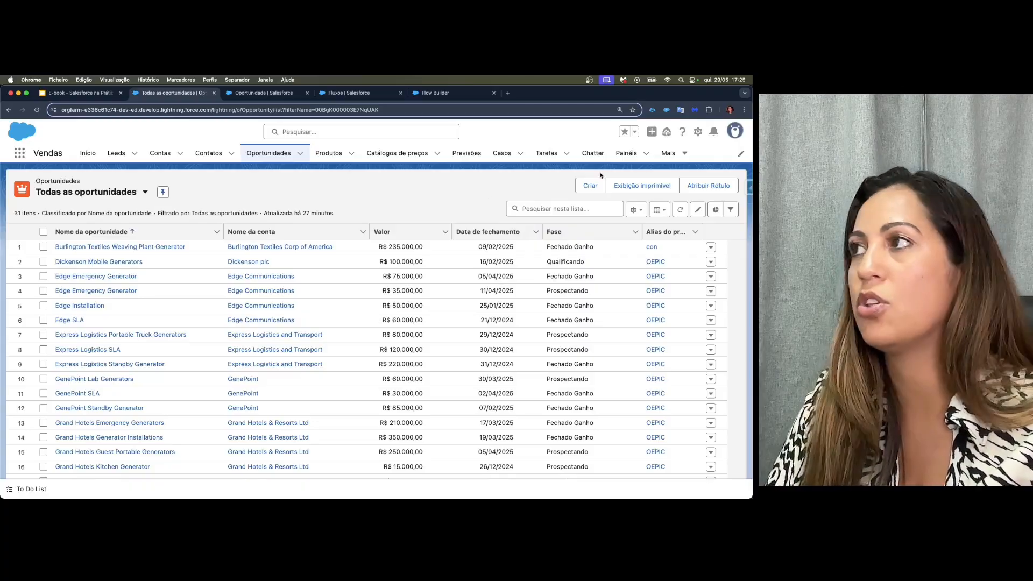
pyautogui.click(713, 133)
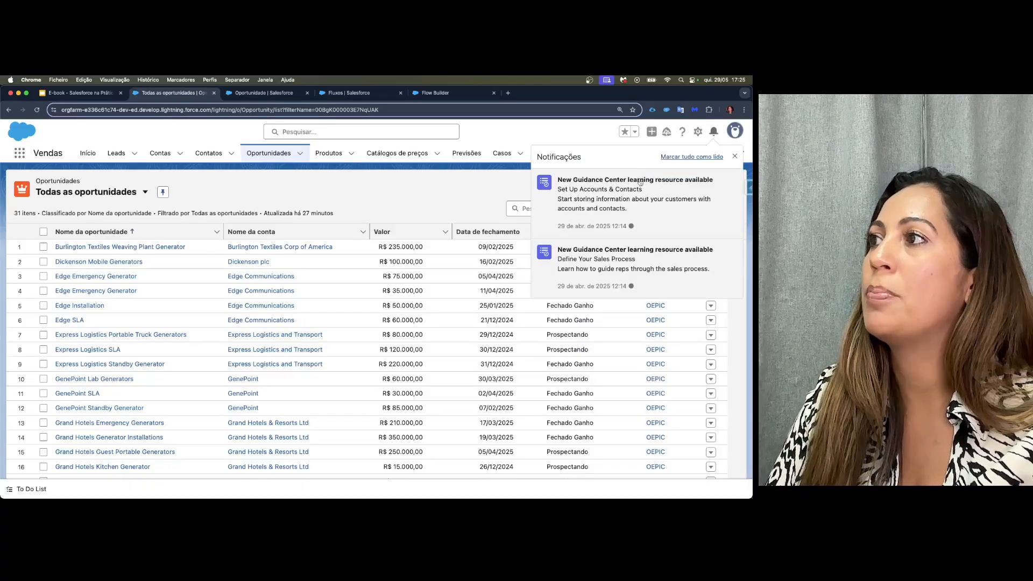
pyautogui.click(736, 156)
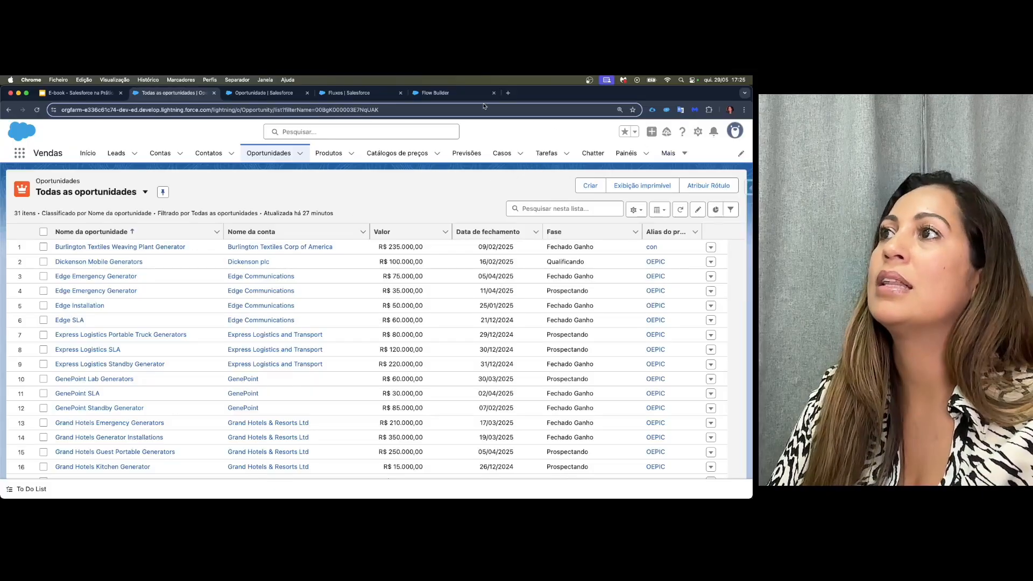
pyautogui.click(466, 97)
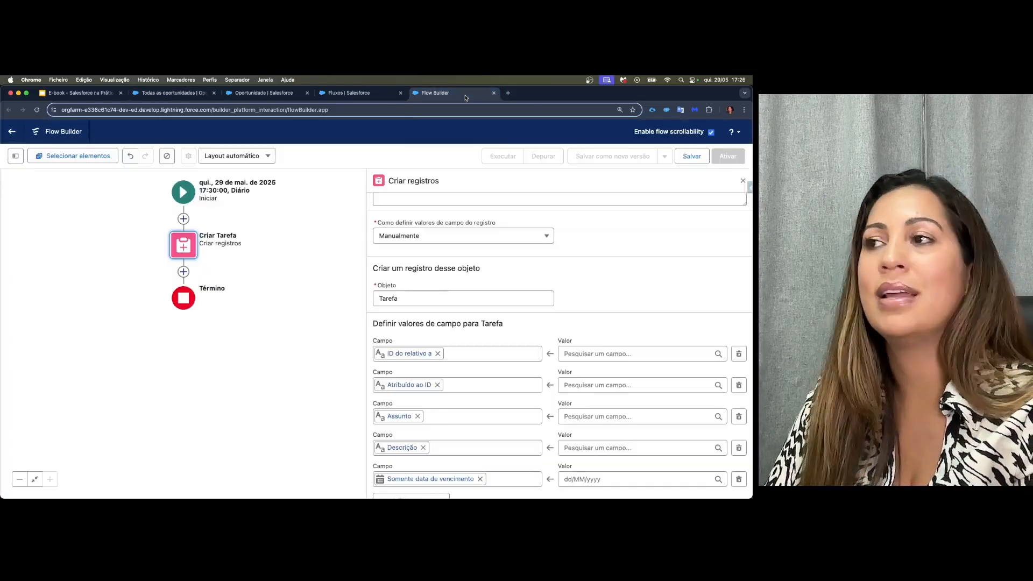
pyautogui.scroll(-2, 552, 285)
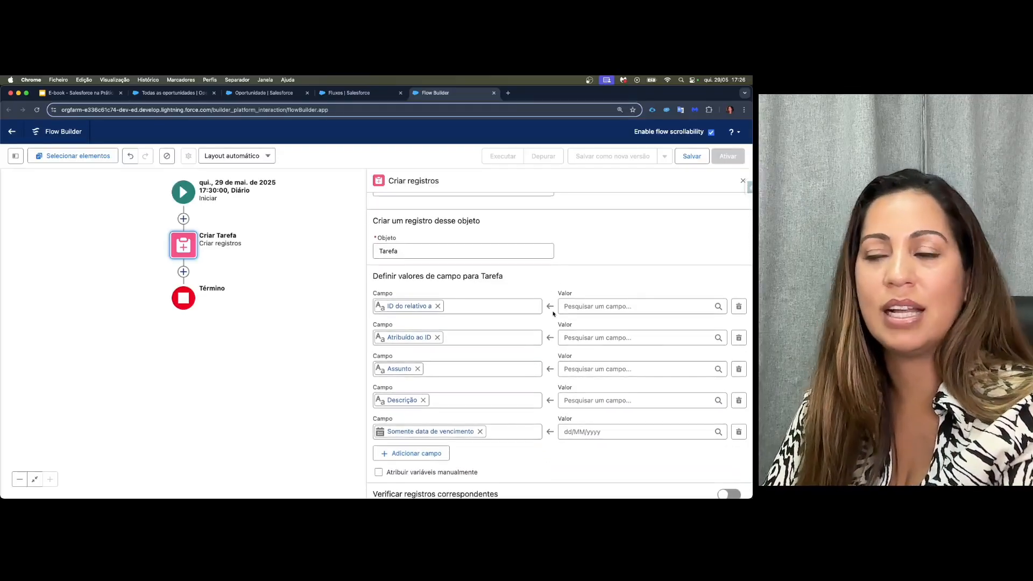
pyautogui.scroll(-1, 554, 314)
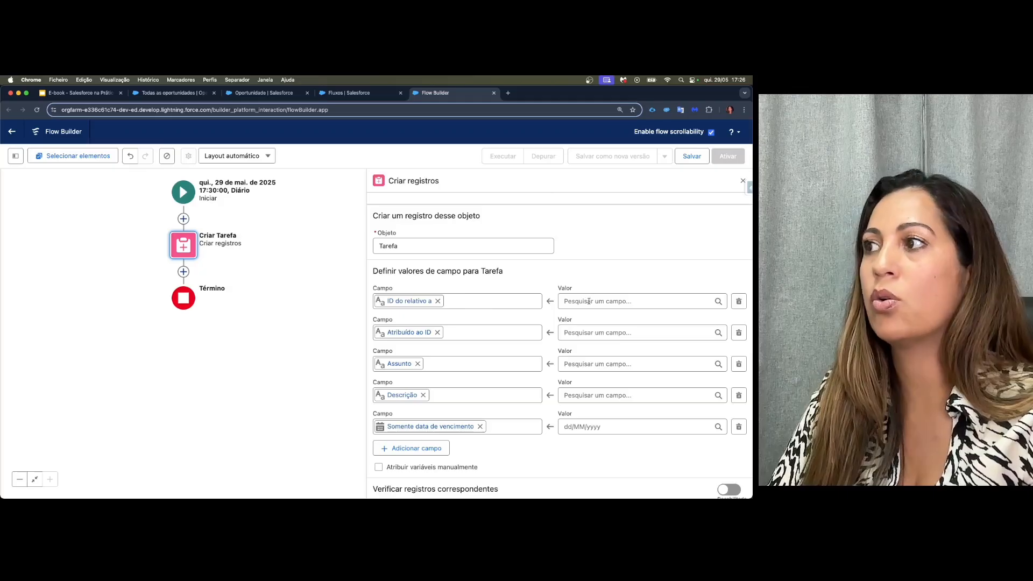
pyautogui.scroll(1, 589, 301)
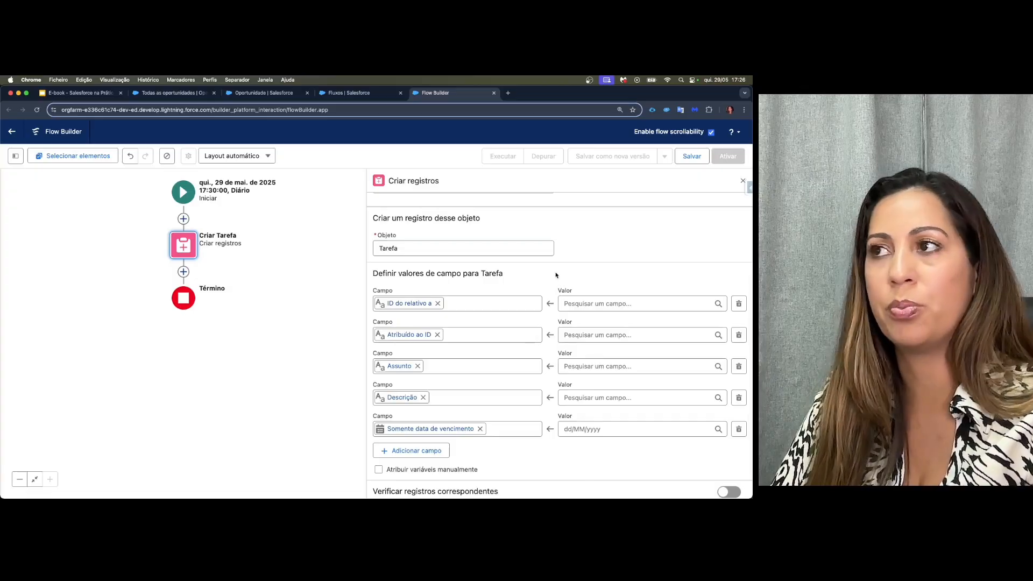
pyautogui.scroll(4, 543, 273)
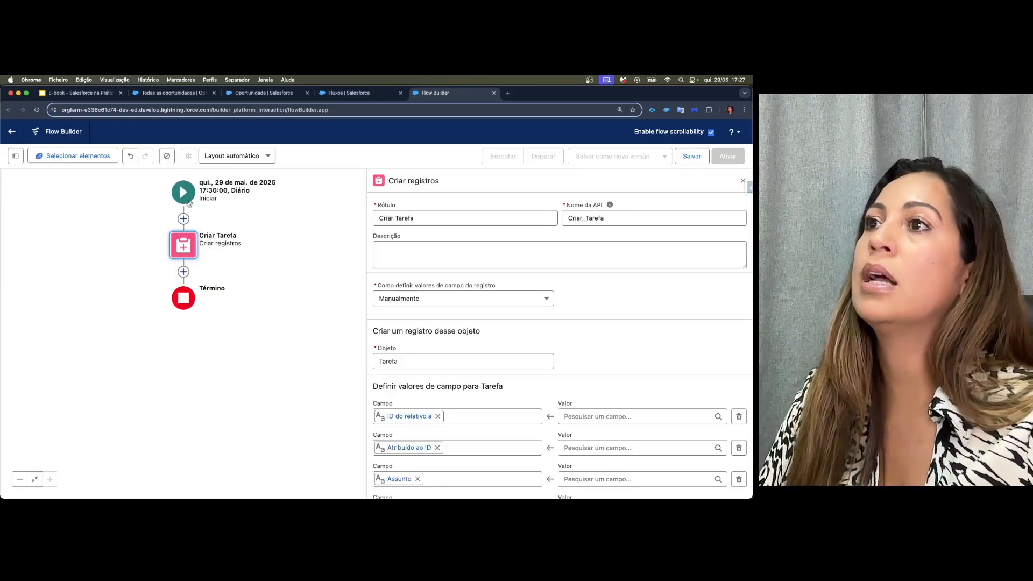
# - Set the value of ID do relativo a to ID da oportunidade from the Opportunity de acionamento record
pyautogui.scroll(-2, 583, 380)
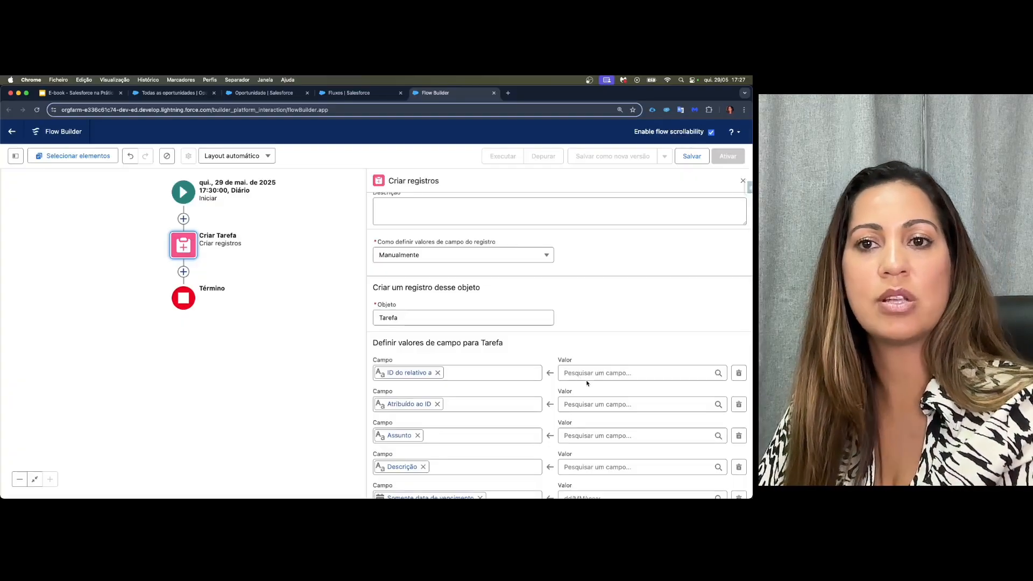
pyautogui.scroll(-1, 586, 381)
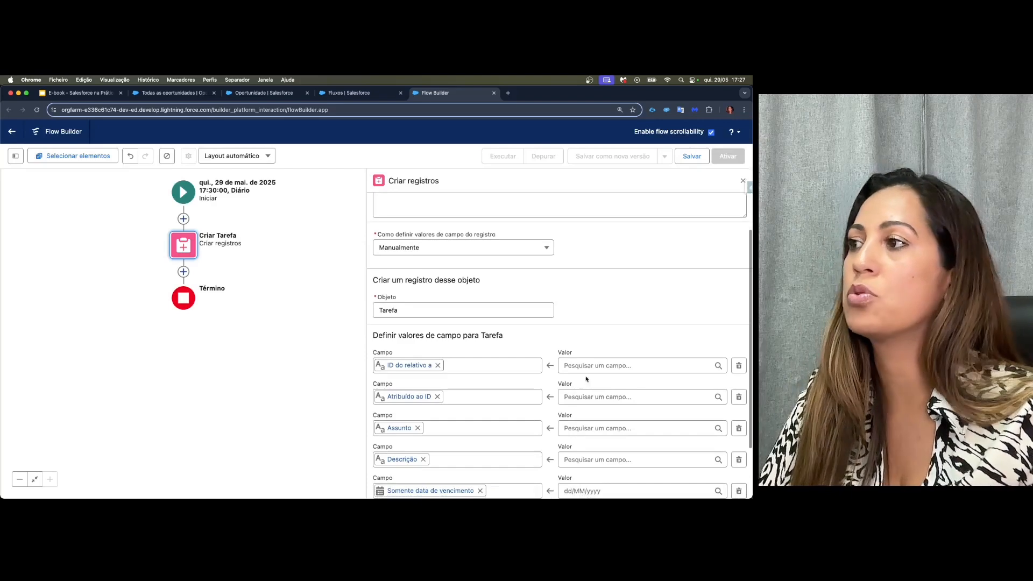
pyautogui.click(645, 359)
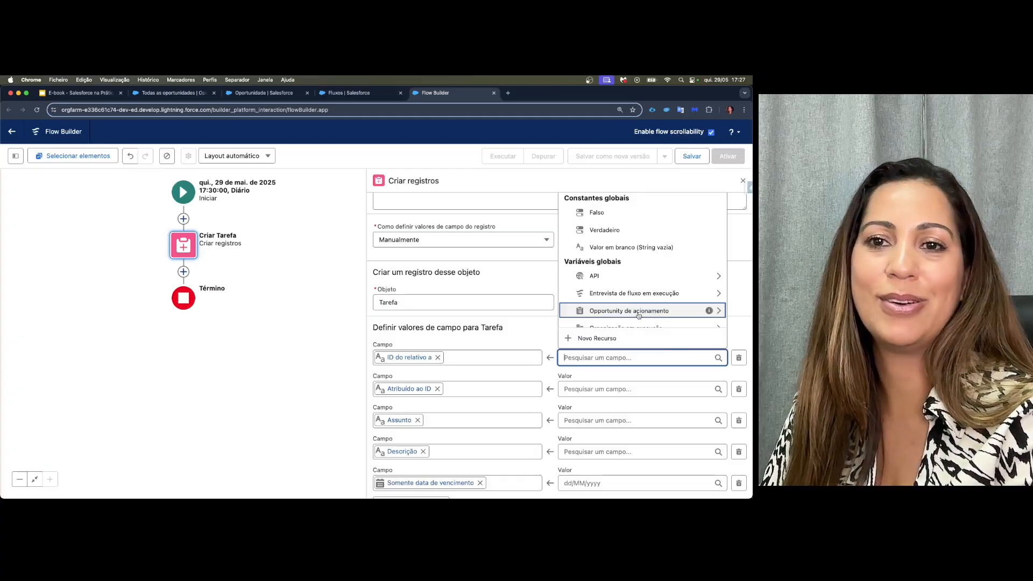
pyautogui.scroll(-1, 641, 315)
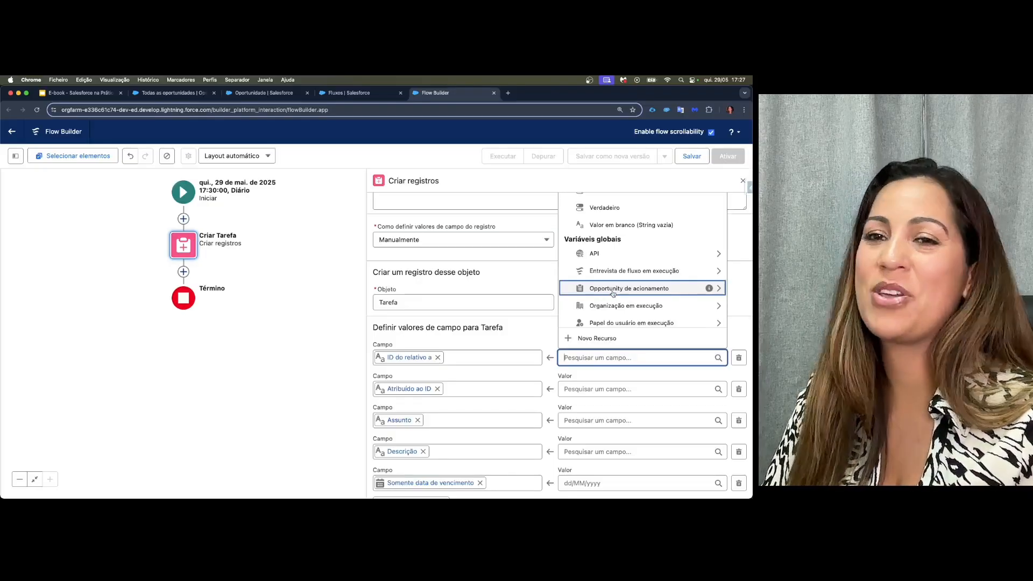
pyautogui.scroll(1, 614, 293)
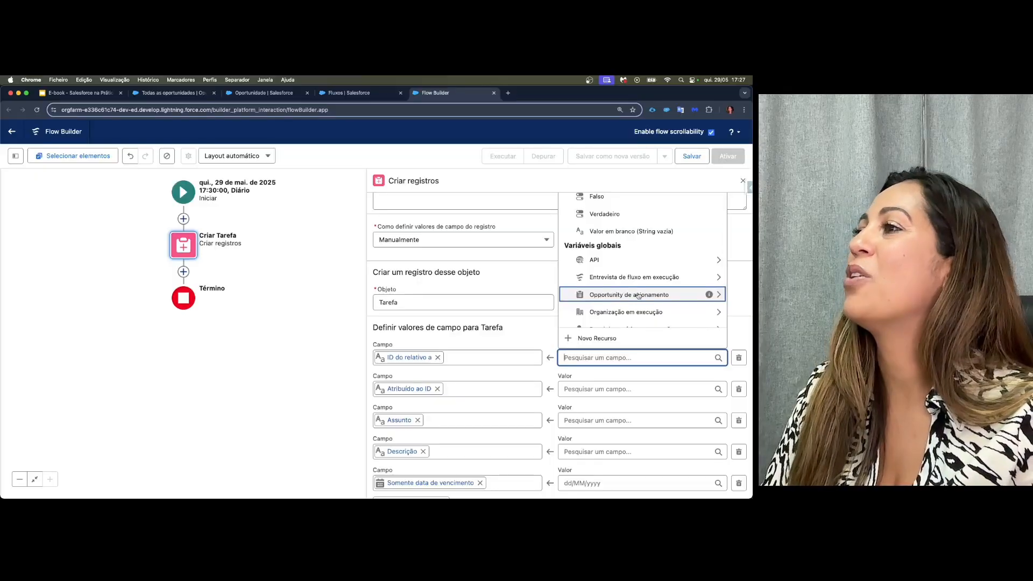
pyautogui.click(639, 296)
pyautogui.scroll(2, 643, 272)
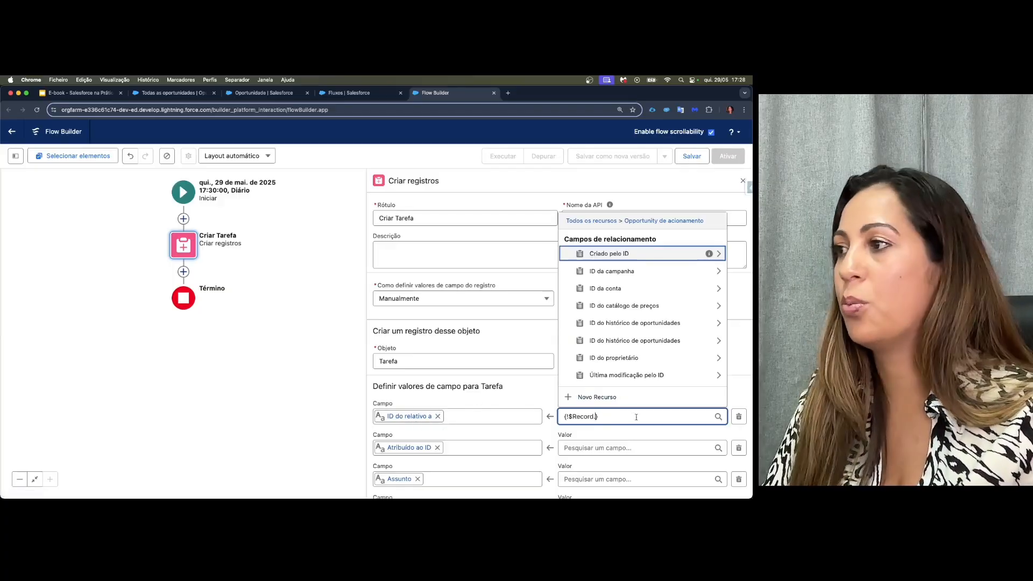
pyautogui.write('id')
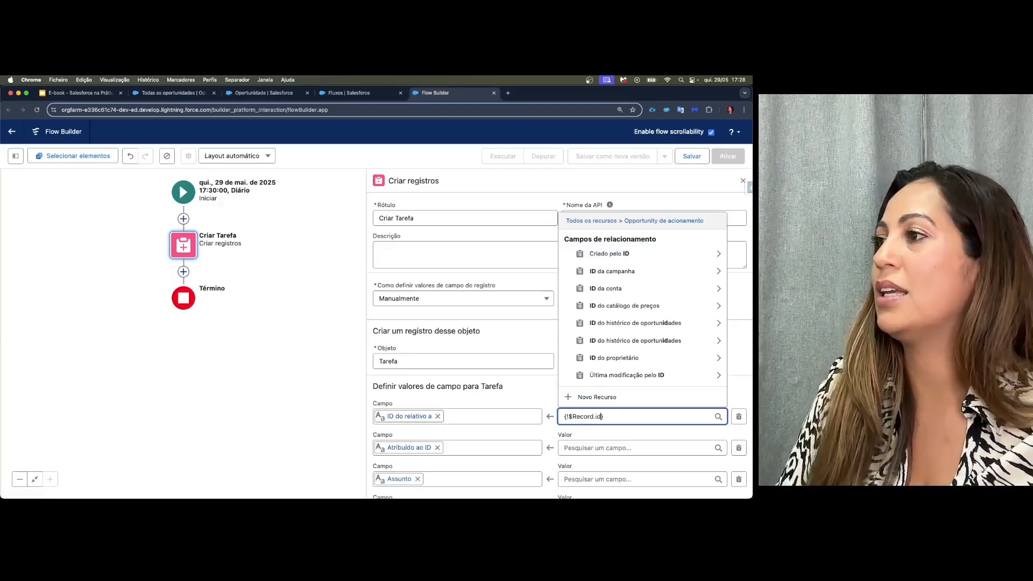
pyautogui.scroll(-5, 644, 343)
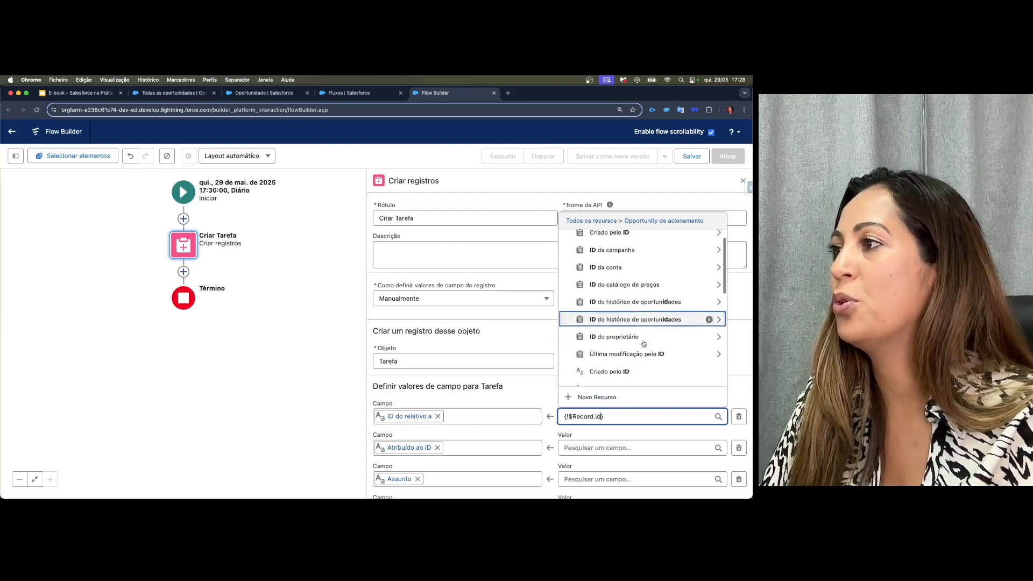
pyautogui.scroll(-6, 643, 343)
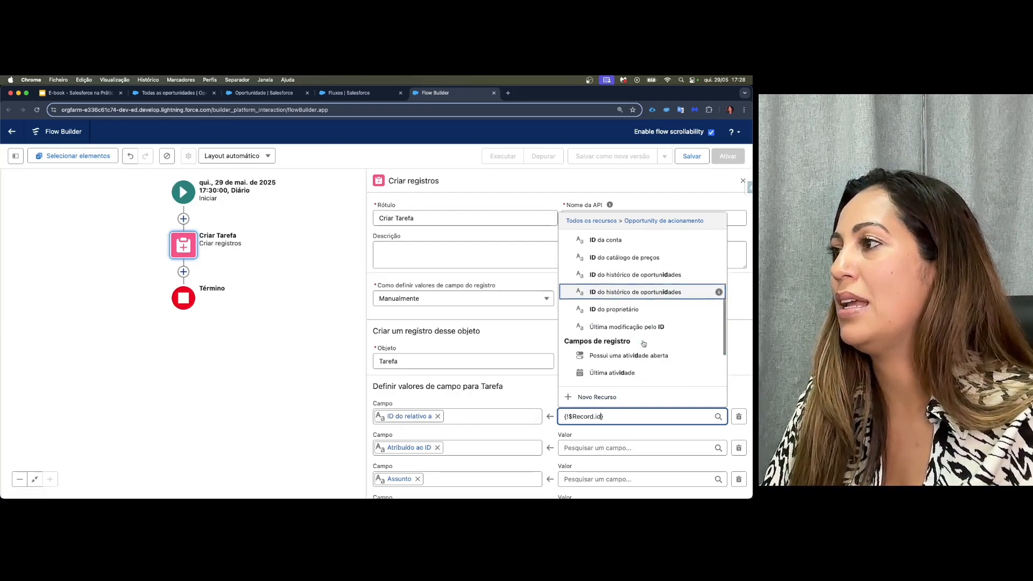
pyautogui.scroll(-1, 643, 343)
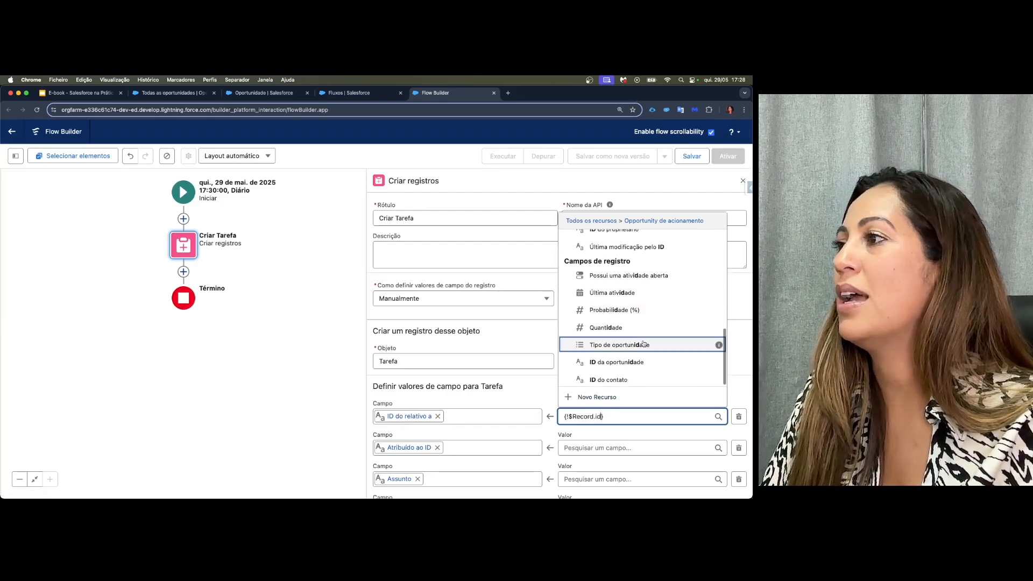
pyautogui.click(611, 362)
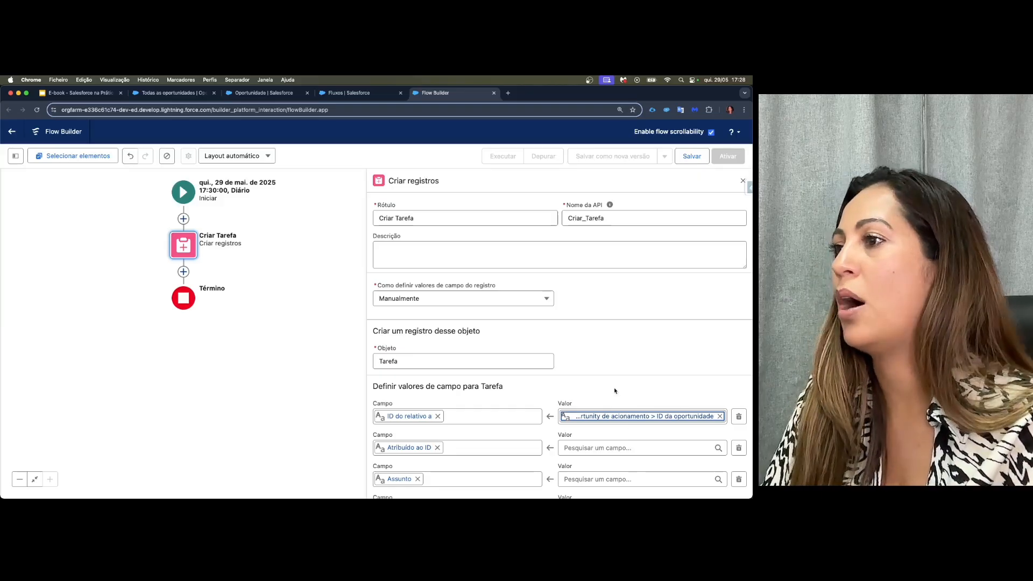
pyautogui.scroll(-2, 615, 391)
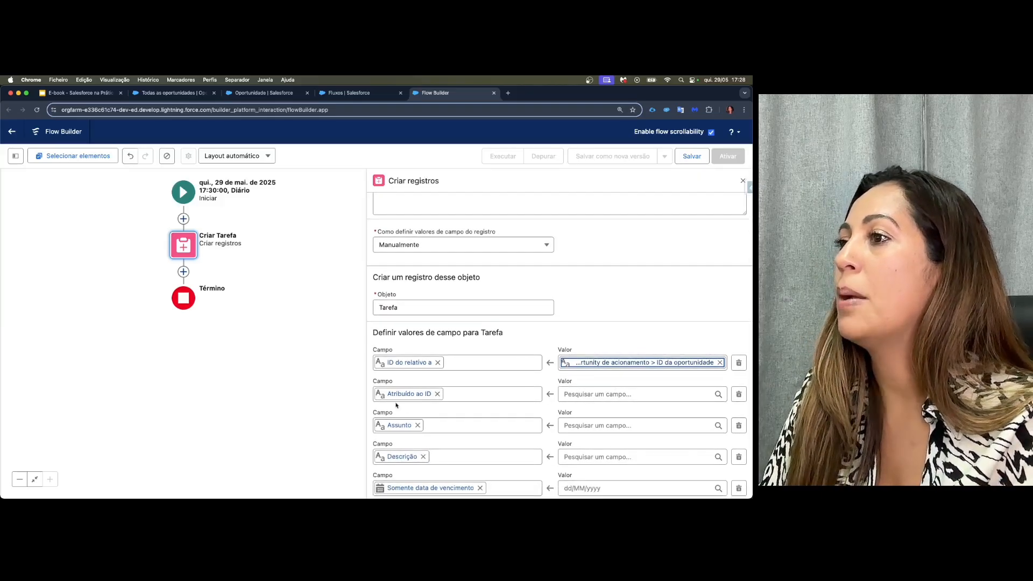
pyautogui.scroll(1, 418, 403)
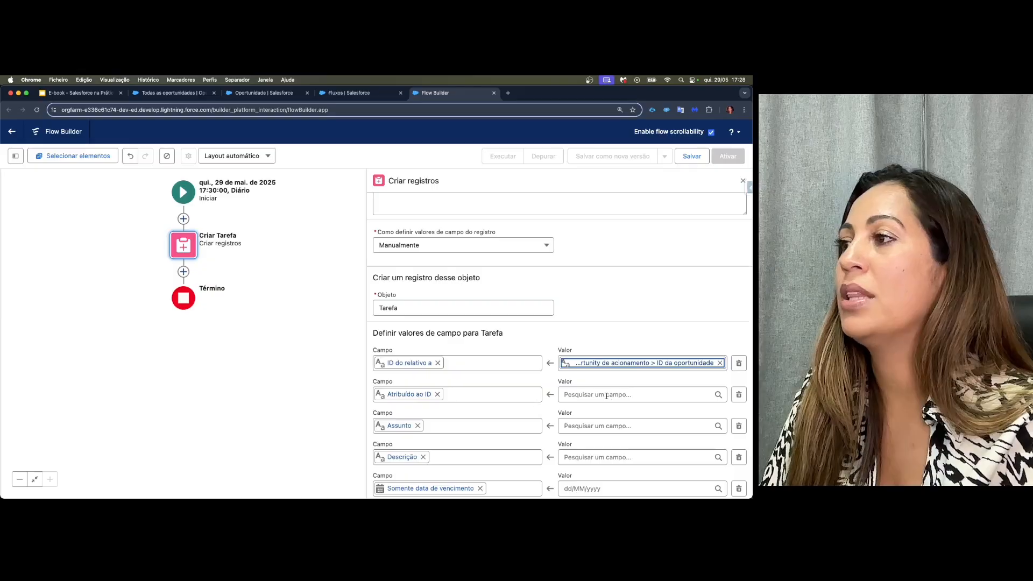
pyautogui.scroll(1, 605, 397)
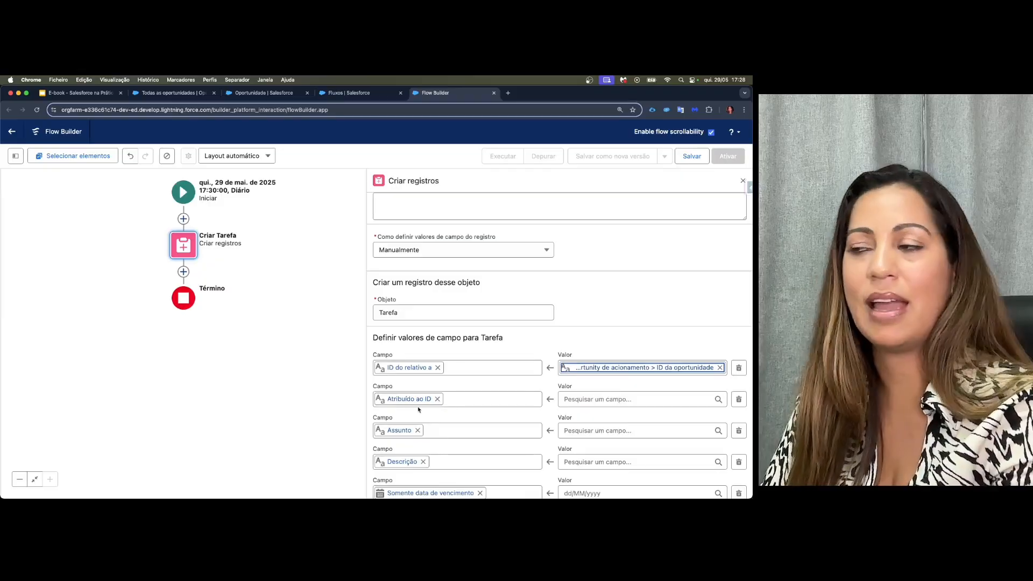
pyautogui.click(587, 400)
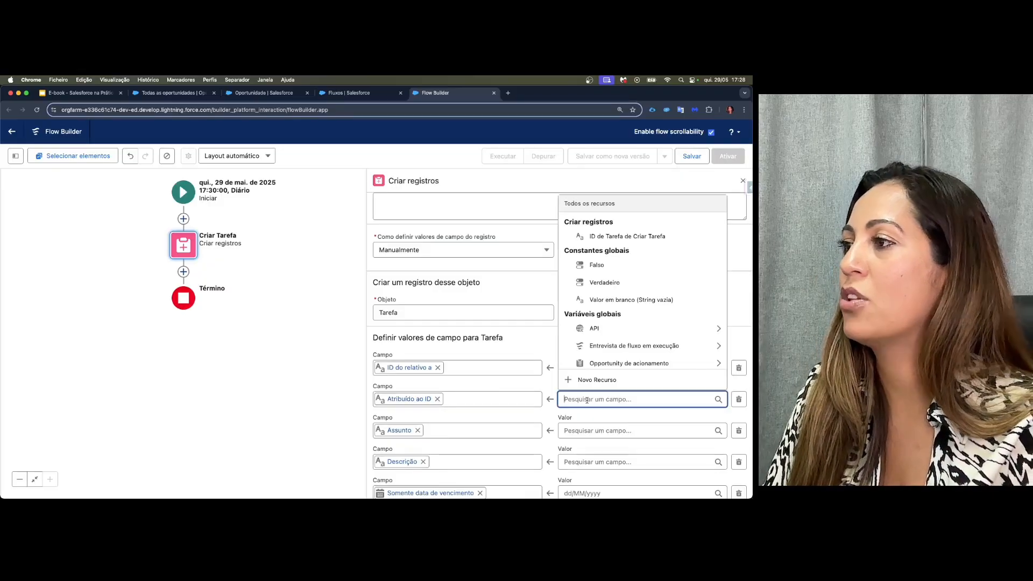
pyautogui.click(599, 365)
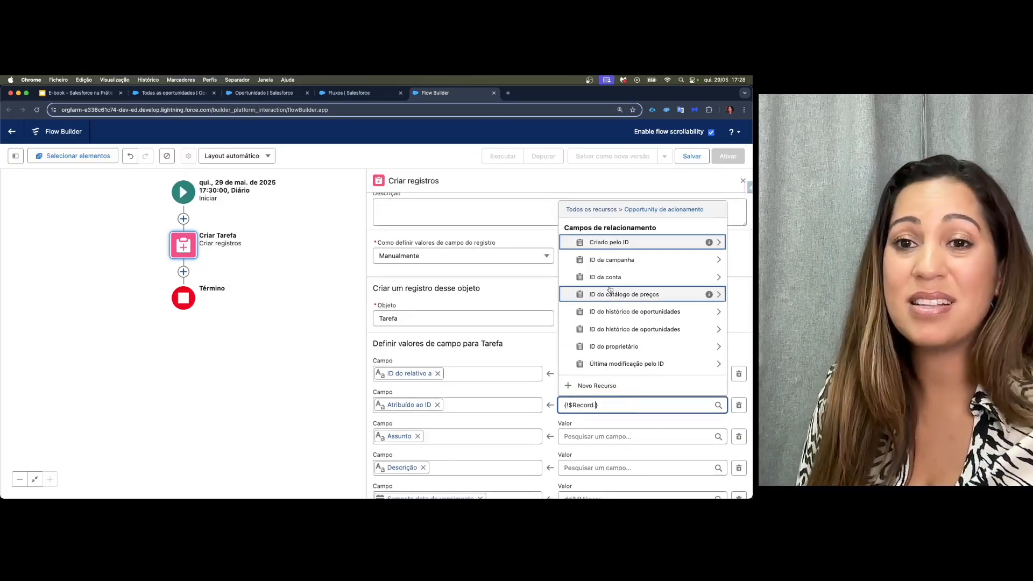
pyautogui.write('pror')
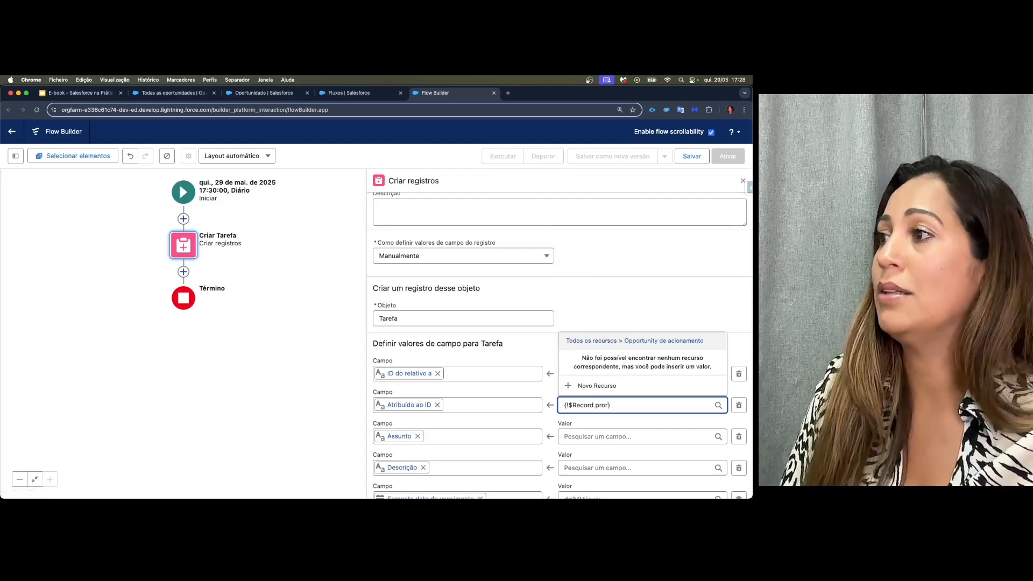
pyautogui.press('BackSpace')
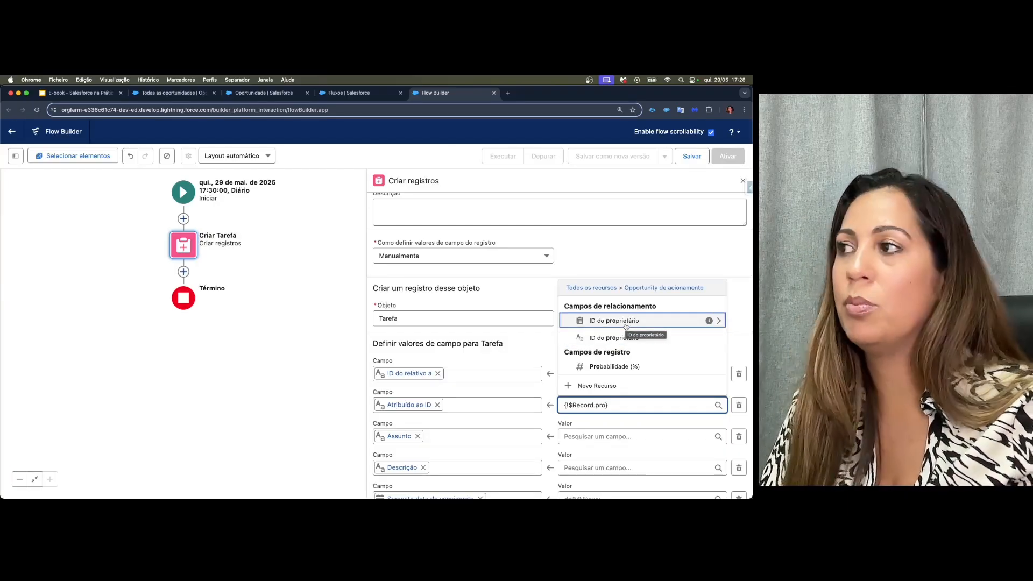
pyautogui.click(718, 321)
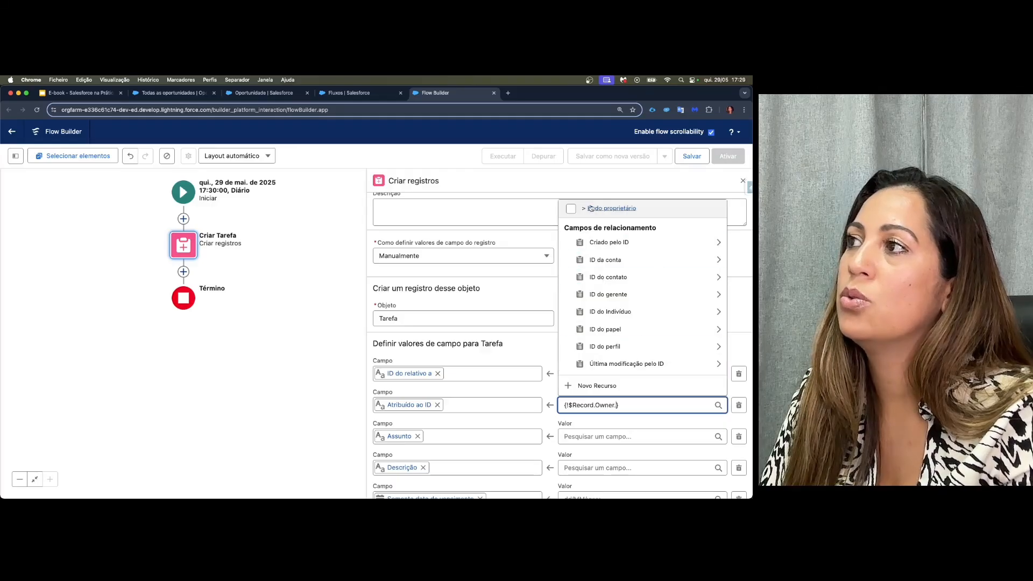
pyautogui.scroll(1, 605, 220)
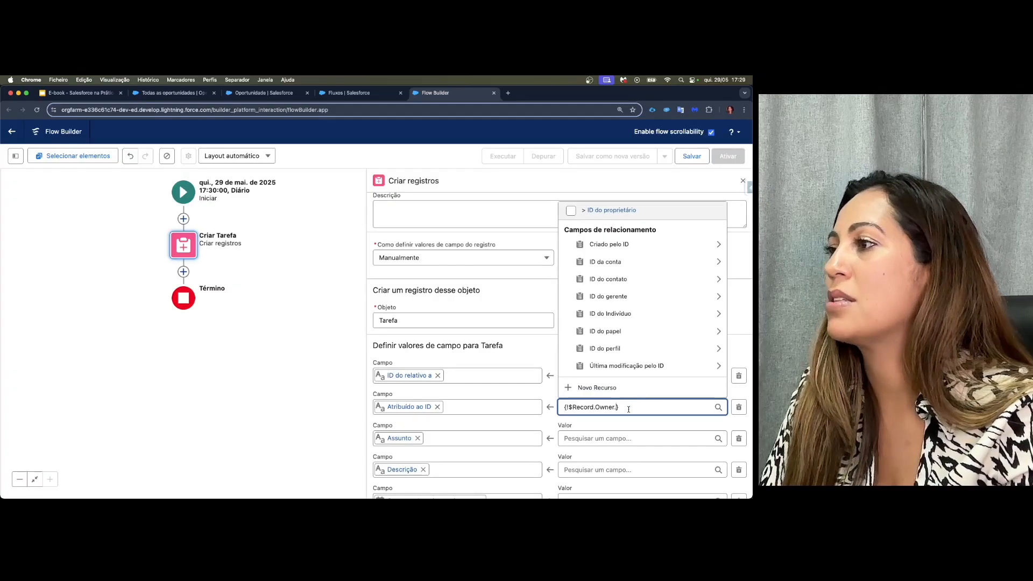
pyautogui.moveTo(623, 408); pyautogui.dragTo(559, 410)
pyautogui.press('BackSpace')
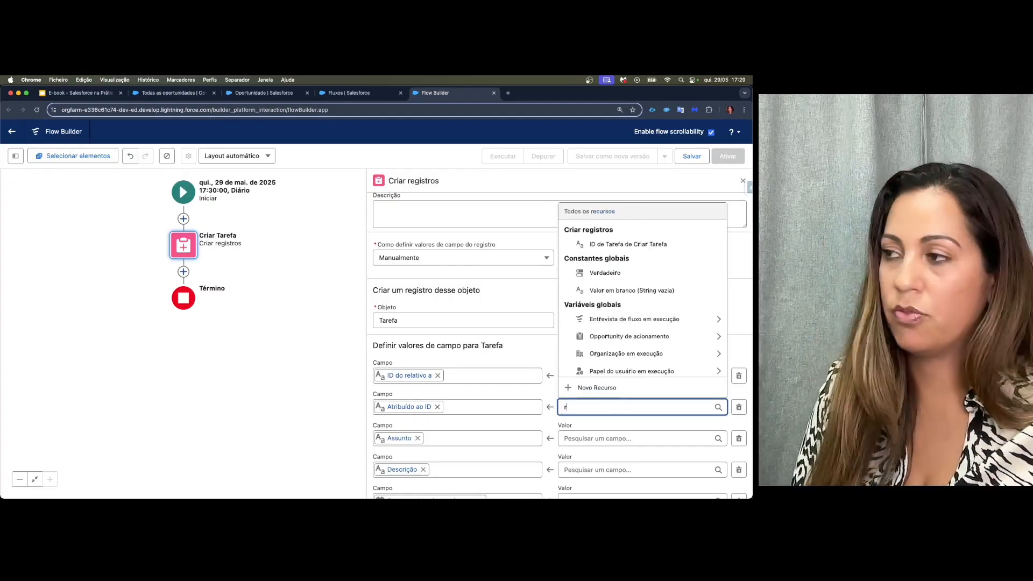
# - Set the value of Atribuído ao ID to the ID do proprietário text field of the Opportunity de acionamento record
pyautogui.write('rec')
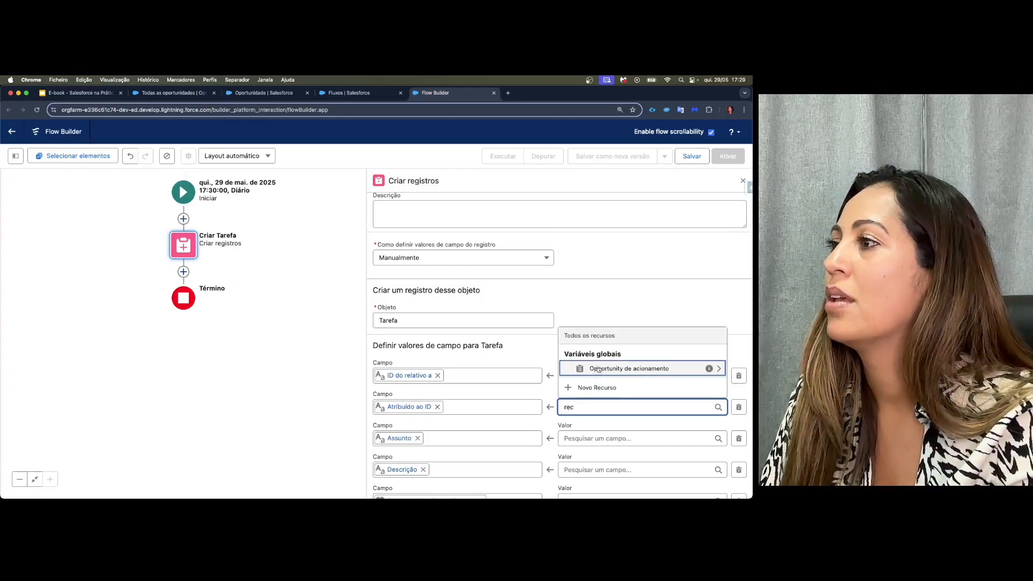
pyautogui.click(598, 370)
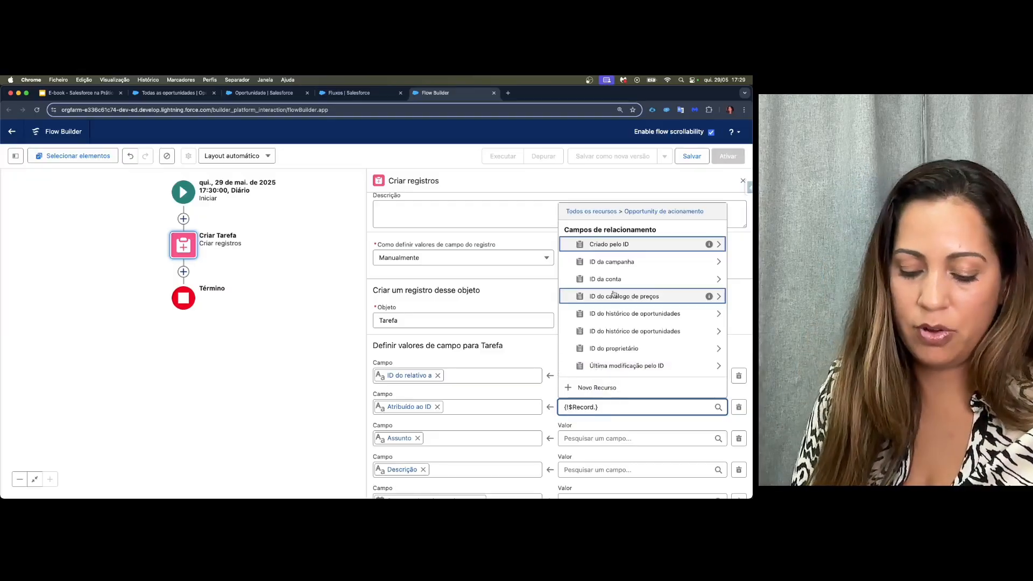
pyautogui.write('pro')
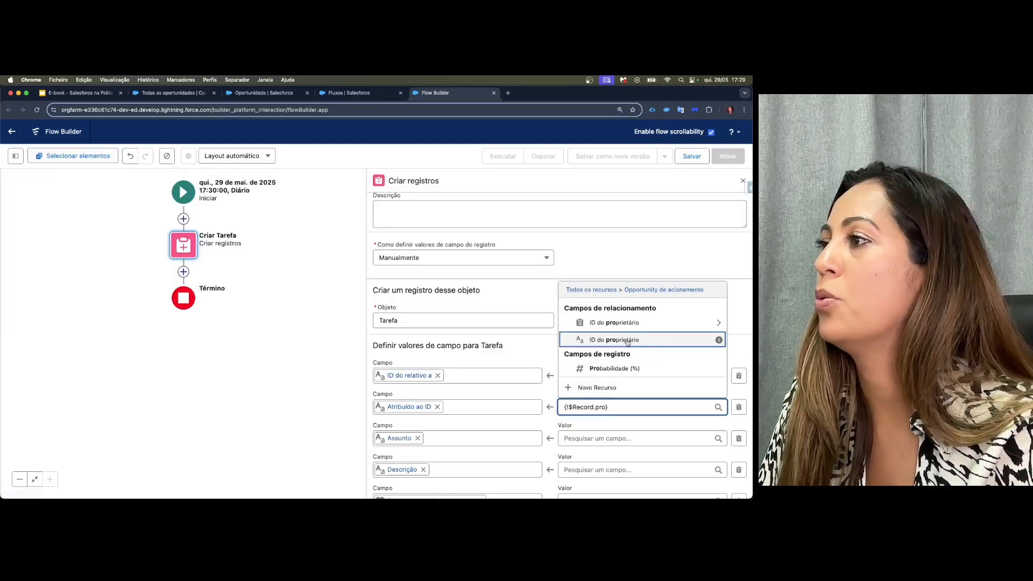
pyautogui.click(624, 339)
# - Set the value of Assunto on the created Tarefa to "Follow Up"
pyautogui.scroll(-3, 628, 337)
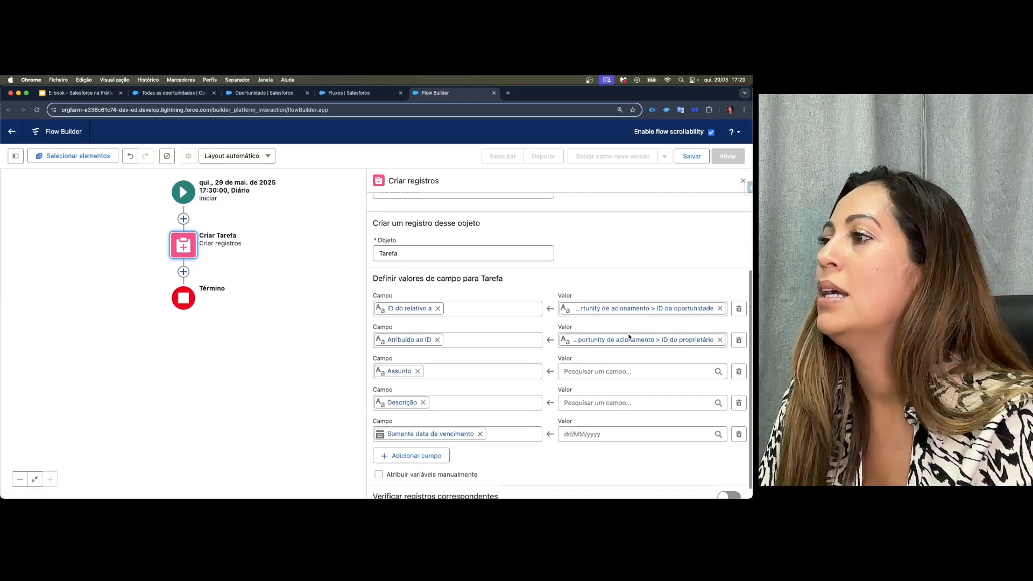
pyautogui.click(579, 360)
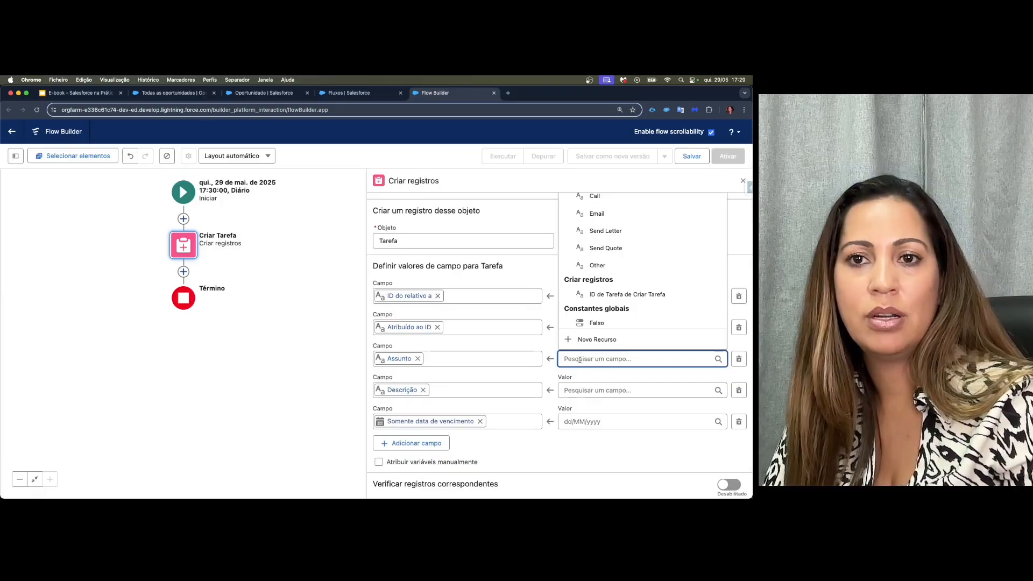
pyautogui.write('Fol')
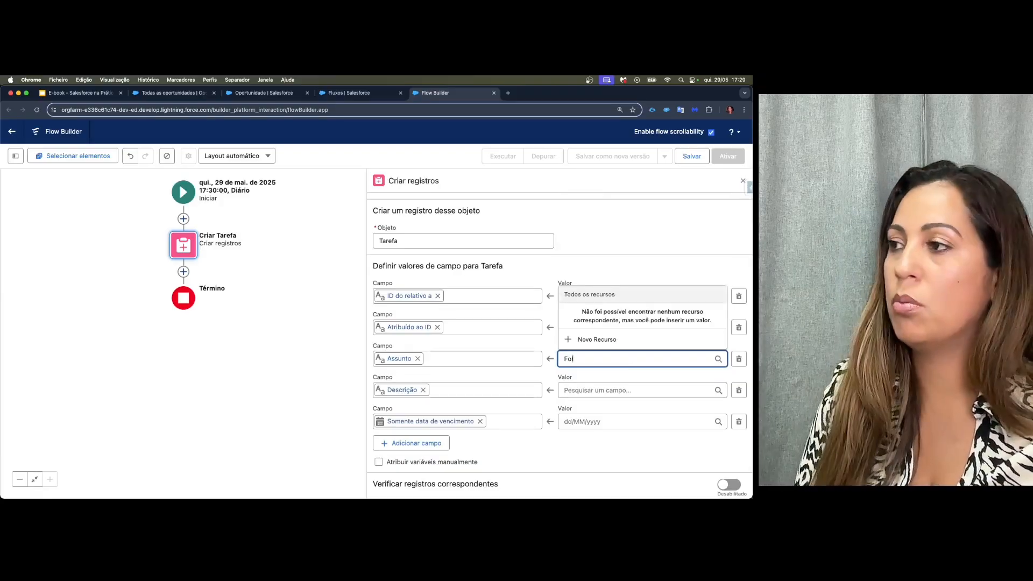
pyautogui.write('low Up')
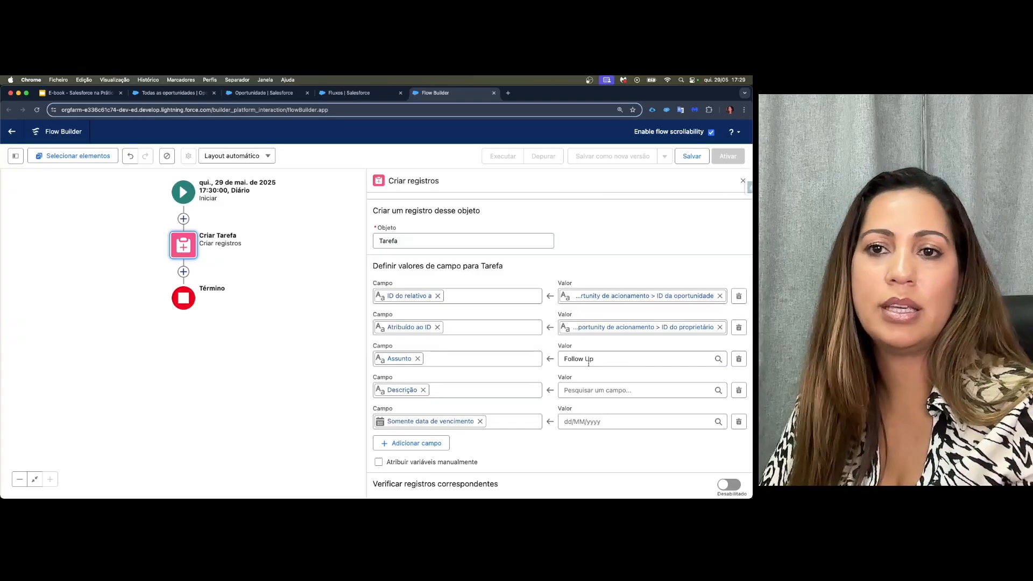
# - Set the value of Descrição on the created Tarefa to "Oportunidade aberta sem atividade a mais de 2 dias"
pyautogui.click(570, 391)
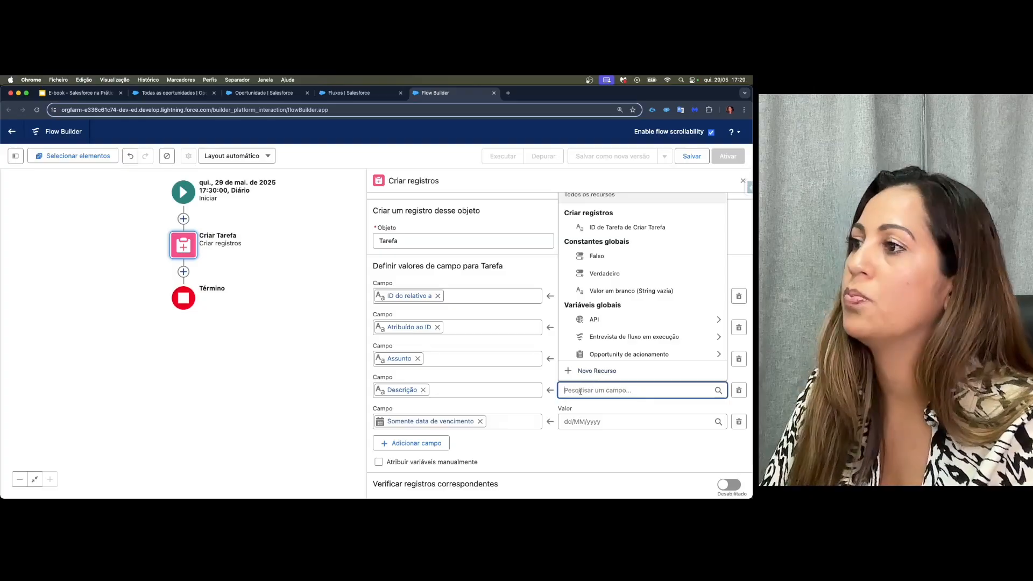
pyautogui.click(590, 436)
pyautogui.click(586, 390)
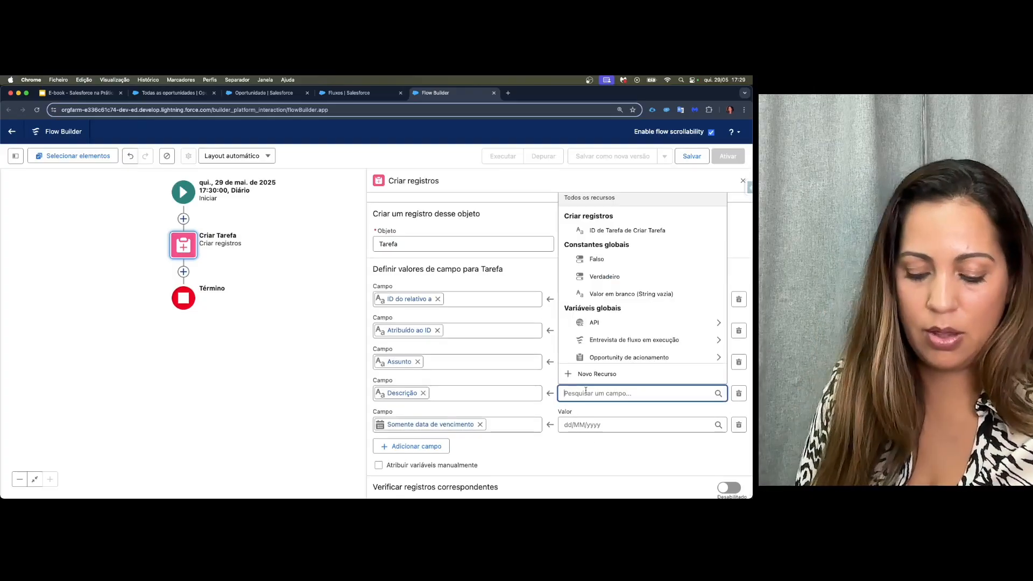
pyautogui.write('Oportunidade ab')
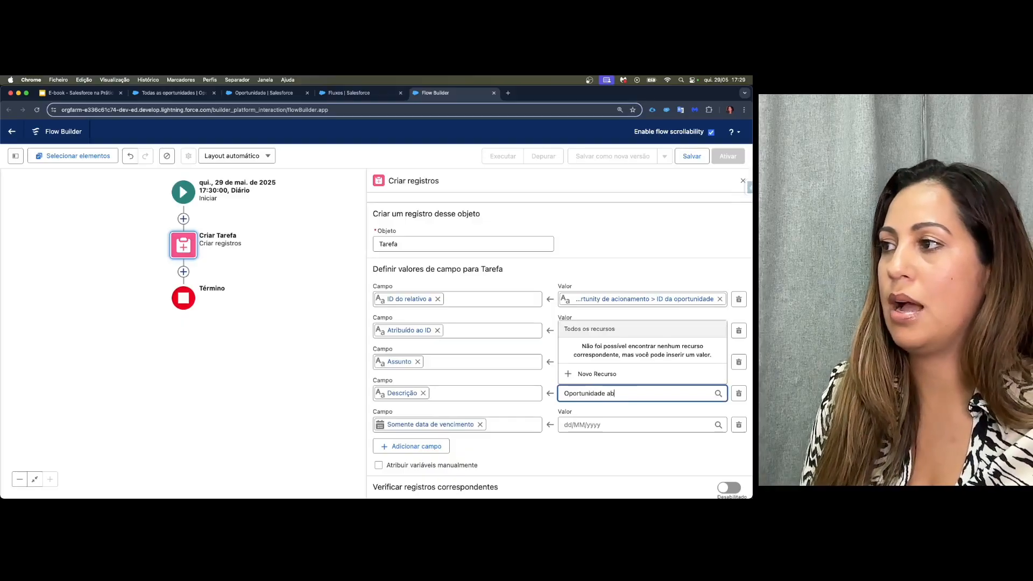
pyautogui.write('erta sem ')
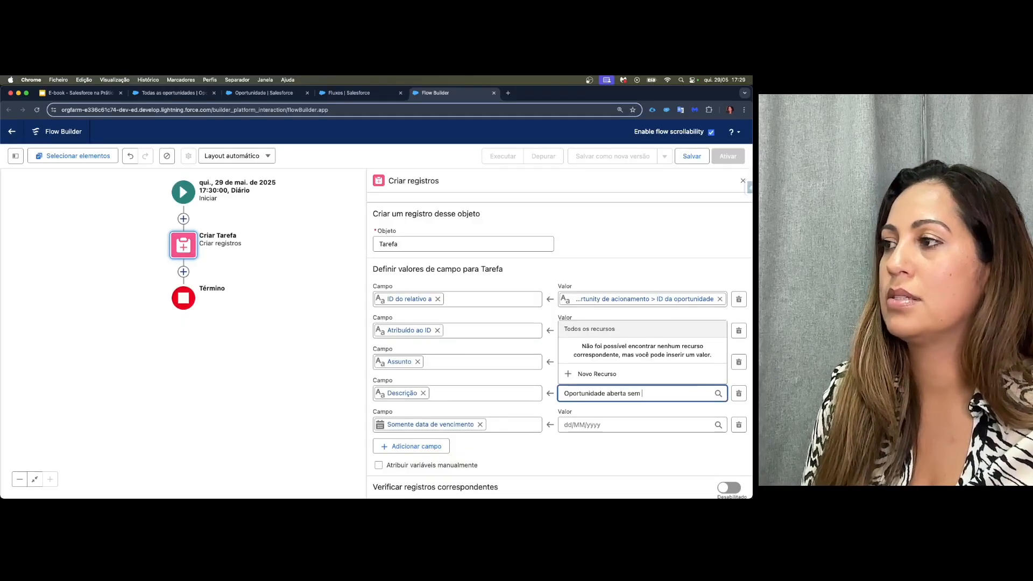
pyautogui.write('atividade a ma')
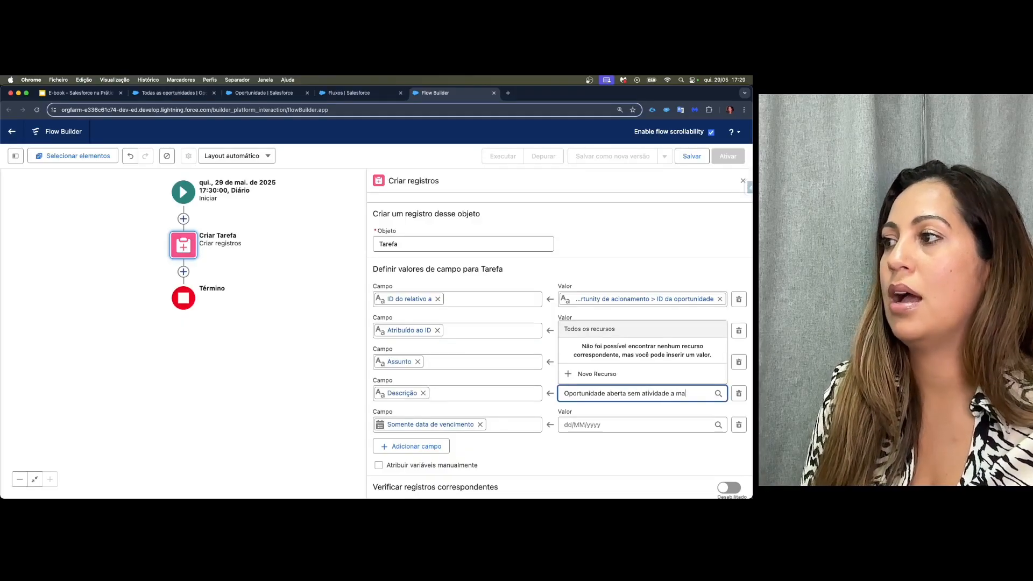
pyautogui.write('is de 2 dias')
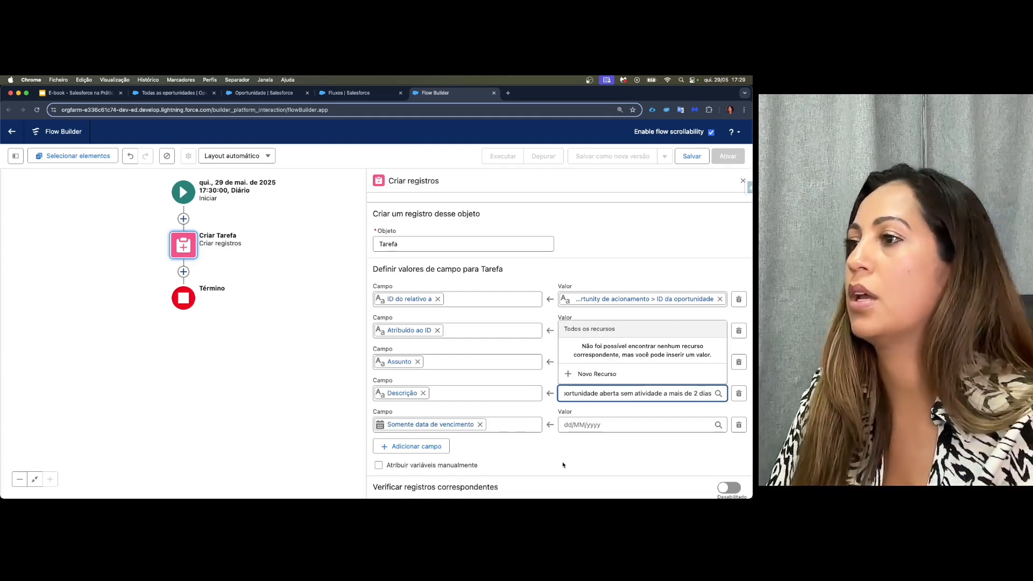
pyautogui.click(584, 423)
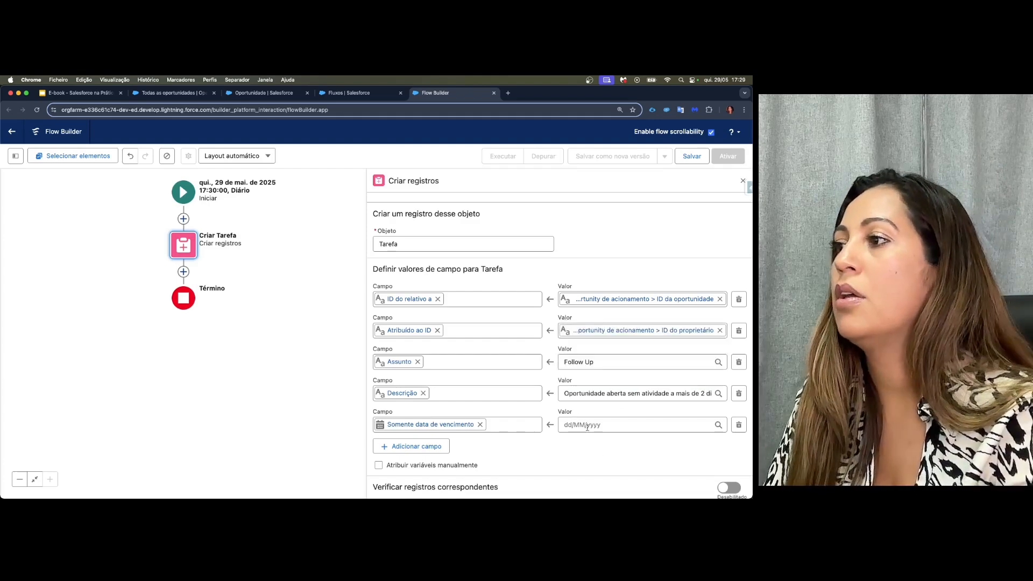
# - Start a new resource of type Fórmula for the value of Somente data de vencimento
pyautogui.scroll(1, 584, 426)
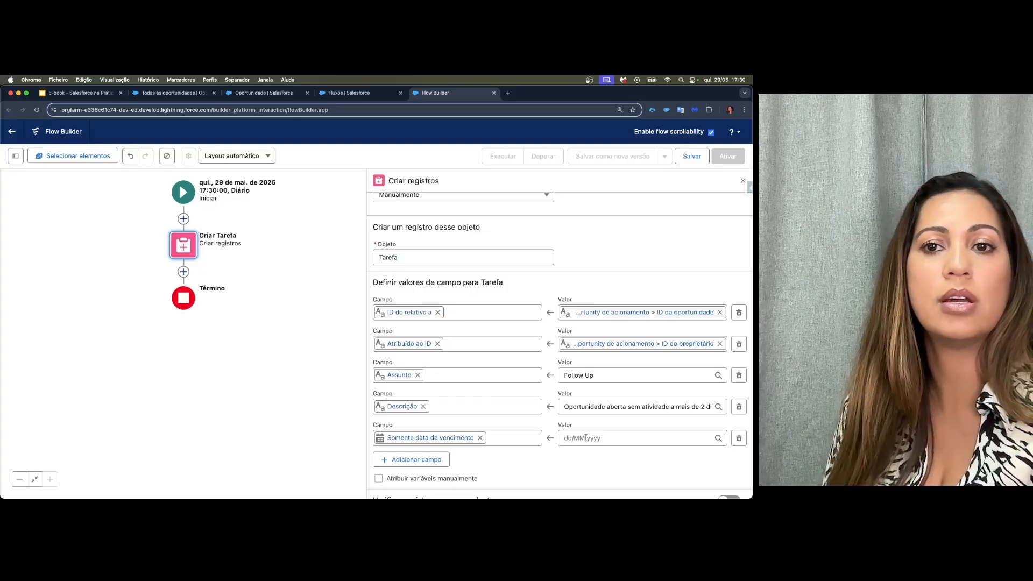
pyautogui.scroll(-1, 586, 438)
pyautogui.click(578, 421)
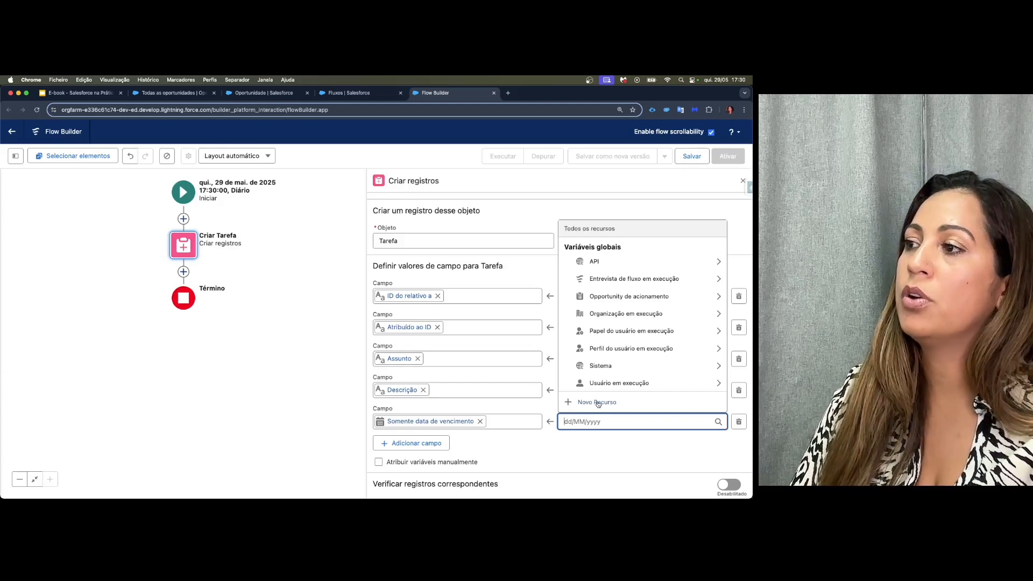
pyautogui.click(597, 402)
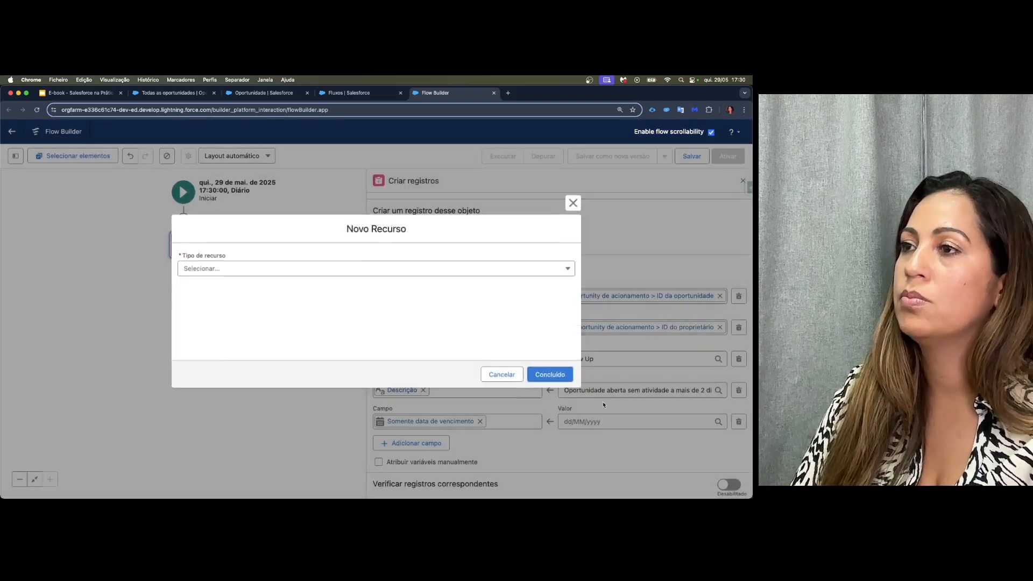
pyautogui.click(288, 272)
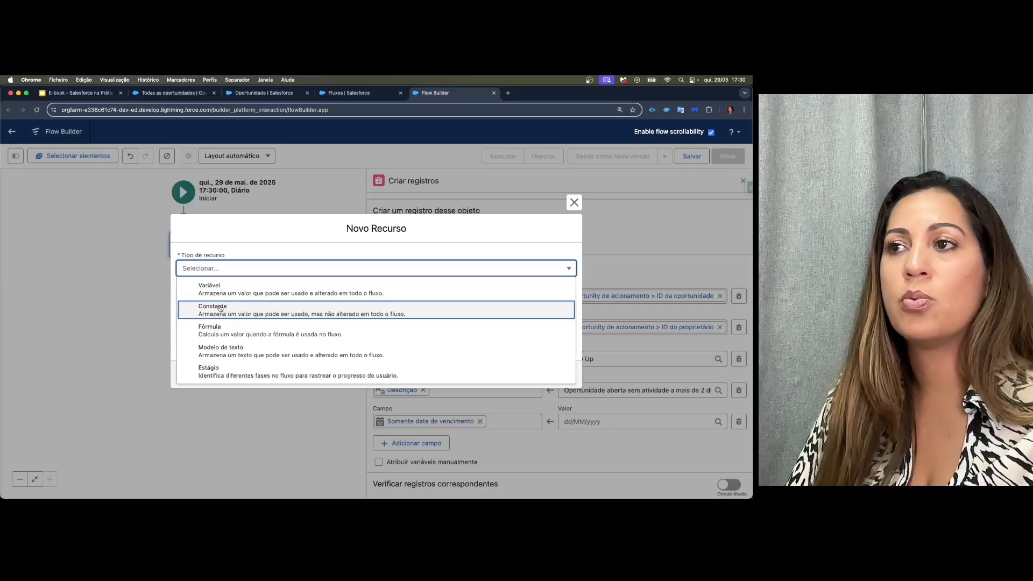
pyautogui.click(213, 336)
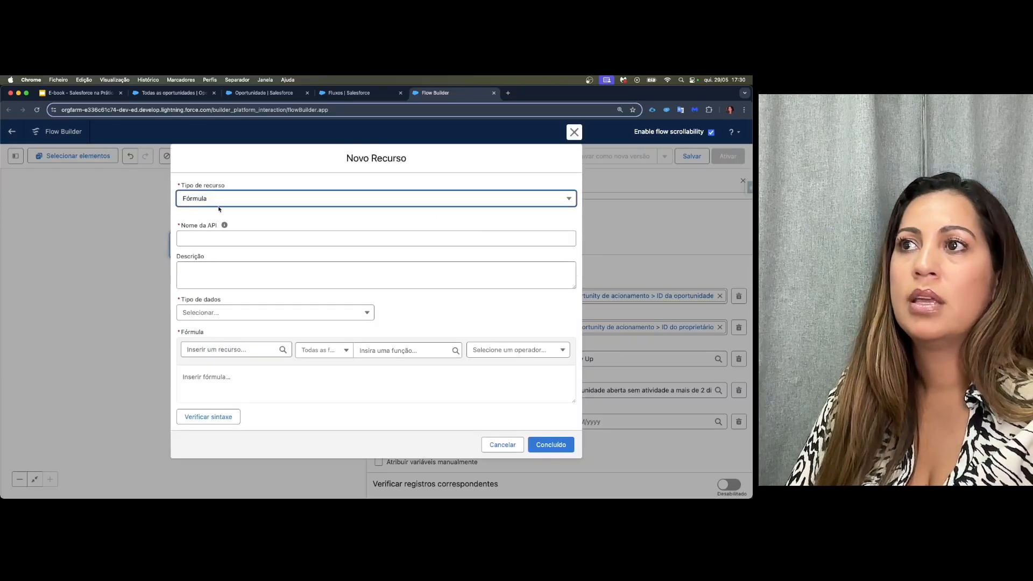
# - Give the new formula resource the API name Hoje and the data type Data
pyautogui.rightClick(205, 239)
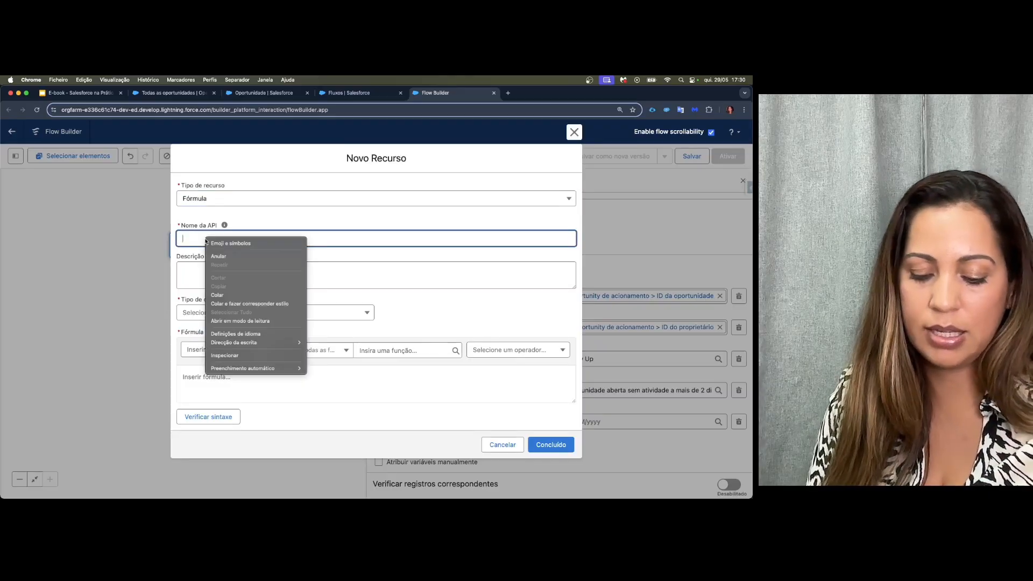
pyautogui.press('i')
pyautogui.click(187, 237)
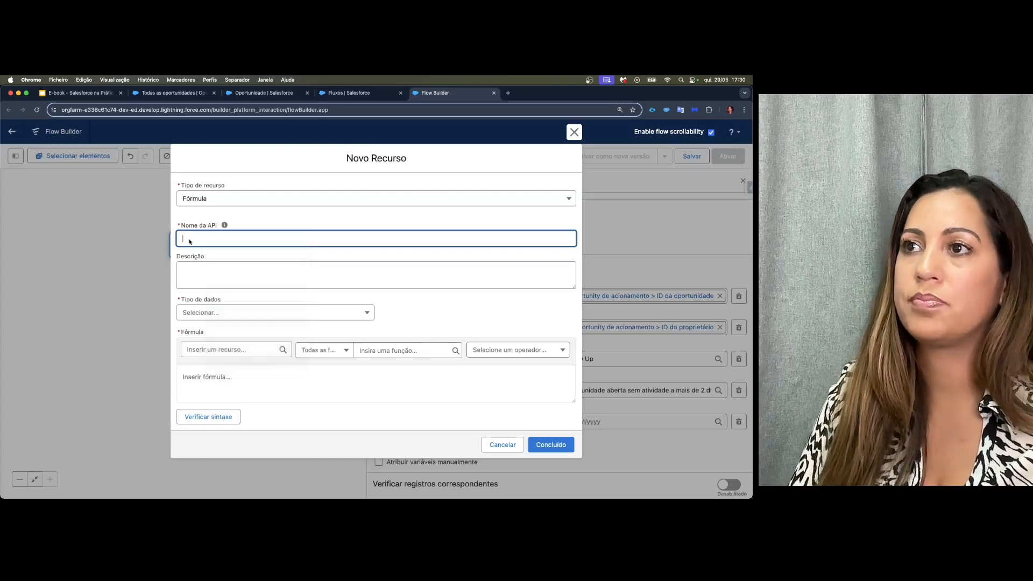
pyautogui.write('Hoje')
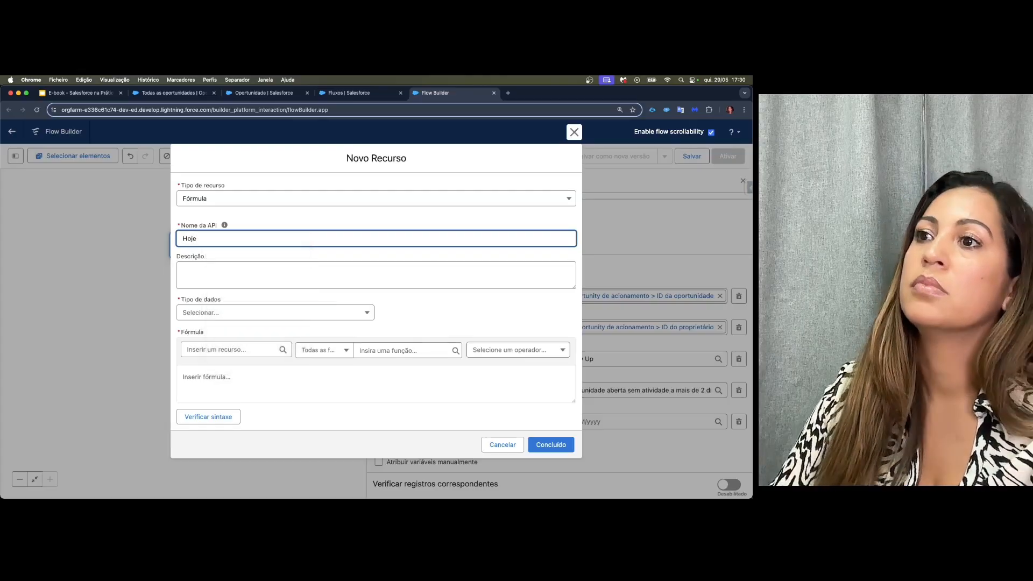
pyautogui.click(219, 310)
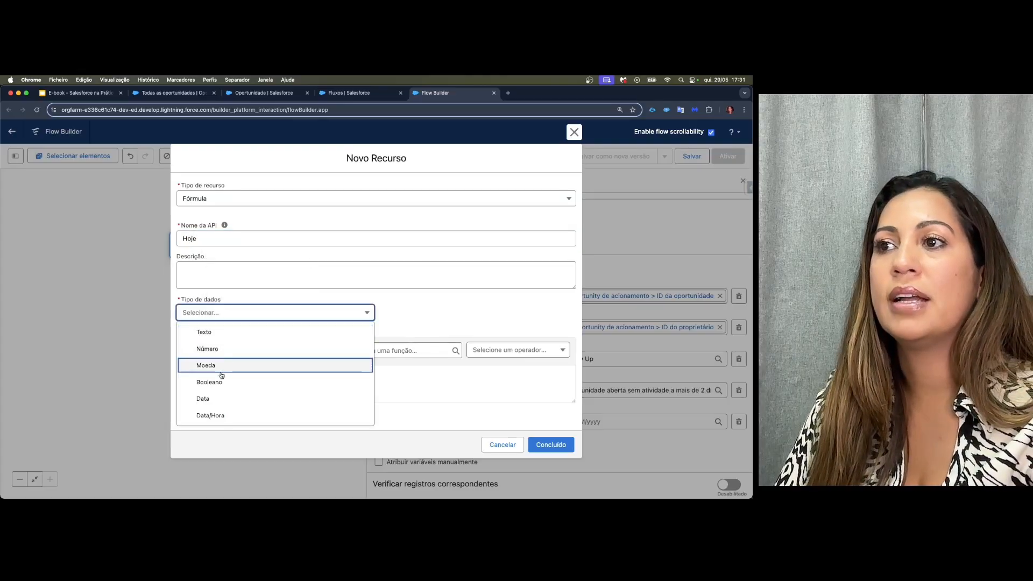
pyautogui.click(208, 401)
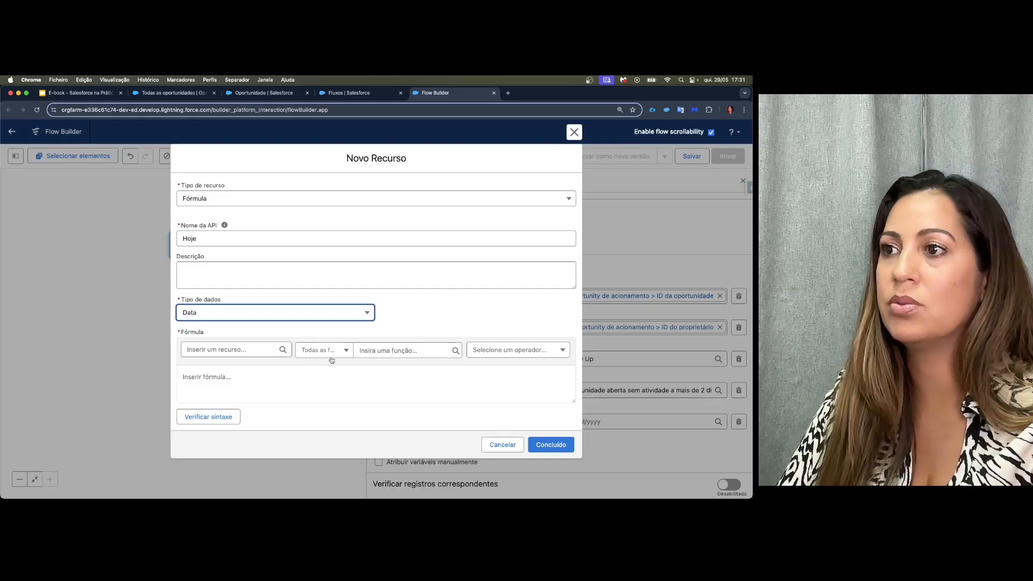
# - Examine the resources, function categories, functions and operators that can be inserted into the formula
pyautogui.click(239, 350)
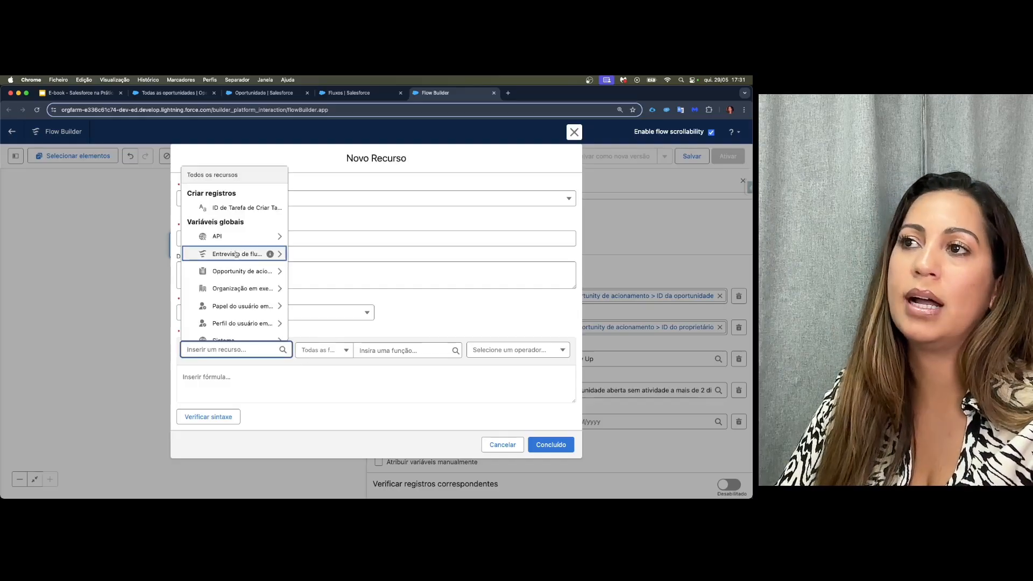
pyautogui.click(315, 351)
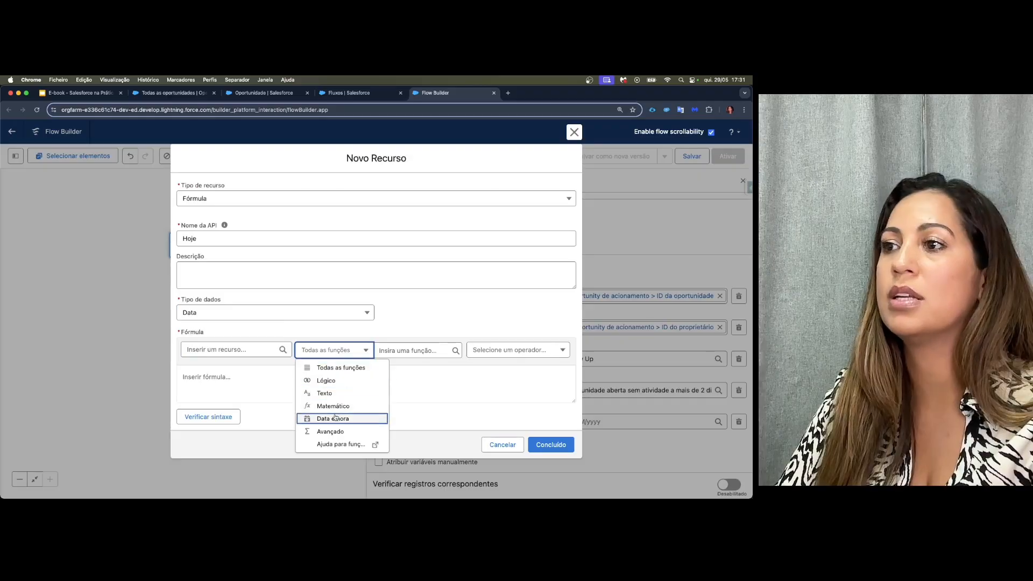
pyautogui.click(409, 350)
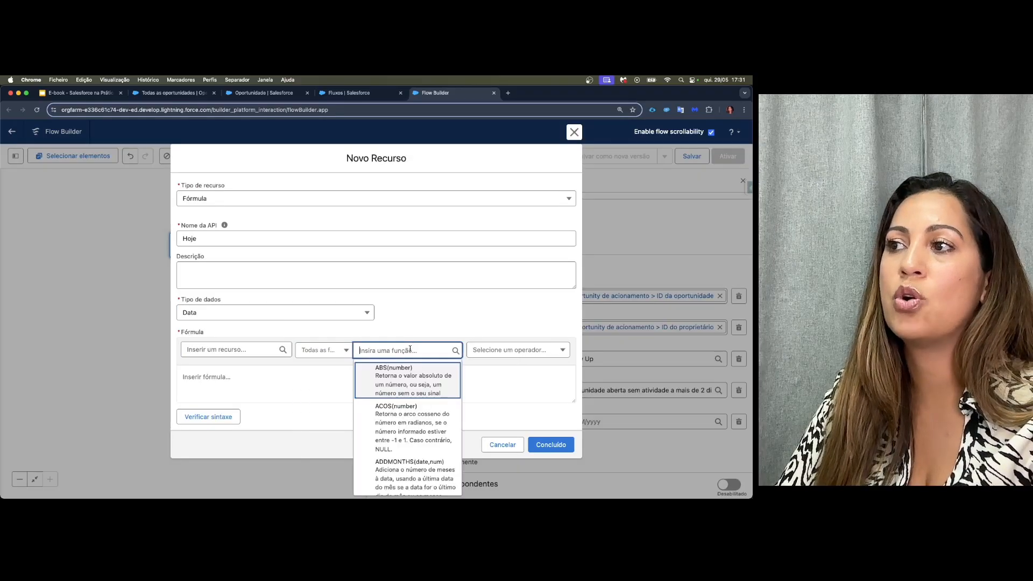
pyautogui.scroll(-1, 410, 391)
pyautogui.scroll(-5, 410, 391)
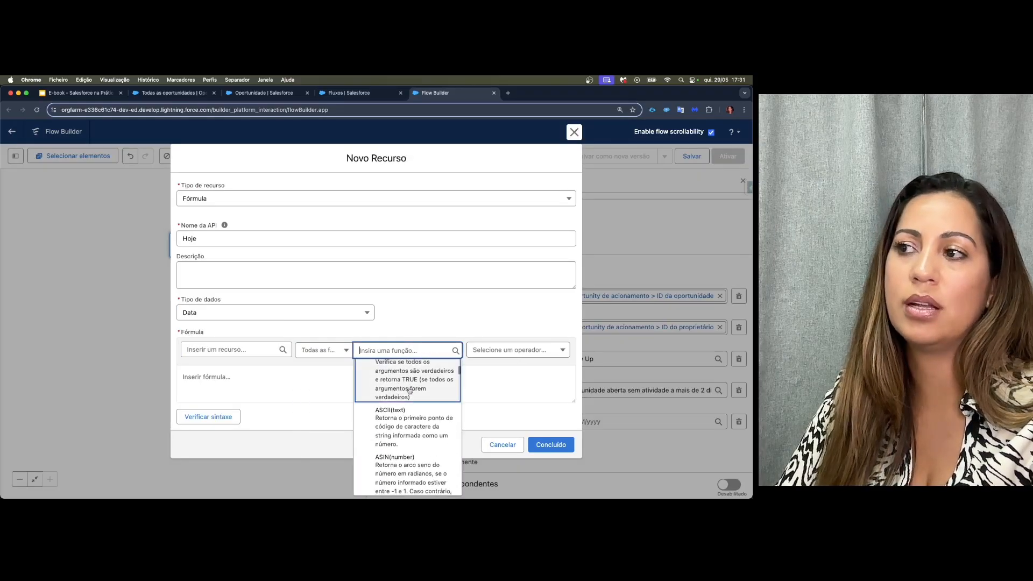
pyautogui.scroll(6, 410, 391)
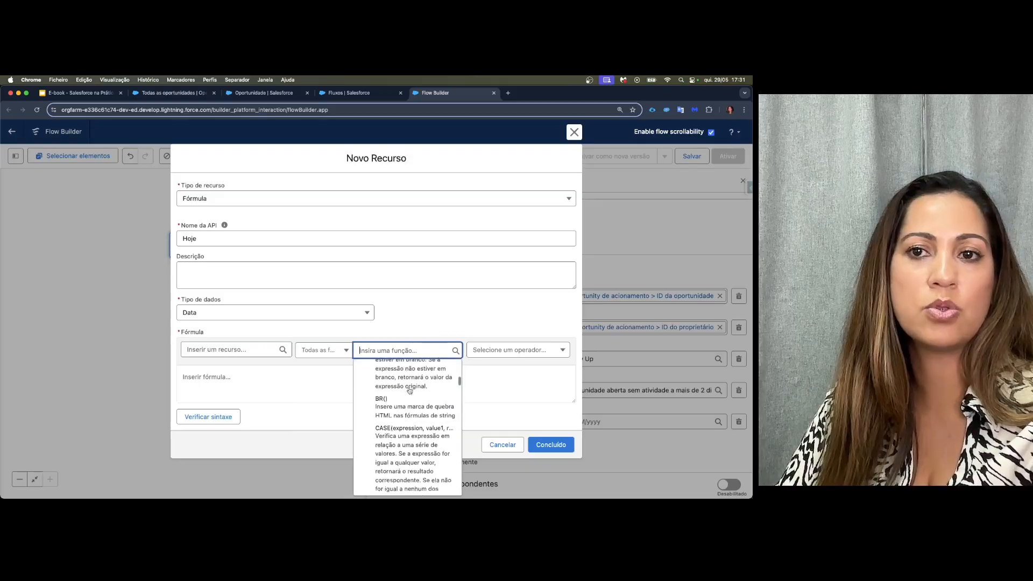
pyautogui.click(509, 351)
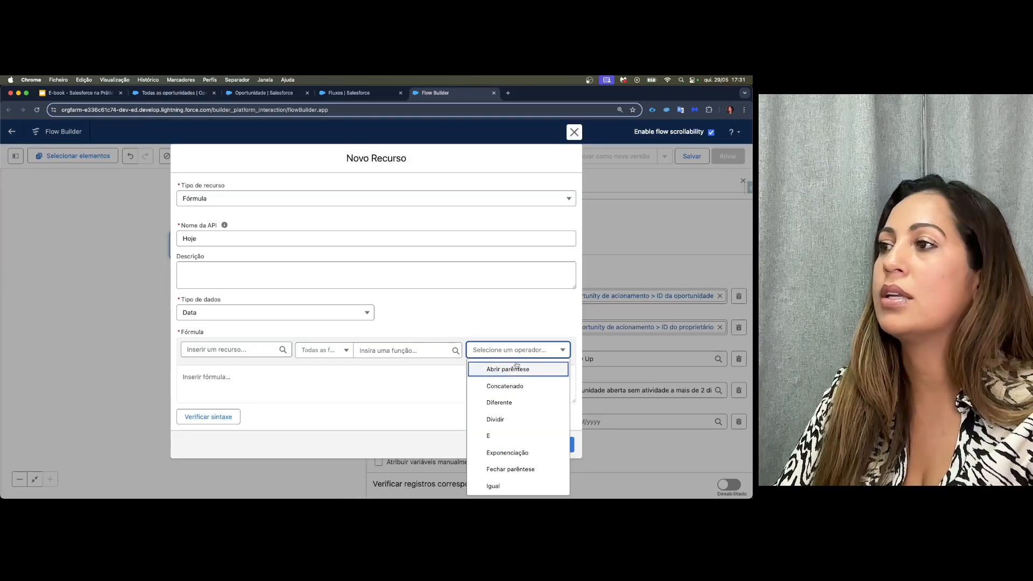
# - Enter TODAY() as the formula of the Hoje resource and look up the TODAY function in the available functions
pyautogui.click(327, 392)
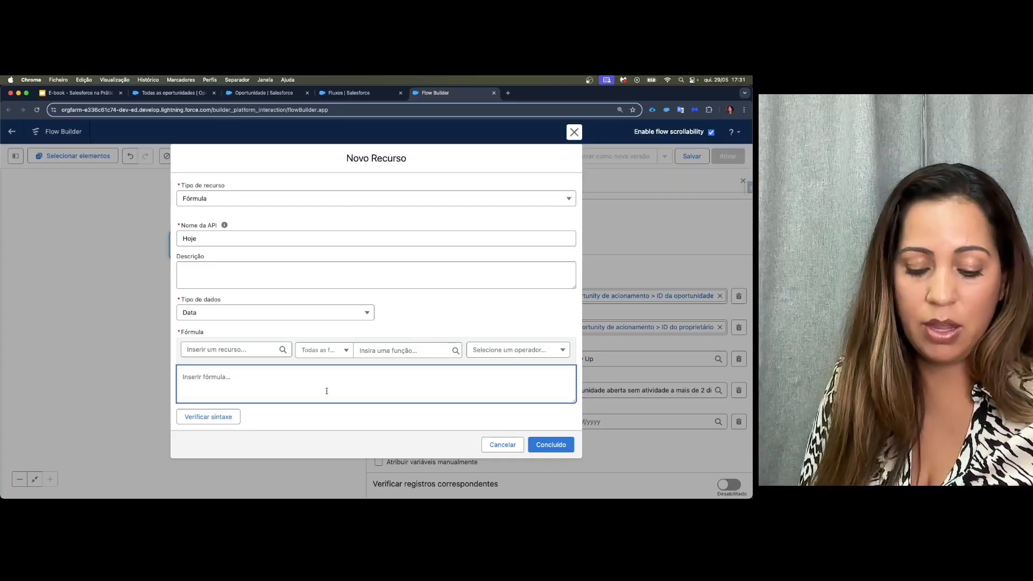
pyautogui.write('TODA')
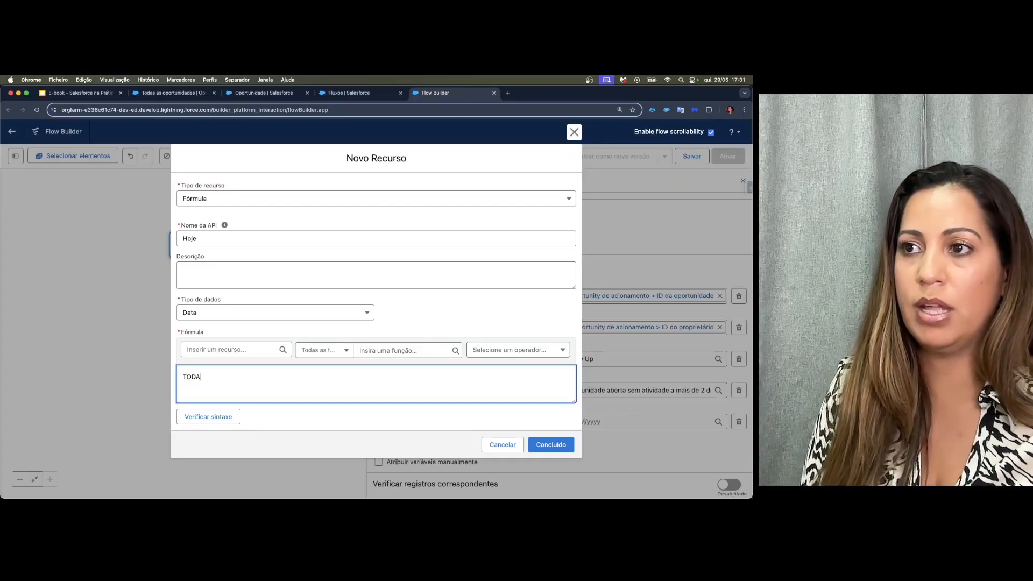
pyautogui.write('Y()')
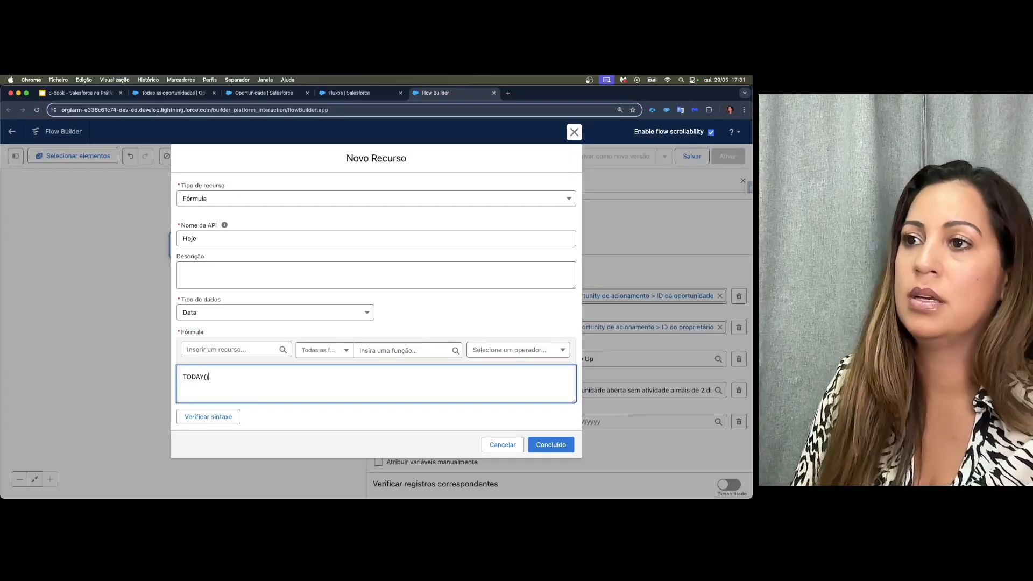
pyautogui.click(383, 352)
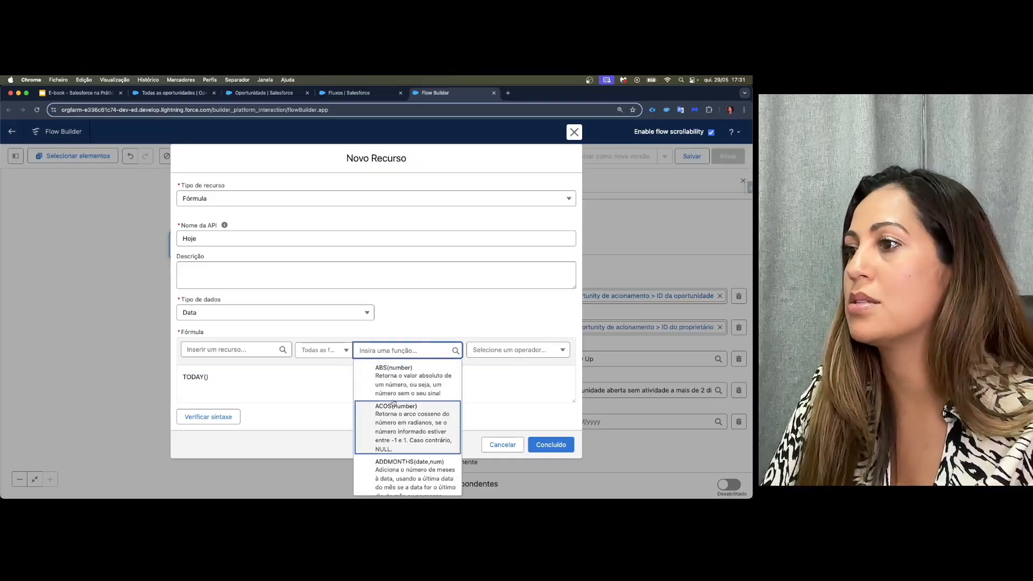
pyautogui.write('tod')
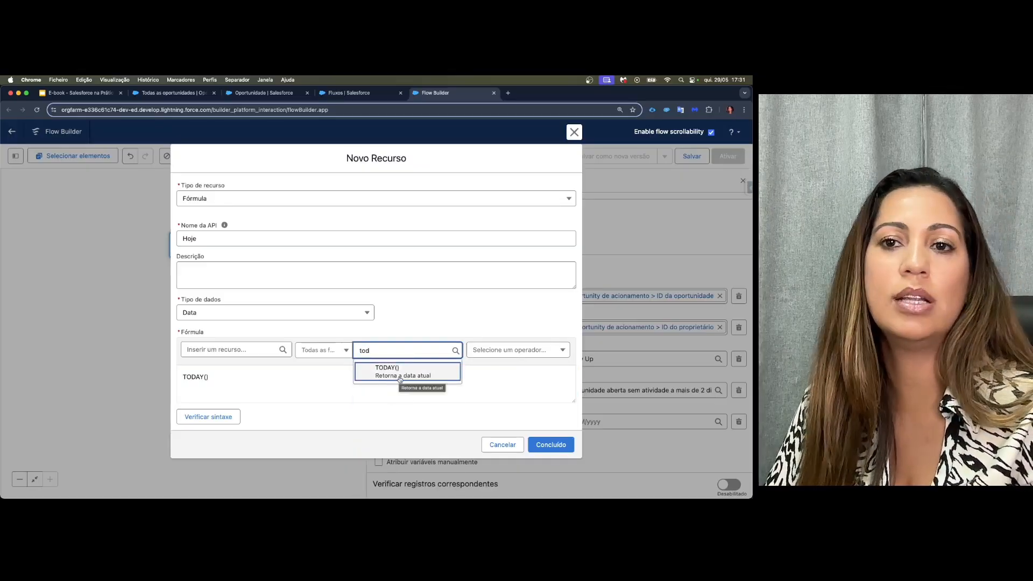
pyautogui.click(249, 389)
# - Check the formula's syntax and finish the Hoje resource as the value of Somente data de vencimento
pyautogui.click(209, 417)
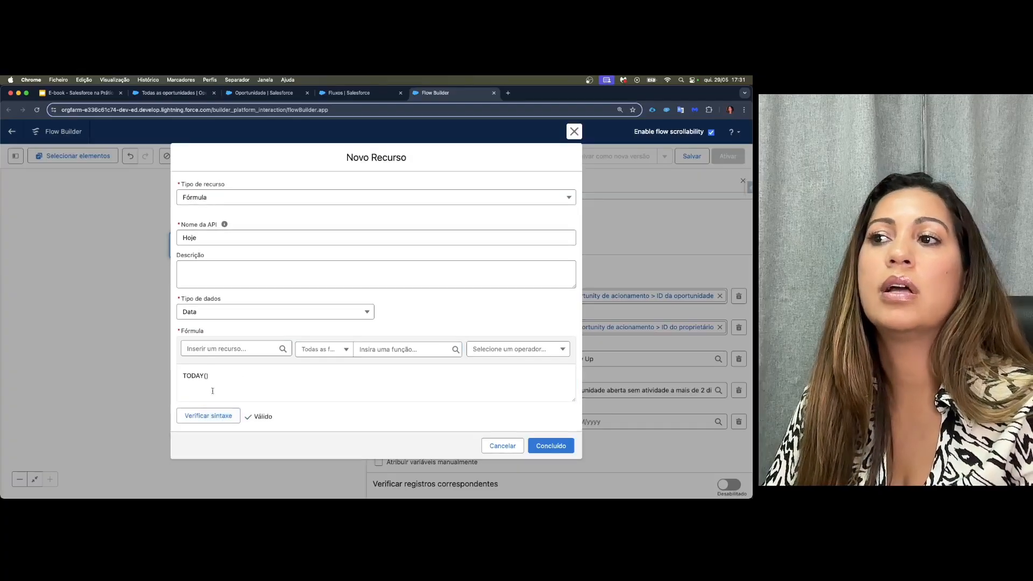
pyautogui.click(548, 446)
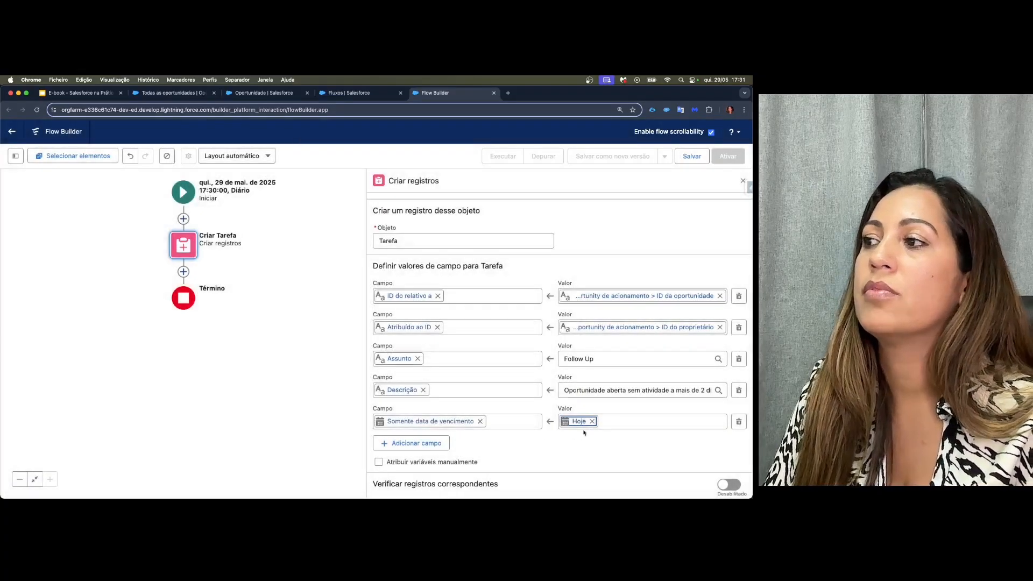
pyautogui.scroll(1, 458, 429)
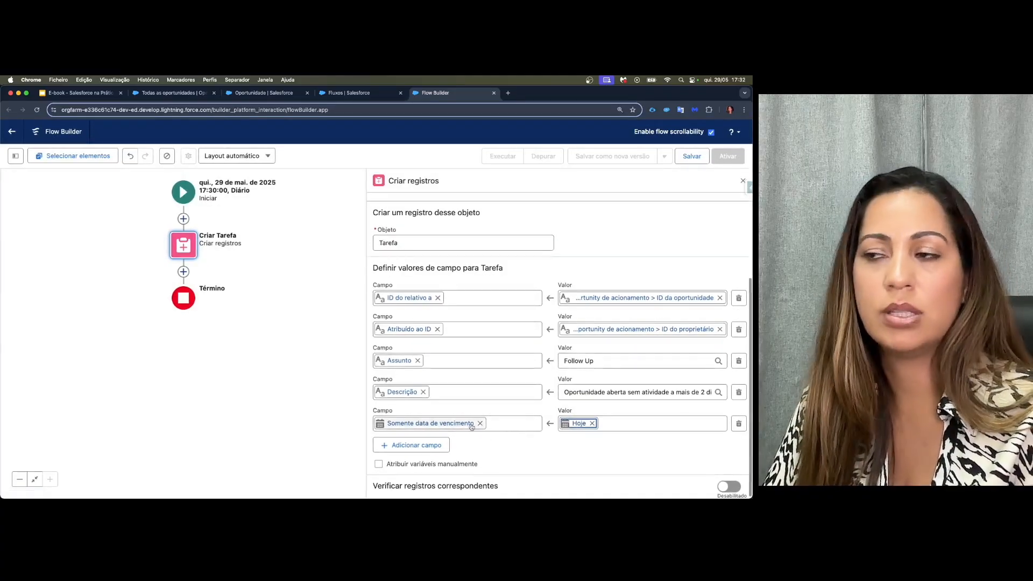
pyautogui.scroll(5, 506, 301)
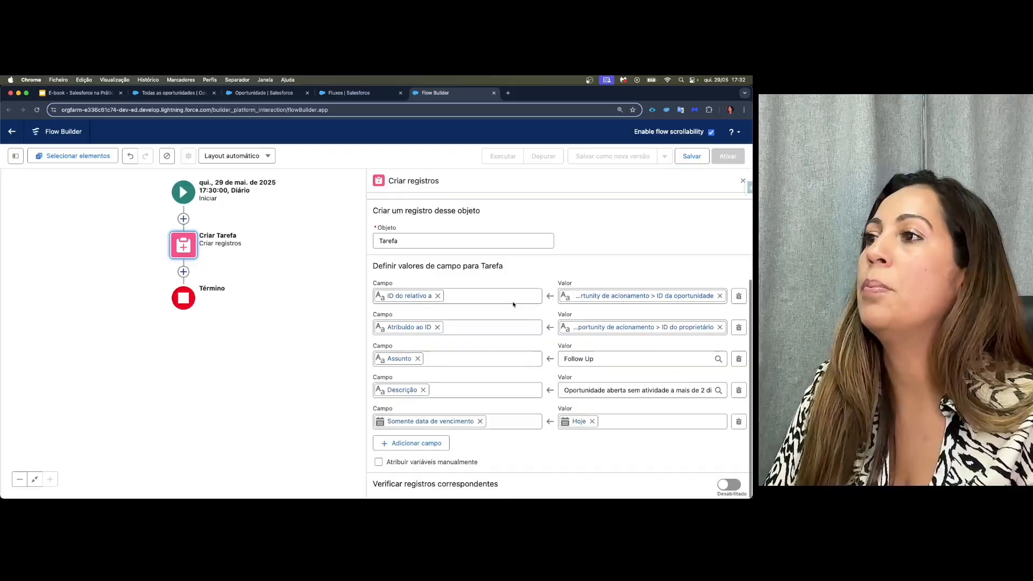
pyautogui.scroll(-3, 496, 296)
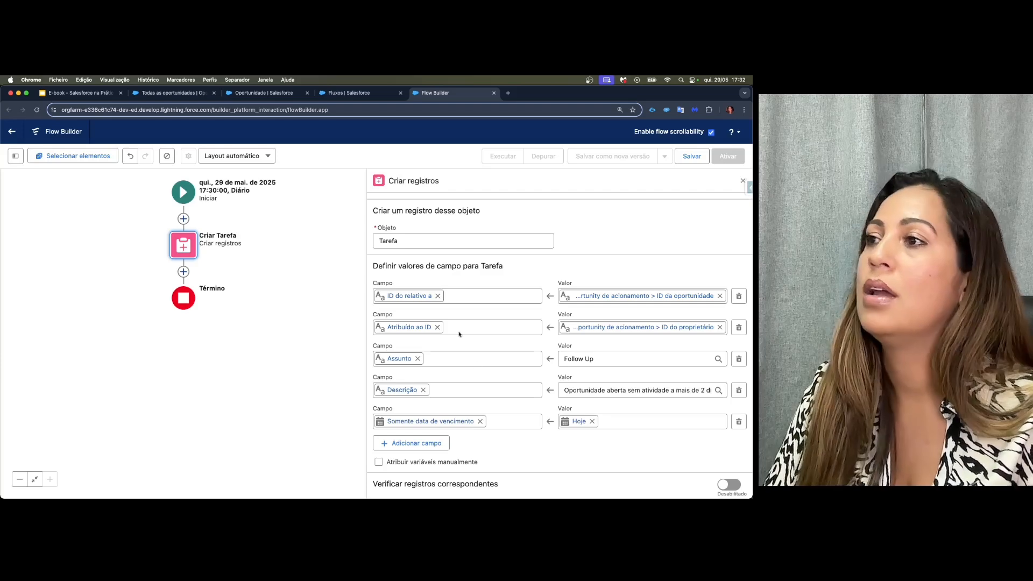
pyautogui.click(743, 179)
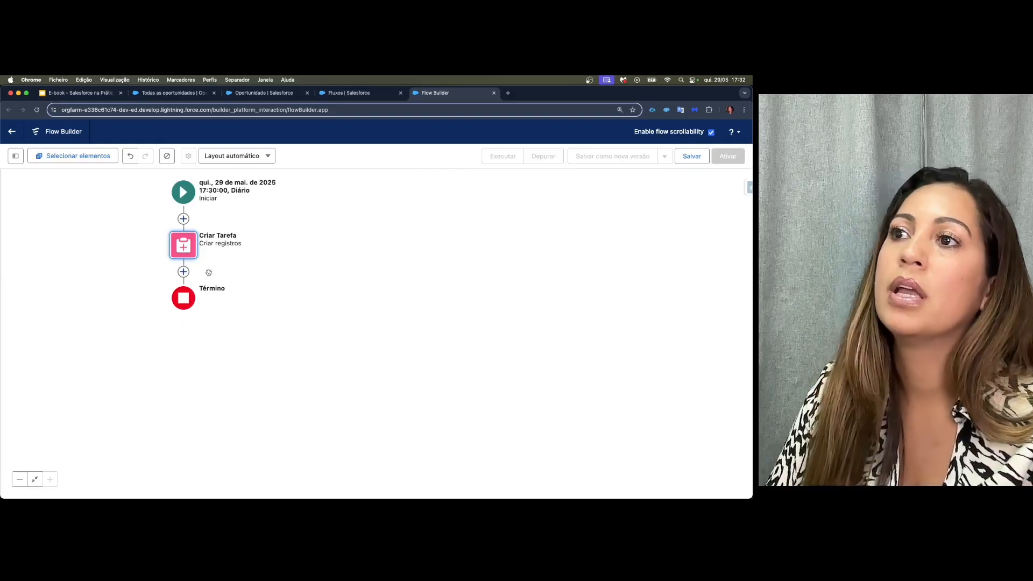
# - Add an Atualizar registros element after Criar Tarefa with the label "Atualizar Data Envio"
pyautogui.click(183, 272)
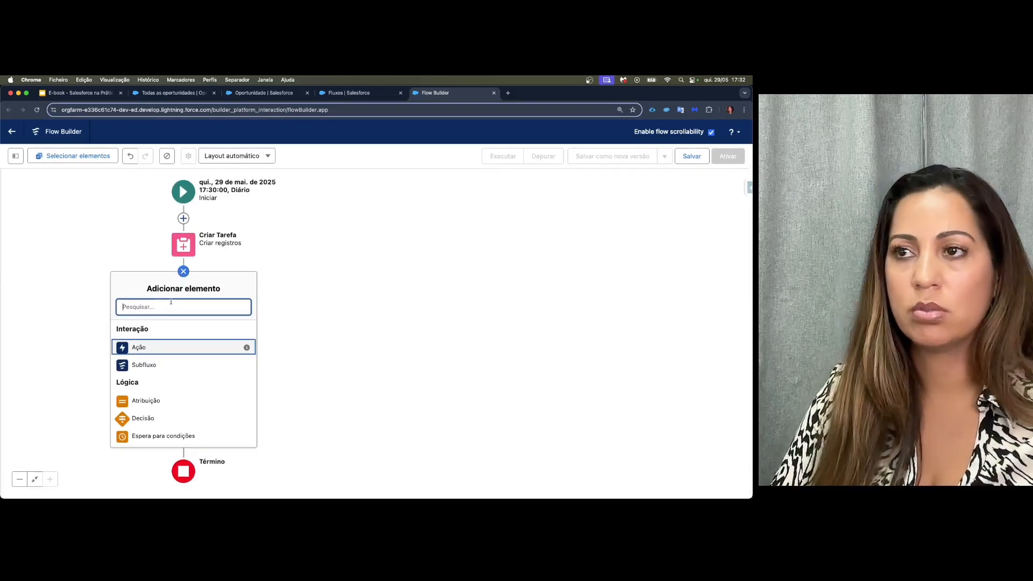
pyautogui.write('atua')
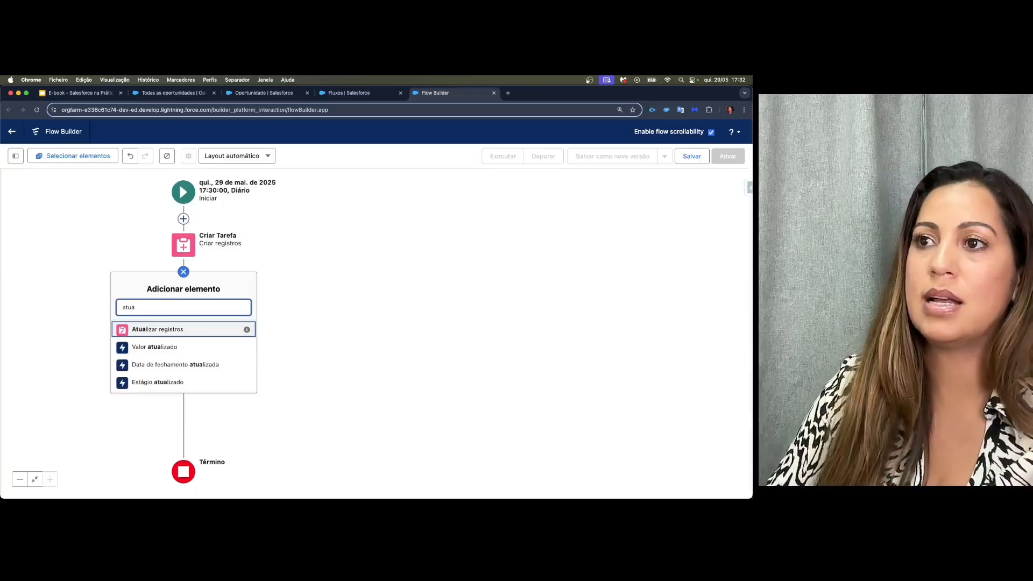
pyautogui.click(180, 333)
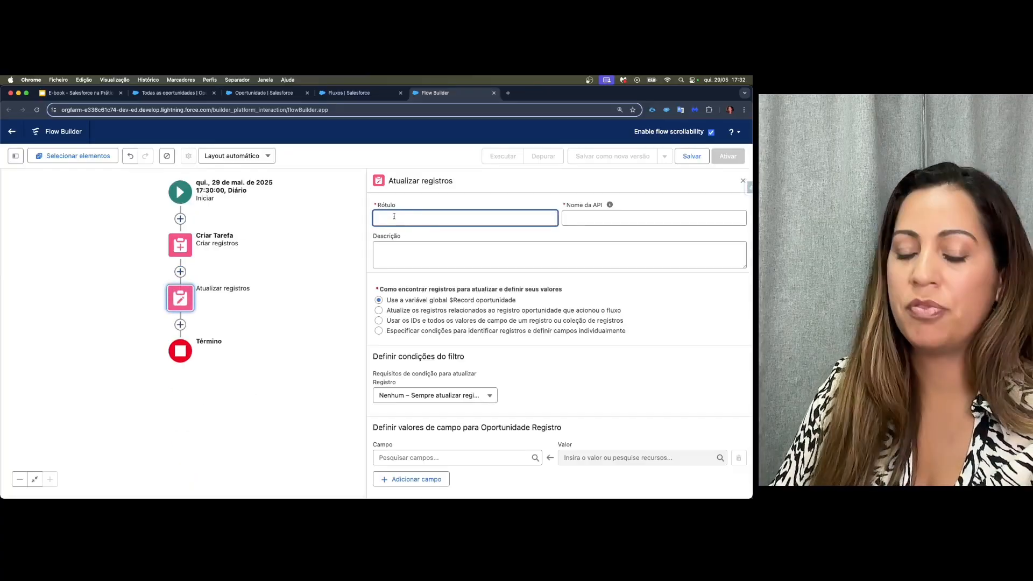
pyautogui.write('Atualizar ')
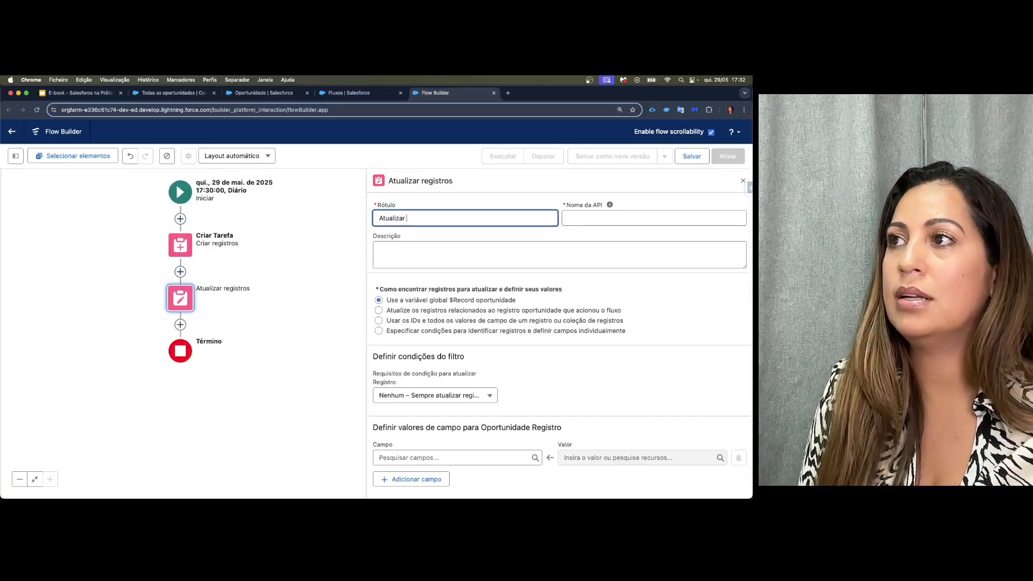
pyautogui.write('Data Envio')
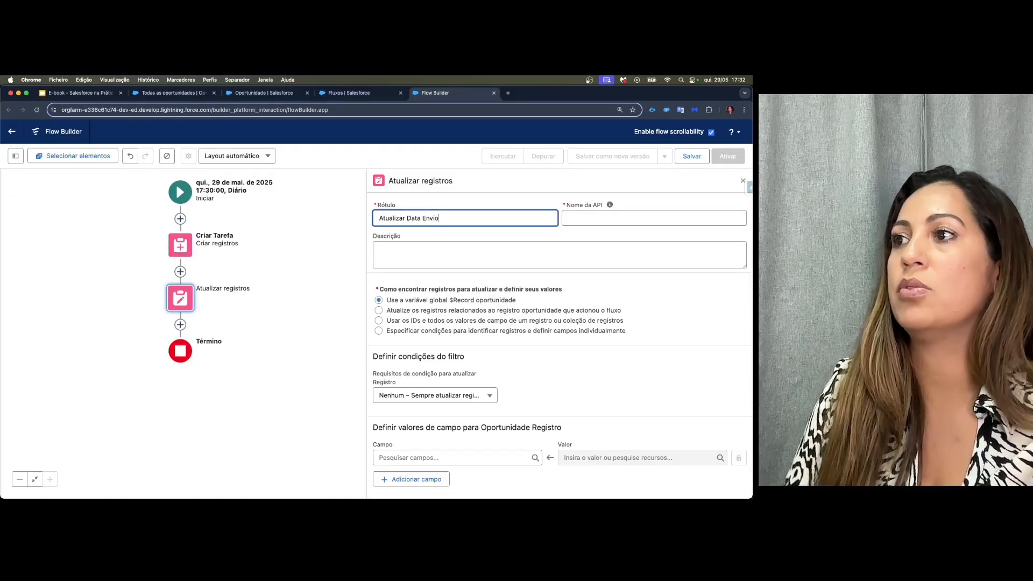
pyautogui.moveTo(389, 303); pyautogui.dragTo(513, 305)
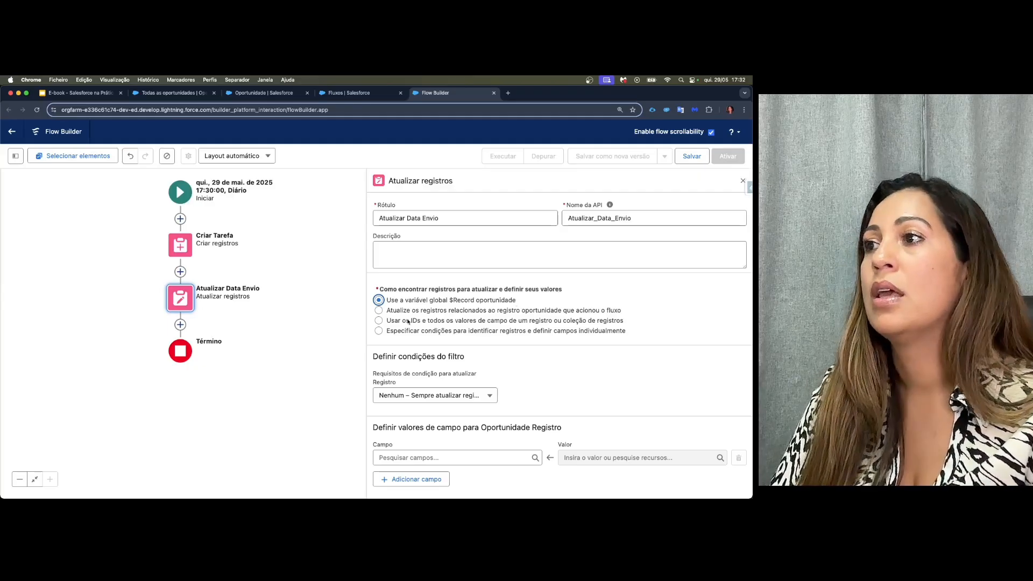
pyautogui.click(380, 311)
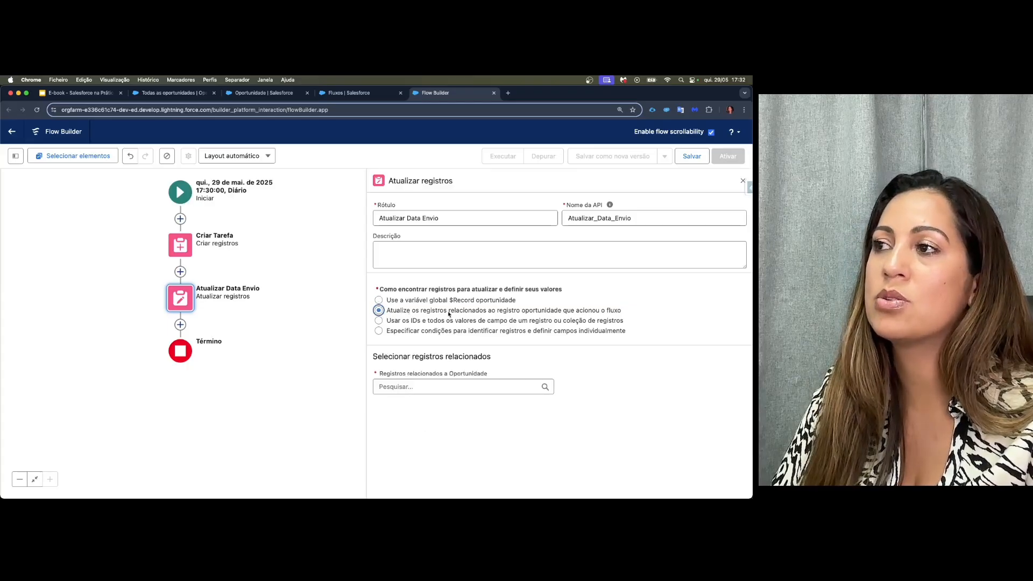
pyautogui.moveTo(449, 312); pyautogui.dragTo(526, 312)
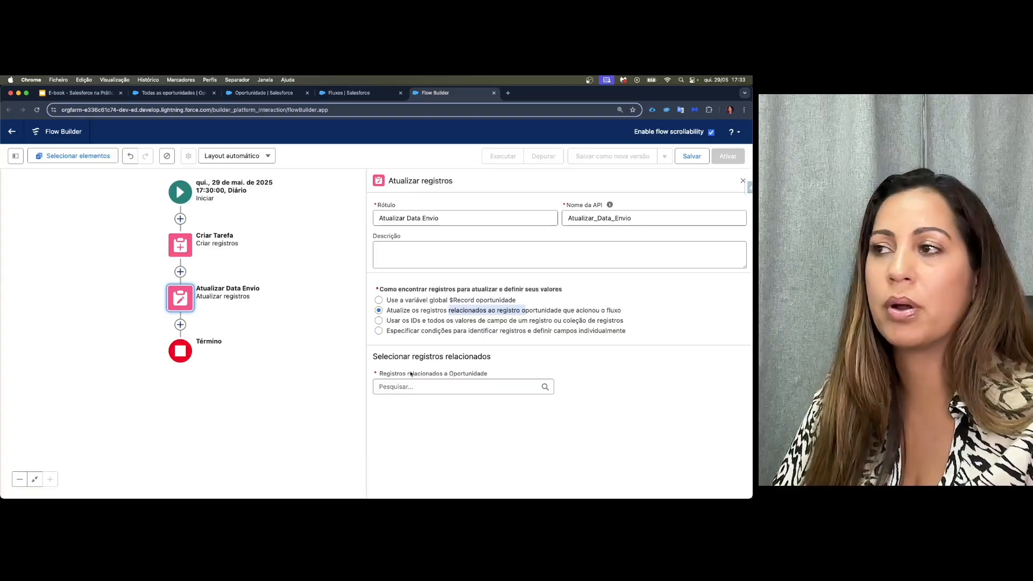
pyautogui.click(377, 301)
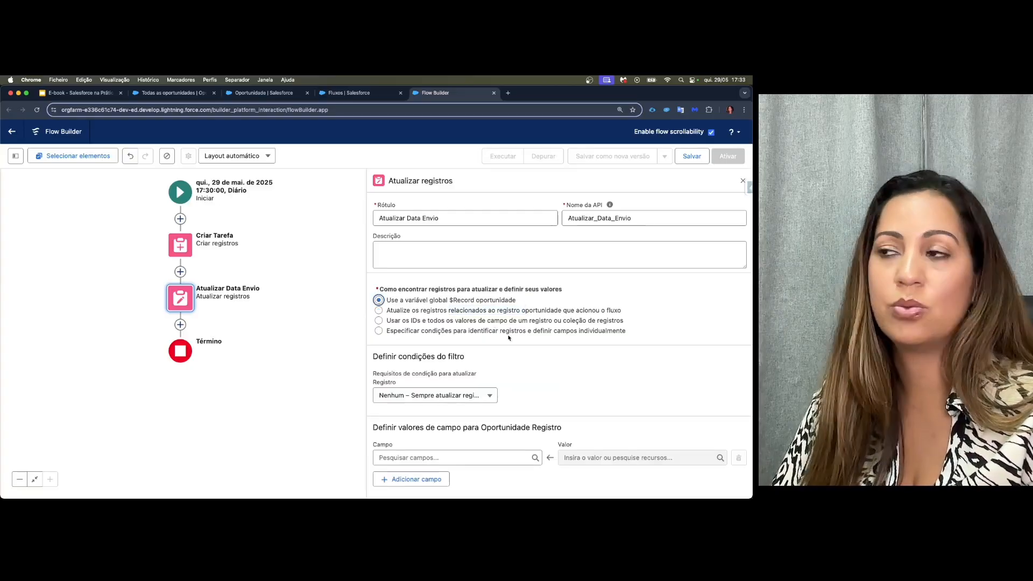
# - Set the field DataEnvioAlertaFollow_Up__c of the triggering opportunity to the Hoje formula in Atualizar Data Envio
pyautogui.click(448, 459)
pyautogui.write('data')
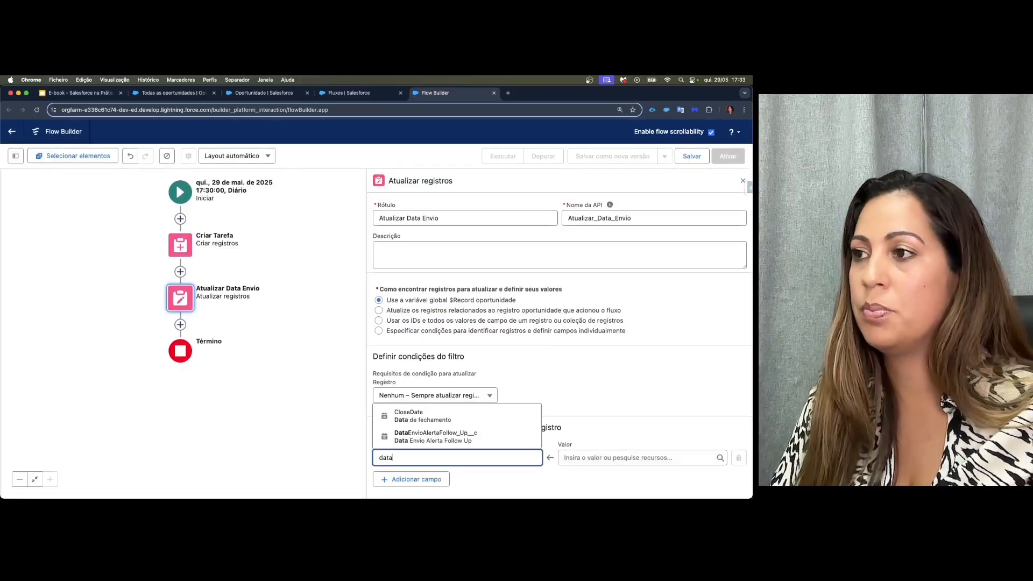
pyautogui.click(438, 437)
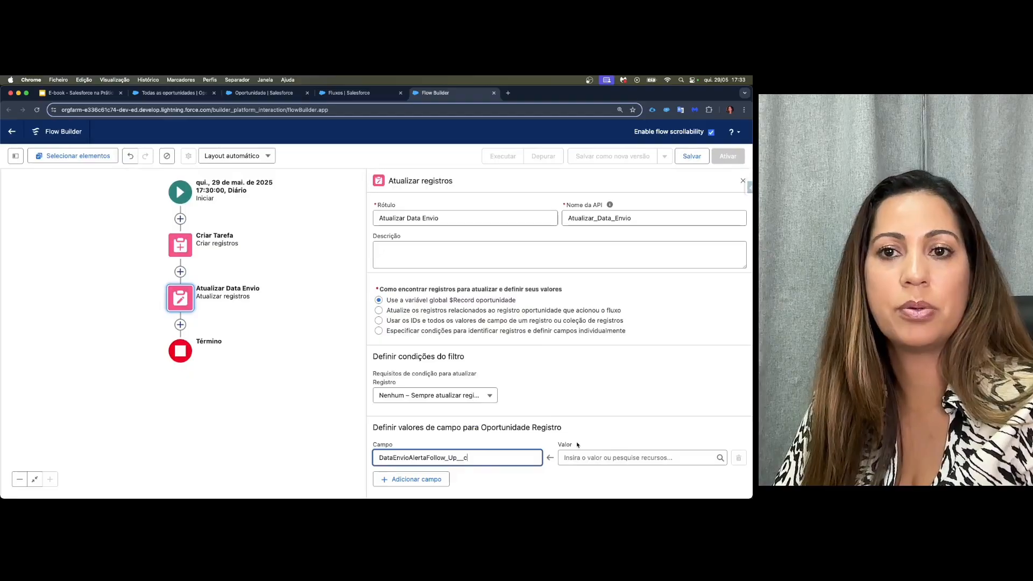
pyautogui.click(589, 458)
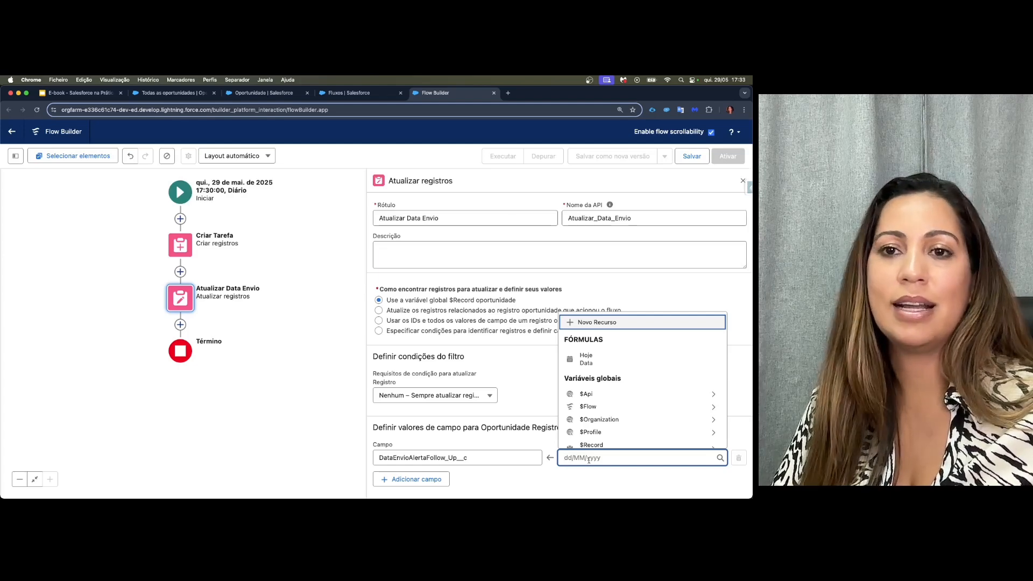
pyautogui.click(605, 360)
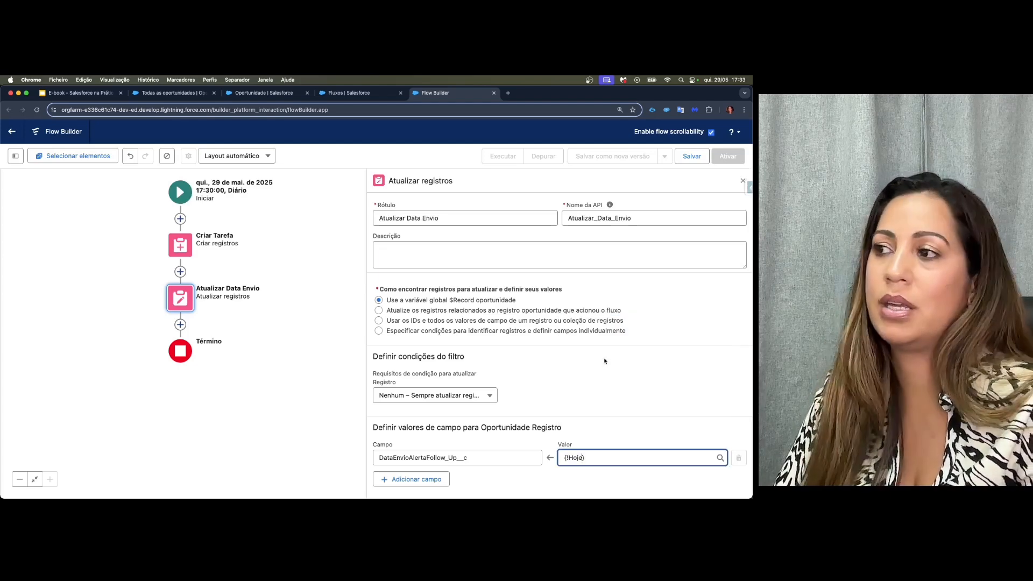
pyautogui.click(743, 181)
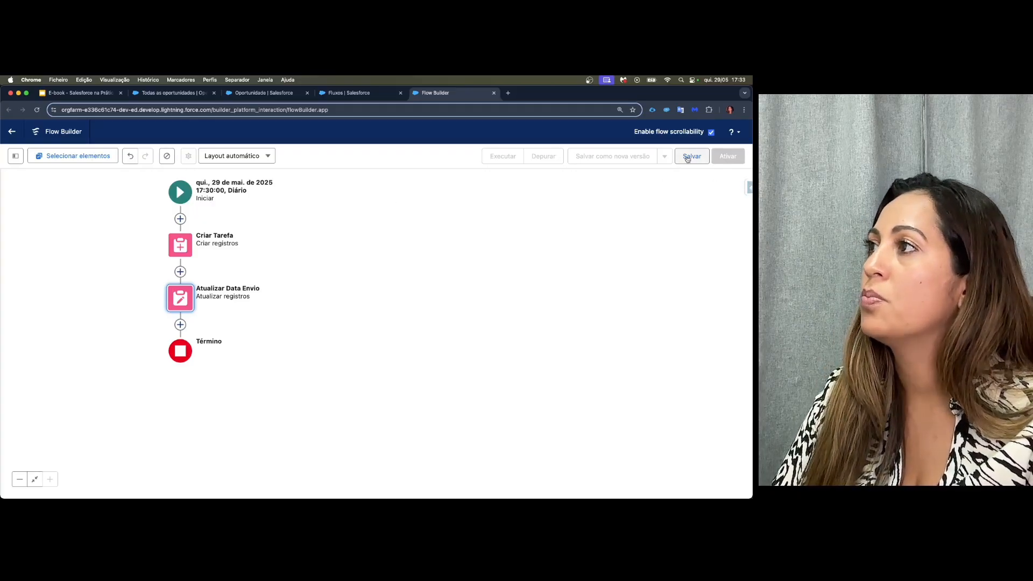
# - Start saving the flow and enter "Criar Tarefa de Follow Up" as its label
pyautogui.click(687, 157)
pyautogui.click(304, 269)
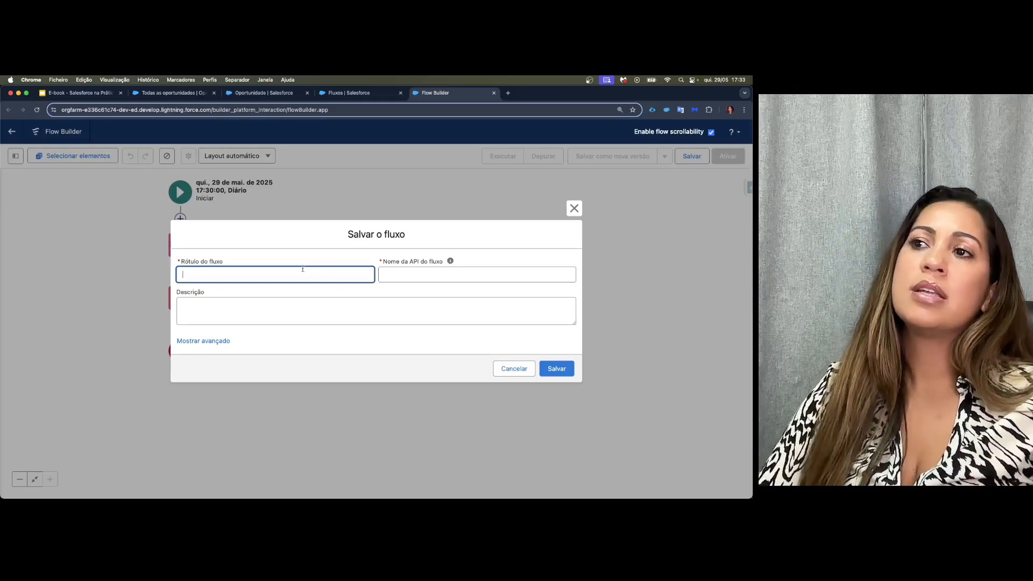
pyautogui.click(191, 307)
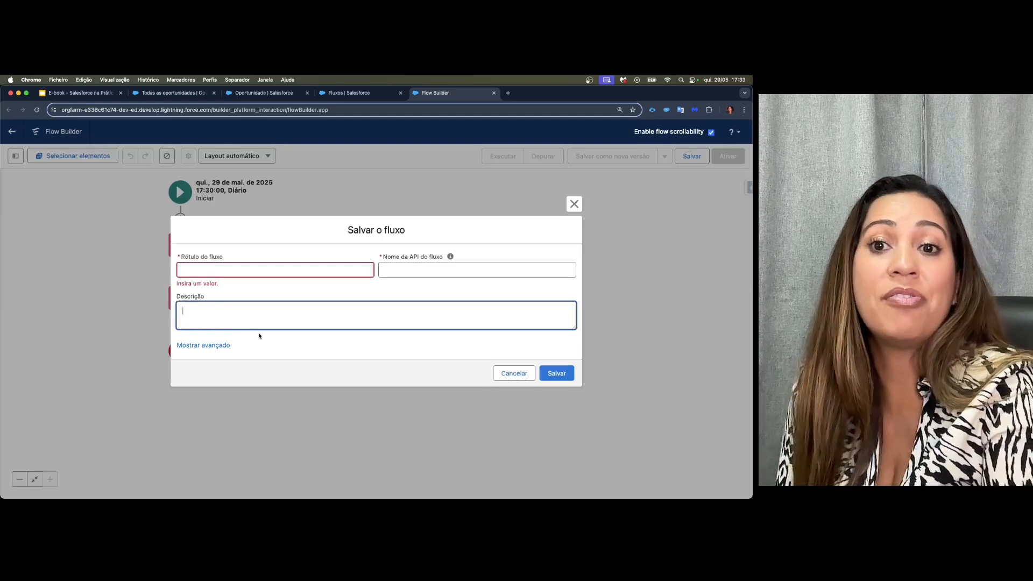
pyautogui.click(222, 268)
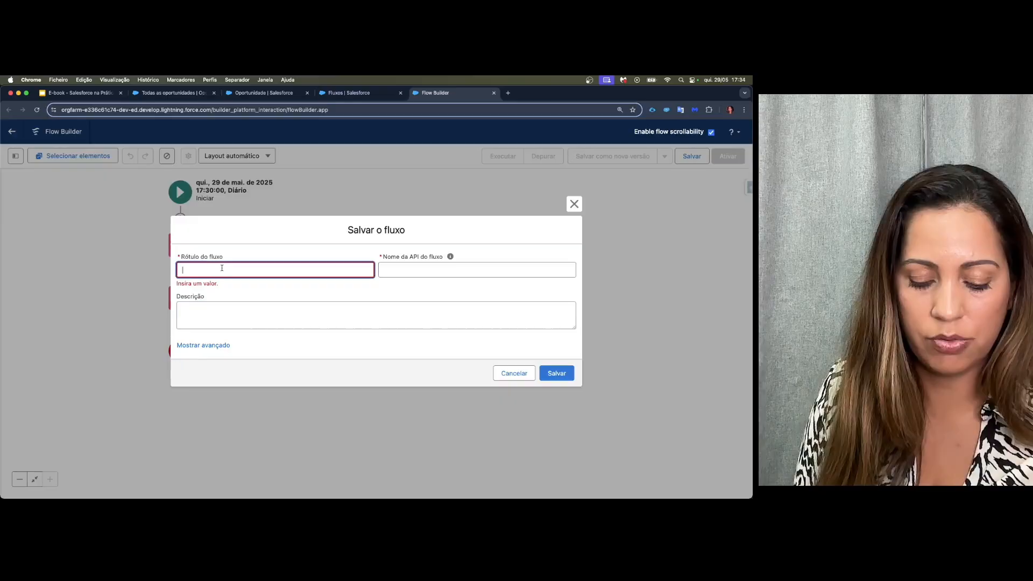
pyautogui.write('Enviar')
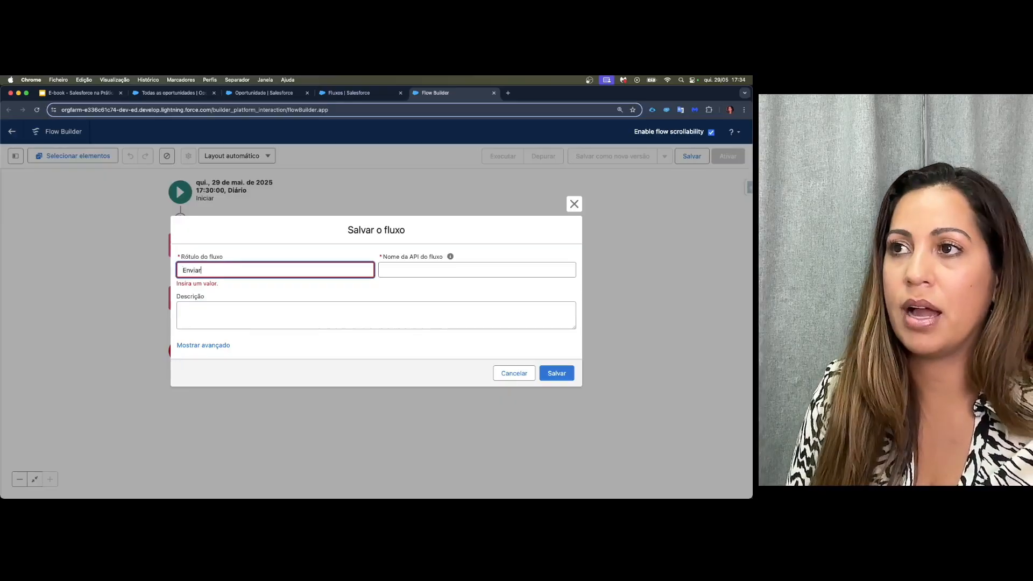
pyautogui.press('BackSpace')
pyautogui.press('BackSpace')
pyautogui.press('BackSpace')
pyautogui.press('BackSpace')
pyautogui.press('BackSpace')
pyautogui.press('BackSpace')
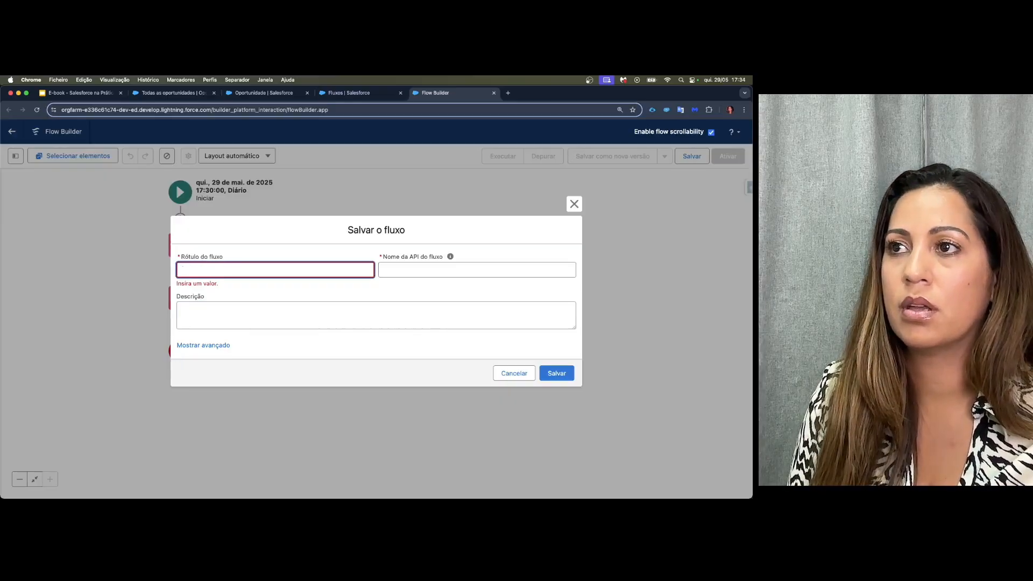
pyautogui.write('Criar Tar')
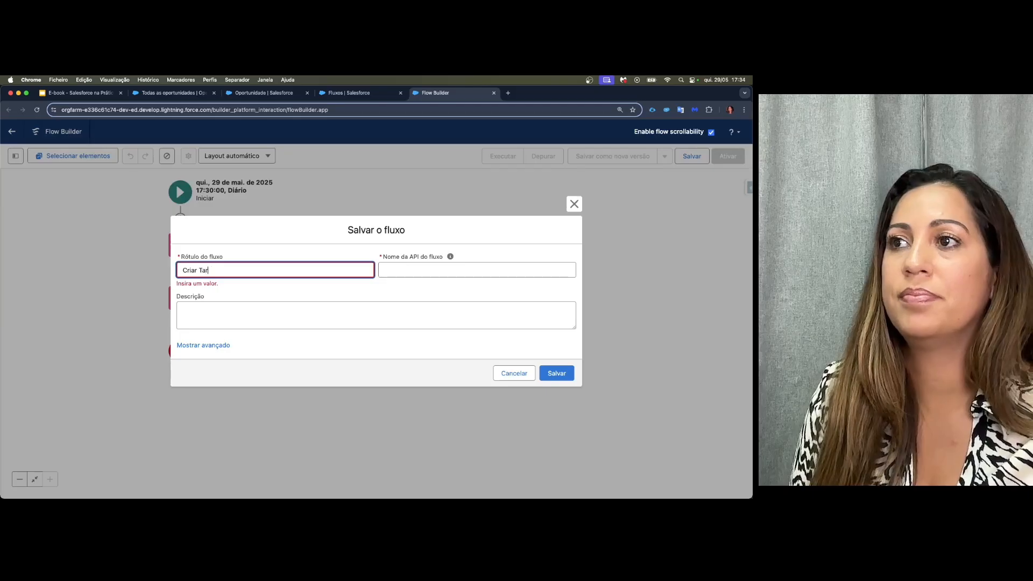
pyautogui.write('efa de Fow')
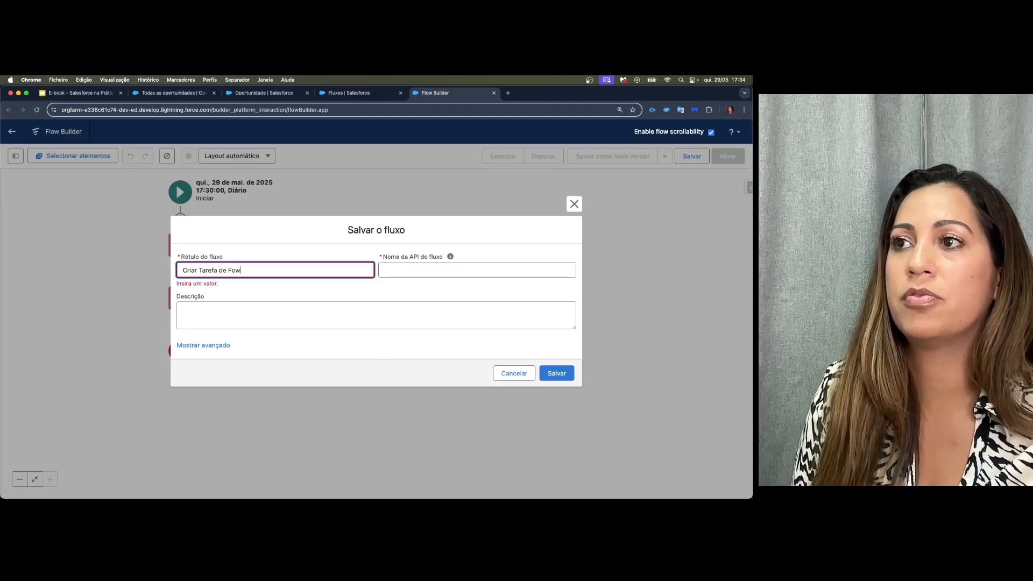
pyautogui.press('BackSpace')
pyautogui.write('llow ')
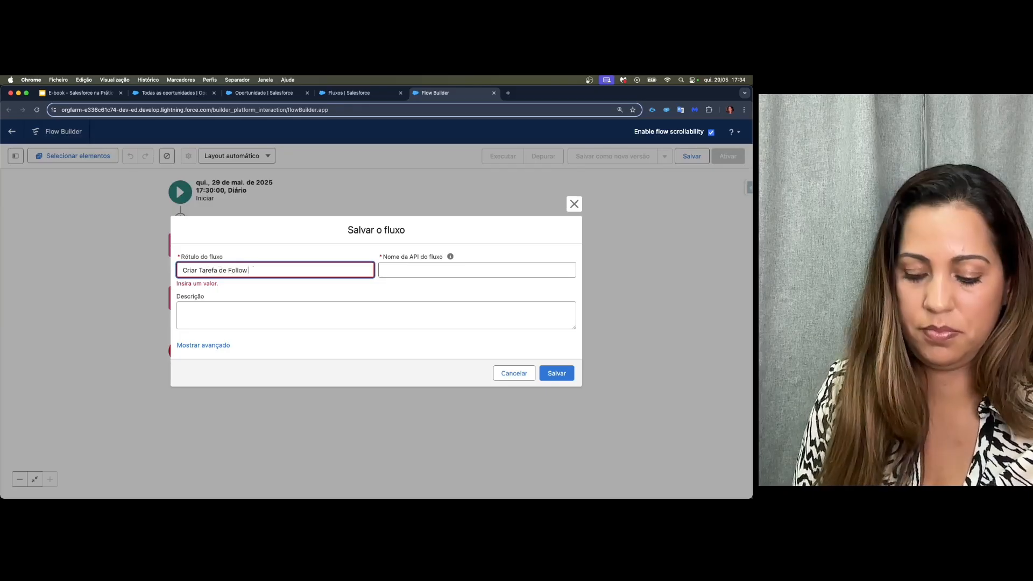
pyautogui.write('Up')
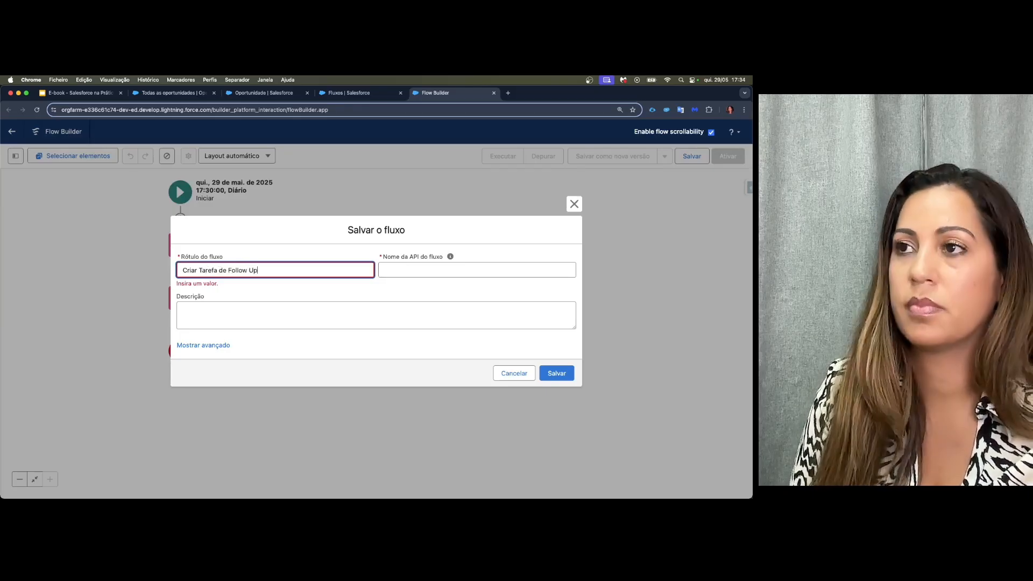
# - Prefix the flow label with "Oportunidade:" so it reads "Oportunidade: Criar Tarefa de Follow Up"
pyautogui.click(183, 271)
pyautogui.write('oportuni')
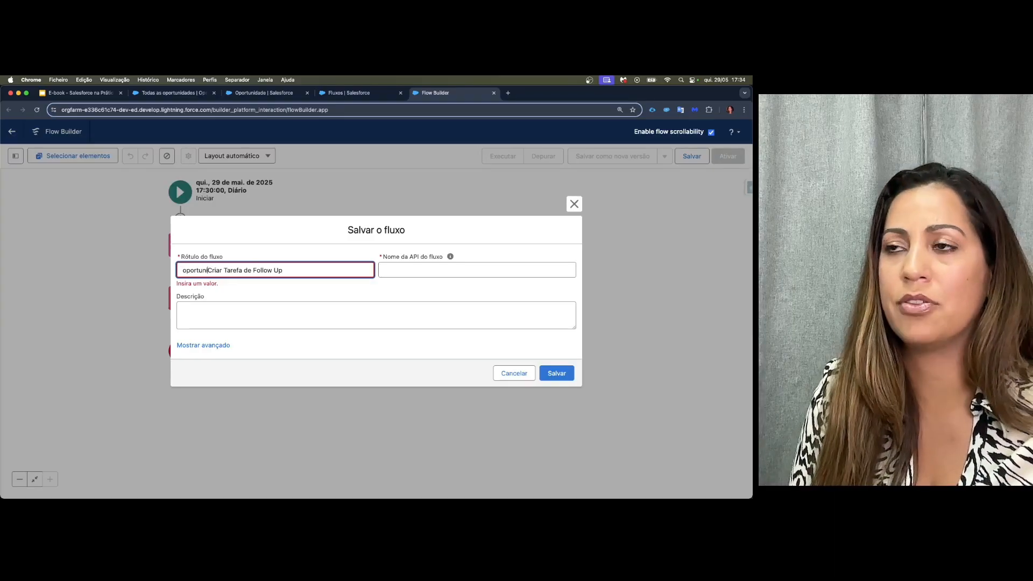
pyautogui.press('BackSpace')
pyautogui.press('BackSpace')
pyautogui.press('BackSpace')
pyautogui.press('BackSpace')
pyautogui.press('BackSpace')
pyautogui.press('BackSpace')
pyautogui.press('BackSpace')
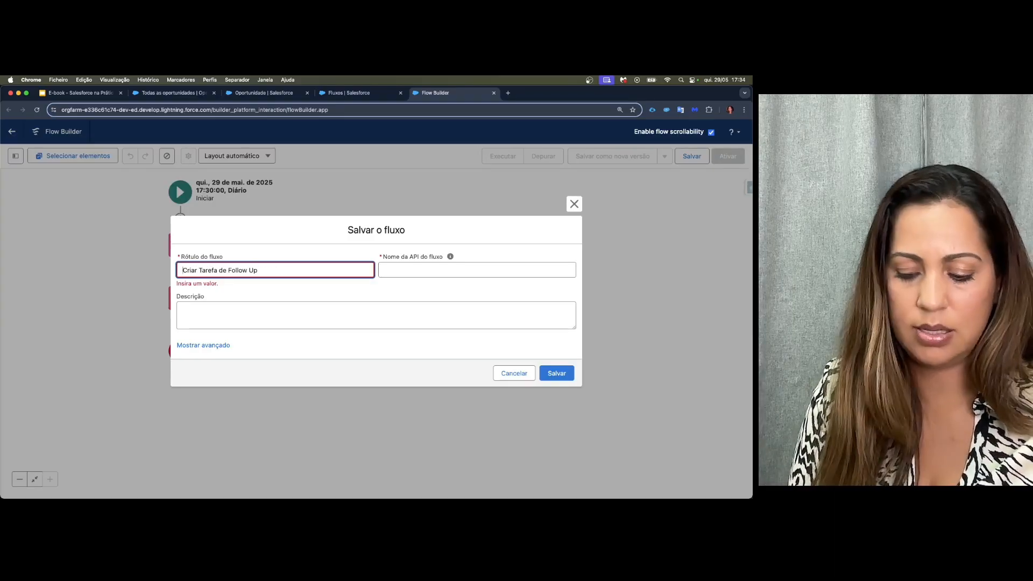
pyautogui.write('Oport')
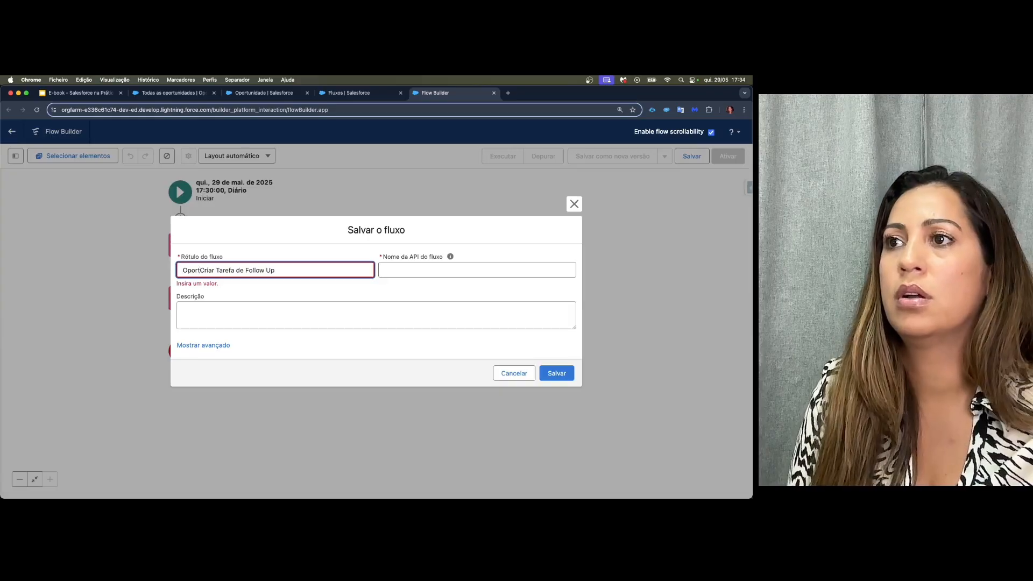
pyautogui.write('unidade')
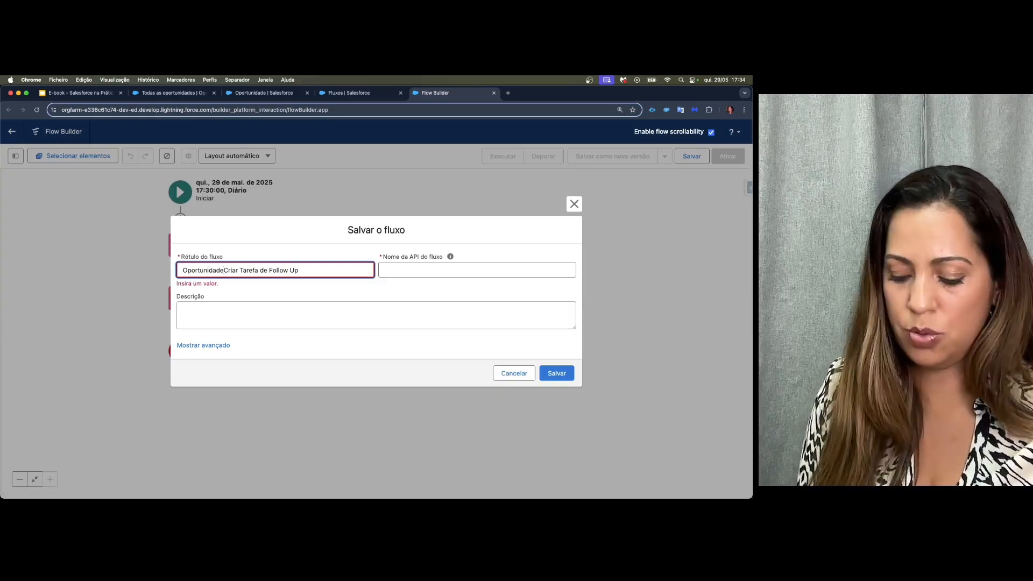
pyautogui.write(':')
# - Begin the flow's description with "Enviar tarefa para o proprietário da oportunidade a cada 2 dias, sempre"
pyautogui.click(199, 315)
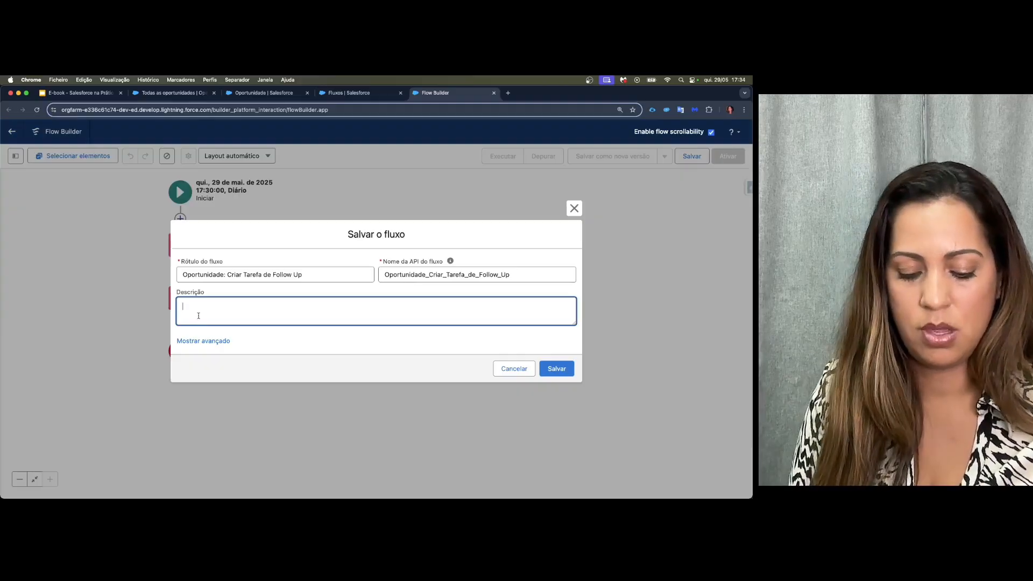
pyautogui.write('Enviar tarefa')
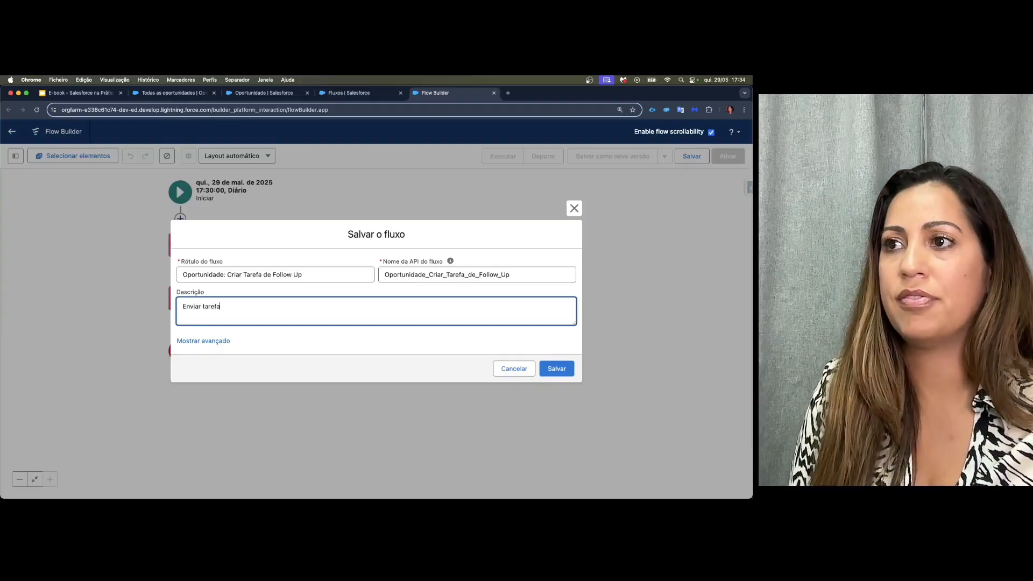
pyautogui.write(' para o prop')
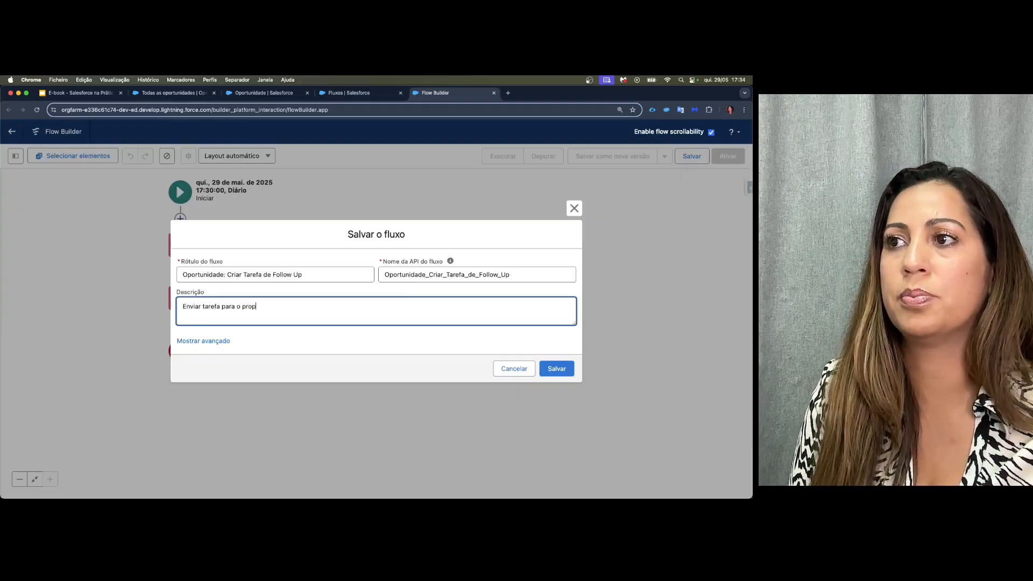
pyautogui.write('rietário d')
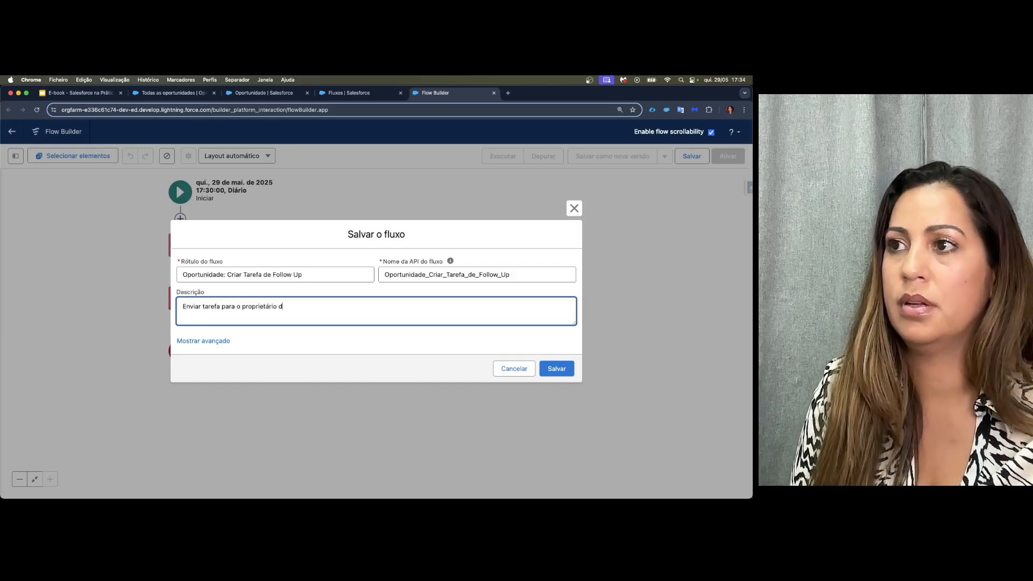
pyautogui.write('a oportunidade')
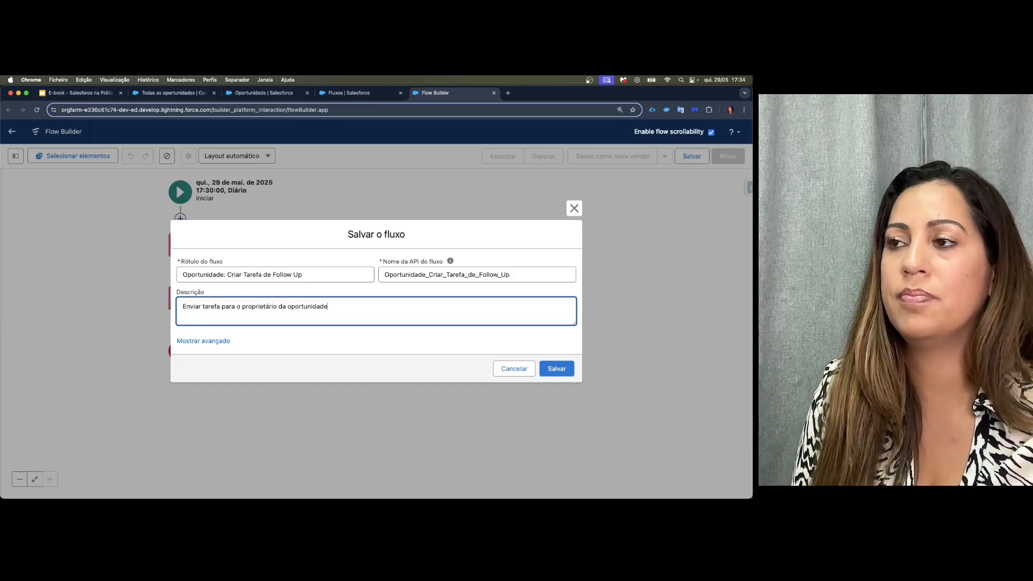
pyautogui.write(' a cada')
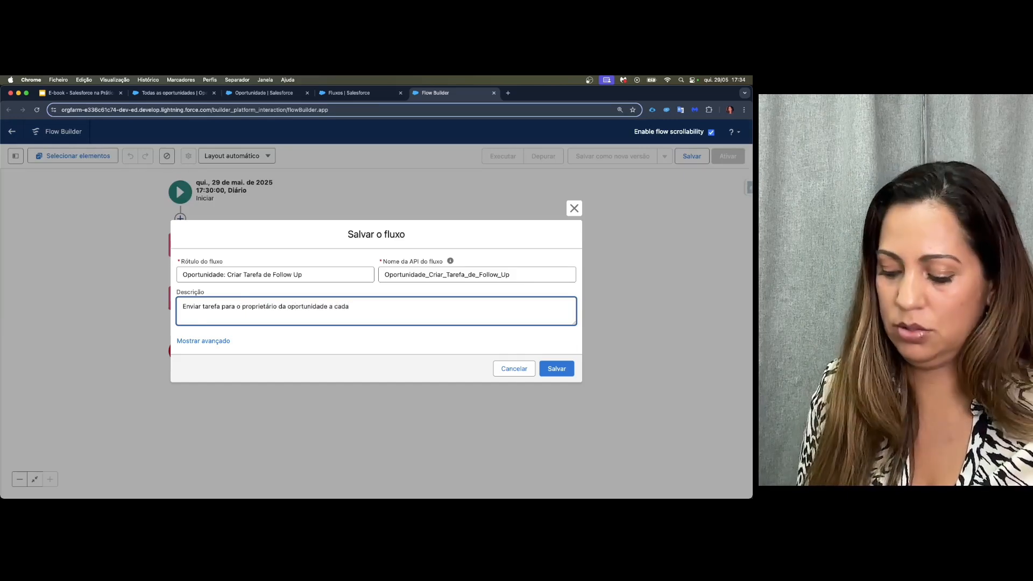
pyautogui.write(' 2 dias, sempre ')
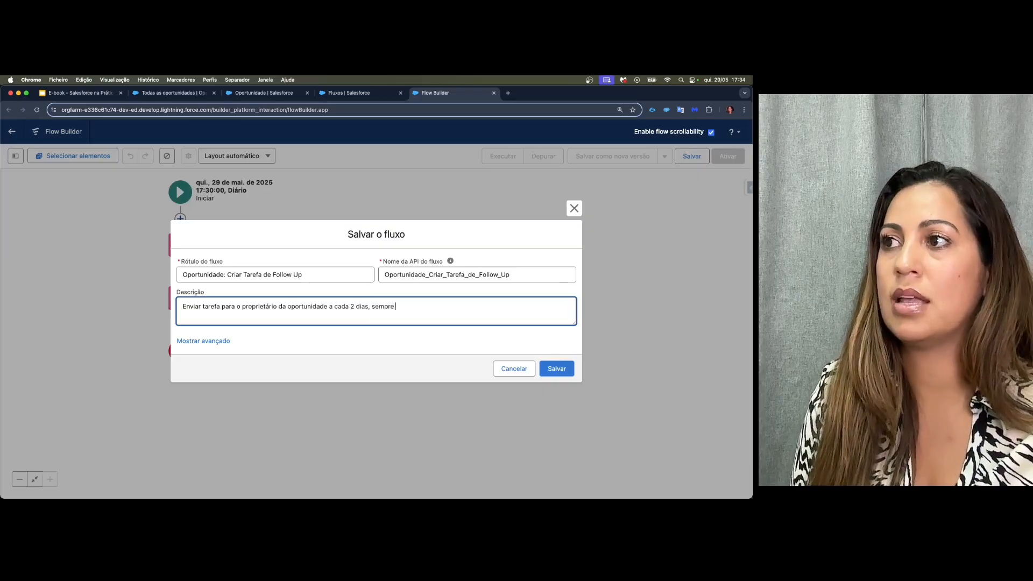
# - Complete the description with "que a oportunidade estiver aberta e não tiver nenhuma atividade ou alteração no registro a mais de 2 dias." and save the flow
pyautogui.write('que a oportuni')
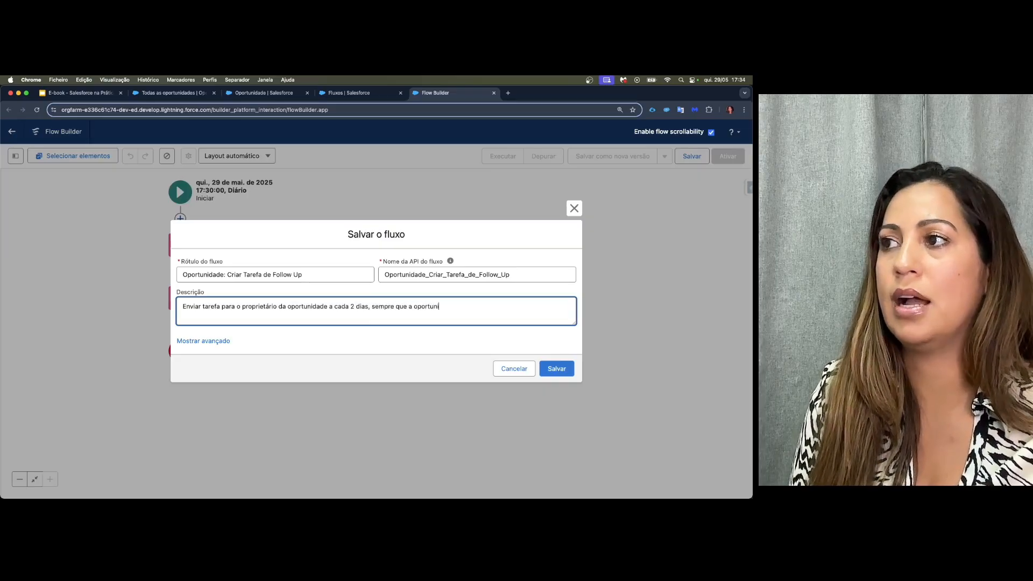
pyautogui.write('dade estiver aber')
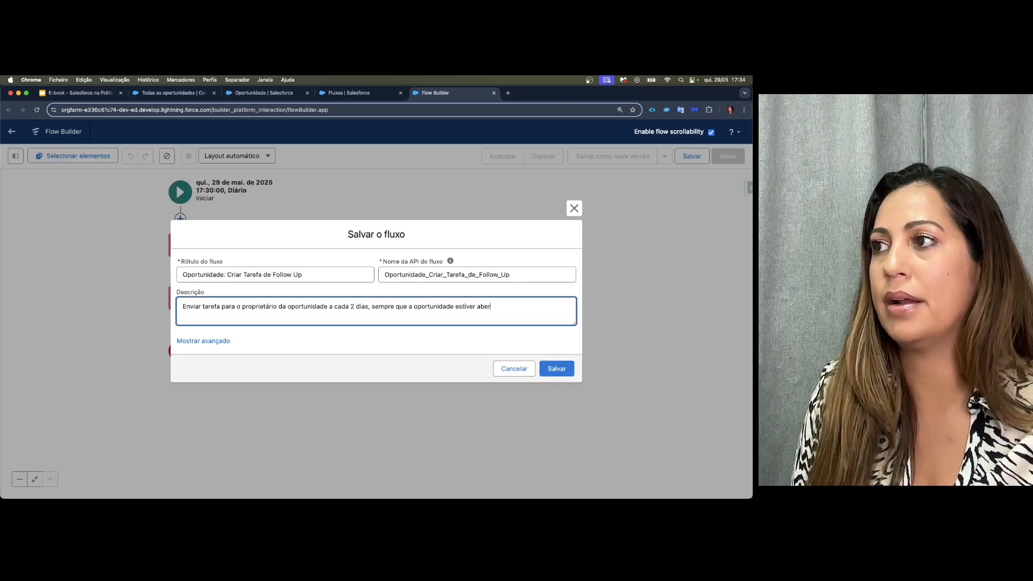
pyautogui.write('ta e não tiv')
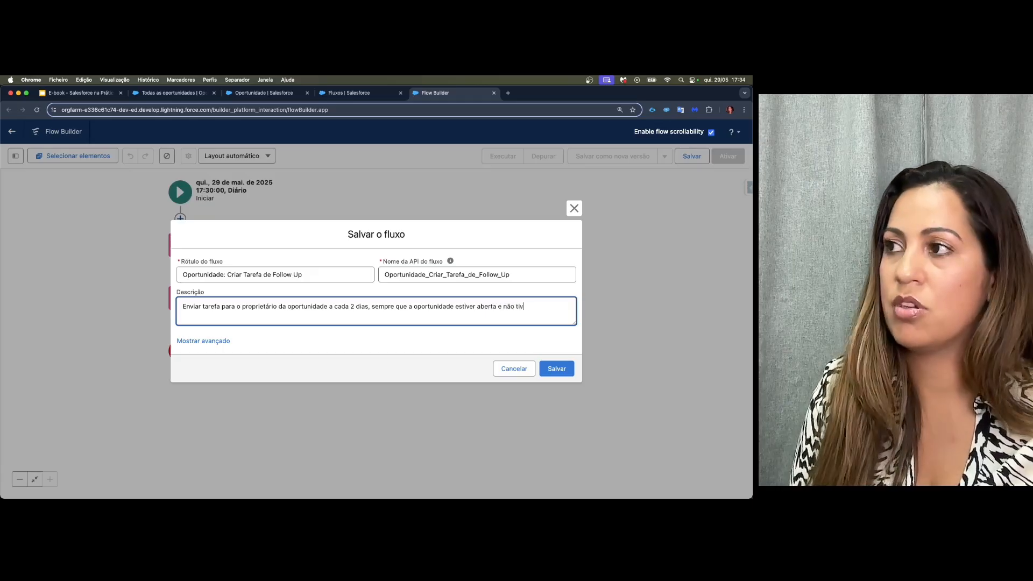
pyautogui.write('er nenhuma ativid')
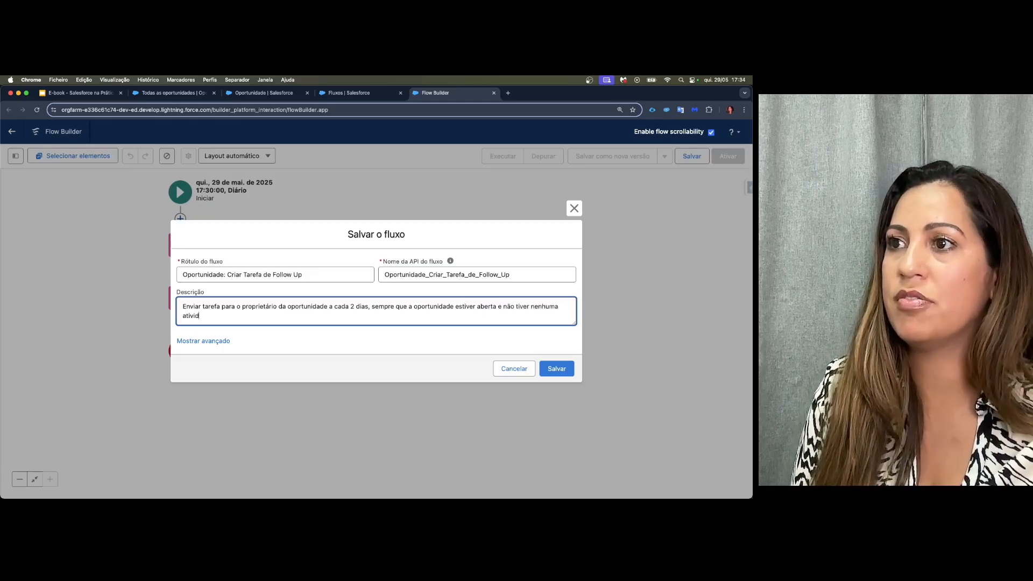
pyautogui.write('ade oui alt')
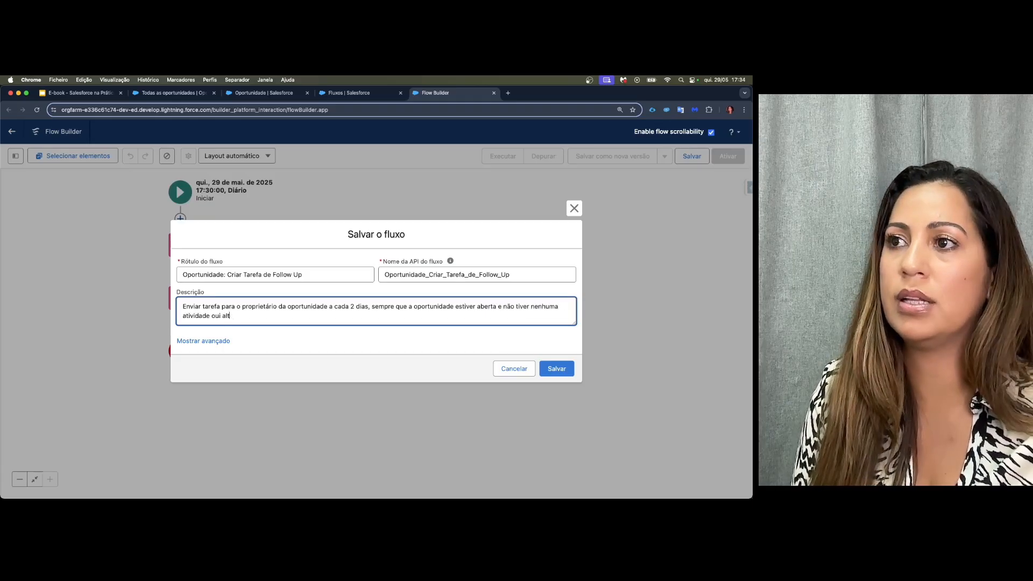
pyautogui.press('BackSpace')
pyautogui.press('BackSpace')
pyautogui.press('BackSpace')
pyautogui.press('BackSpace')
pyautogui.press('BackSpace')
pyautogui.write(' altera')
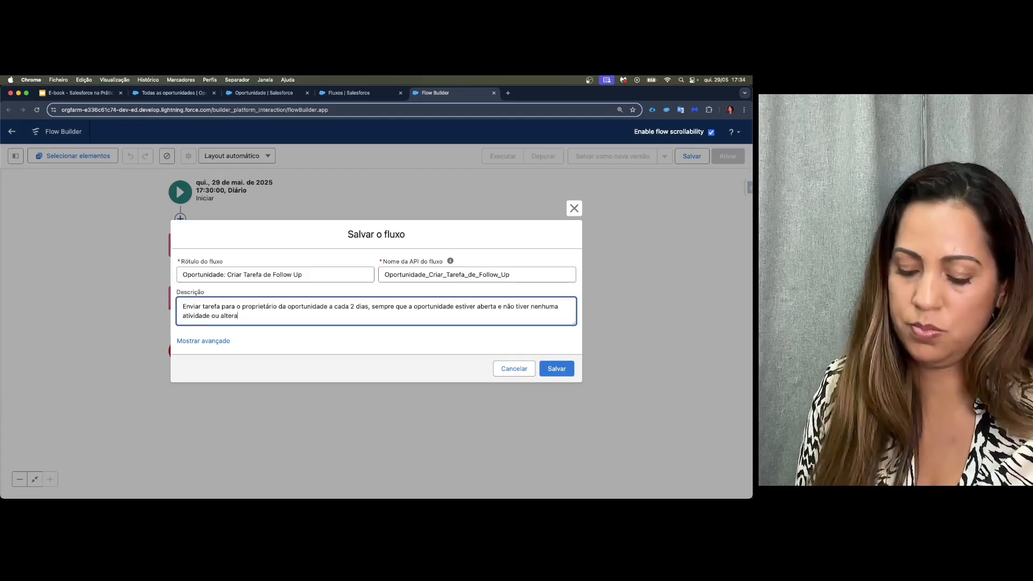
pyautogui.write('ção no registo')
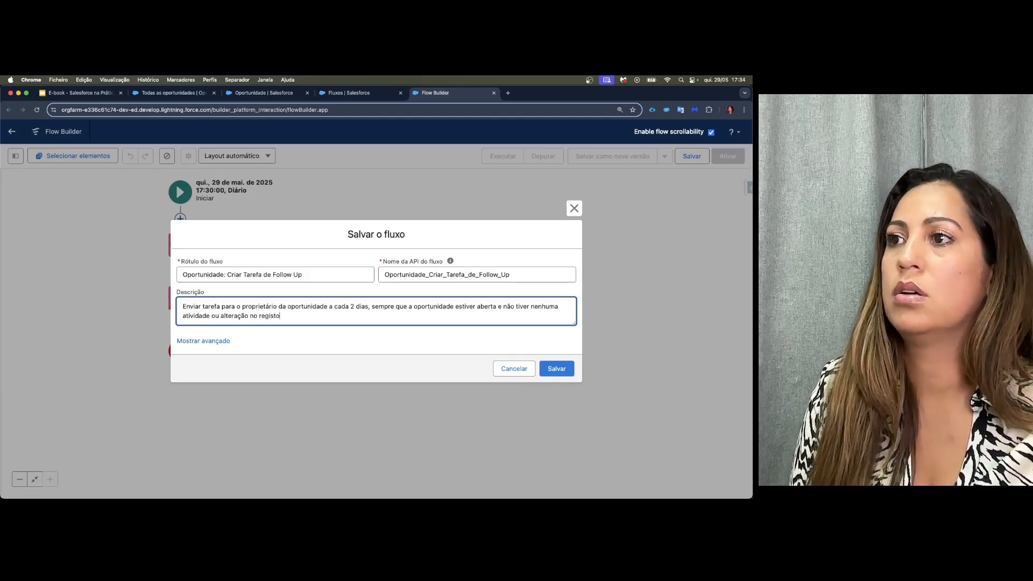
pyautogui.press('BackSpace')
pyautogui.write('ro a mais de ')
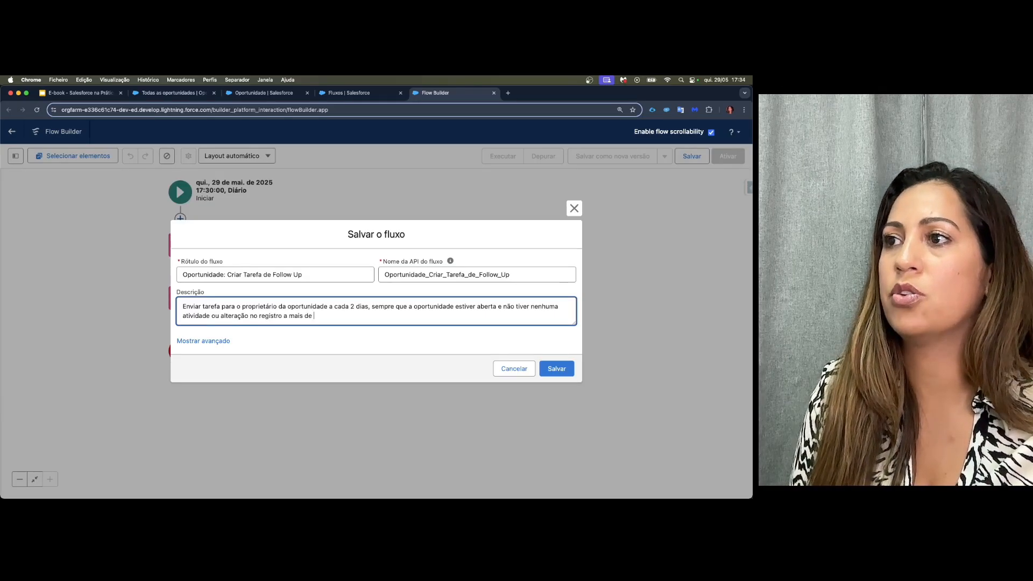
pyautogui.write('2 dias.')
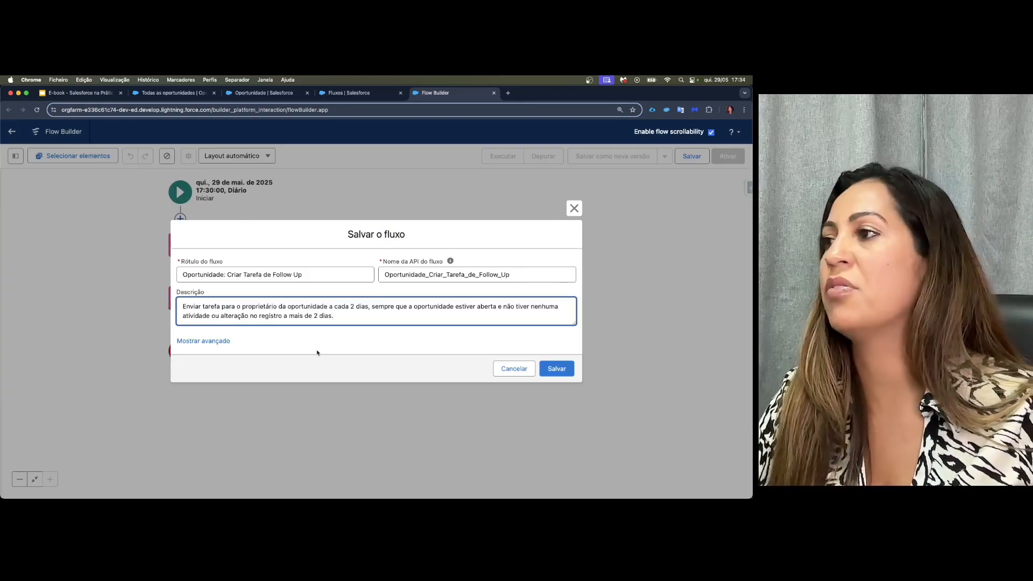
pyautogui.click(565, 369)
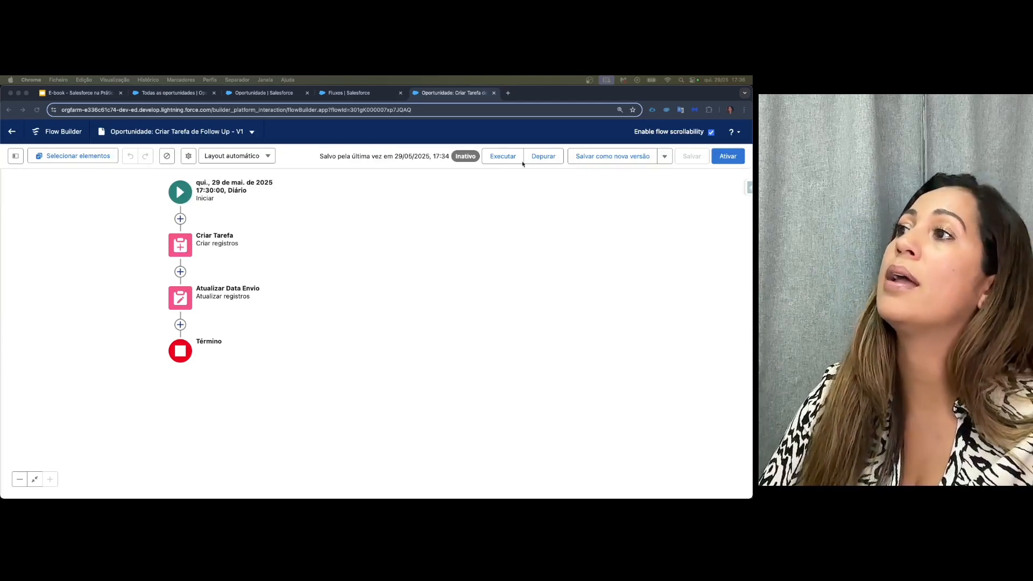
# - Open the debug setup of the saved flow and review the rollback mode option and the available triggering opportunities
pyautogui.click(538, 158)
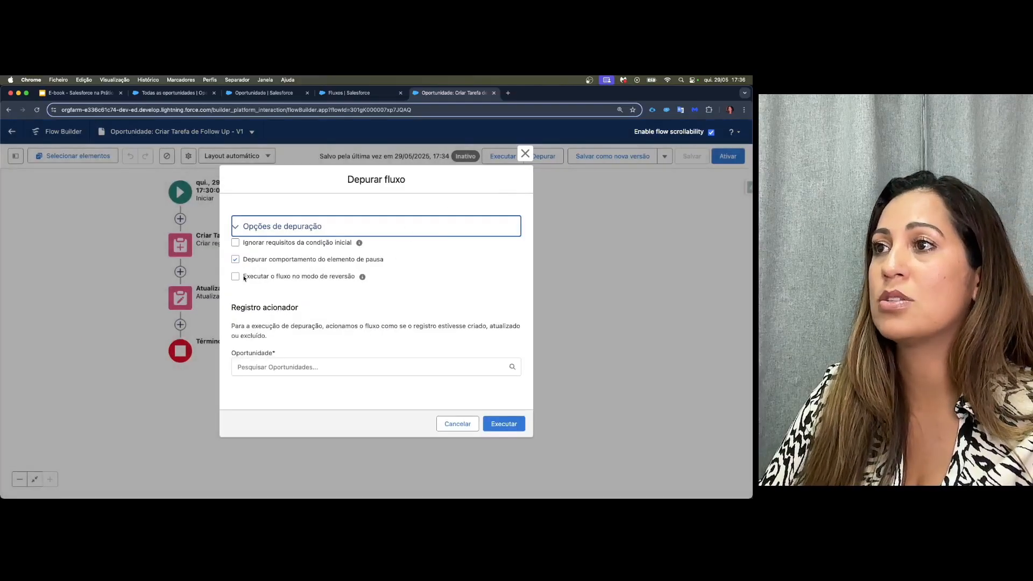
pyautogui.moveTo(243, 277); pyautogui.dragTo(400, 280)
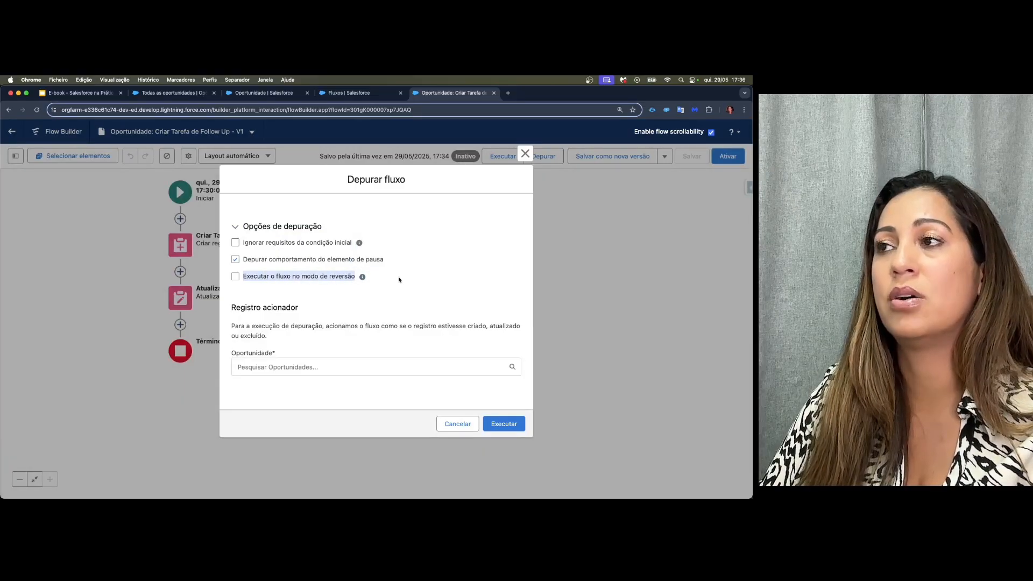
pyautogui.click(383, 288)
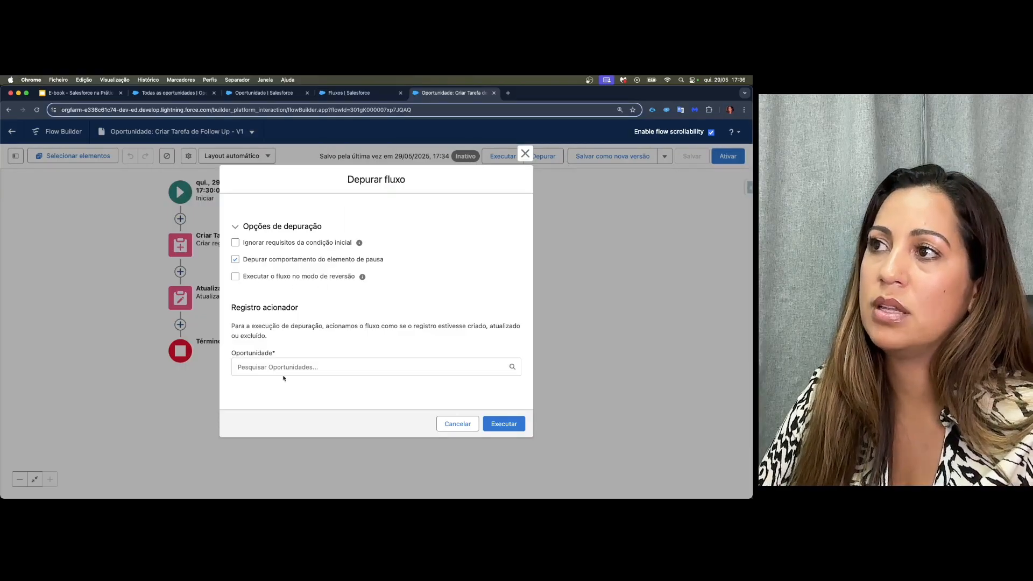
pyautogui.click(247, 367)
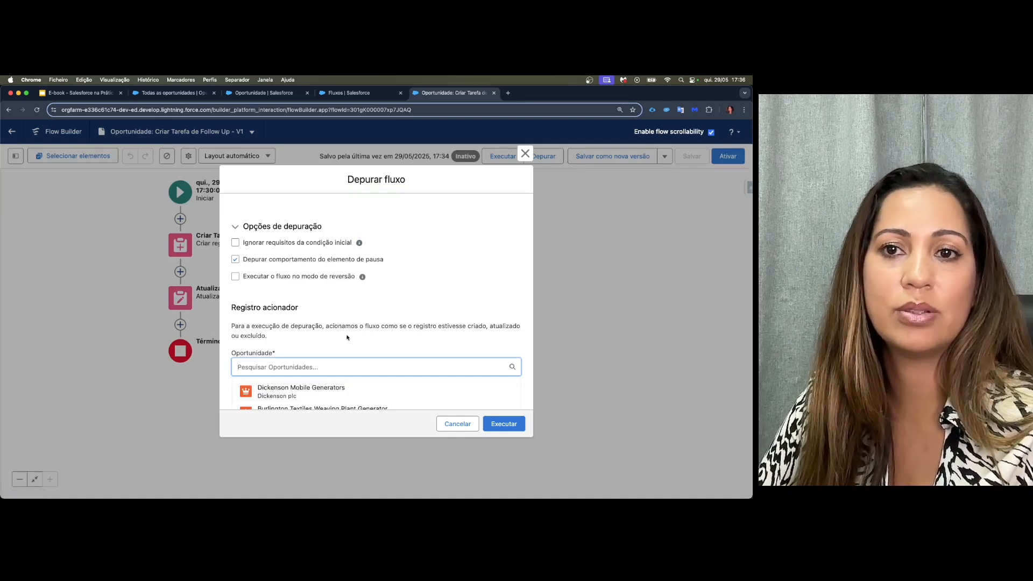
pyautogui.click(426, 293)
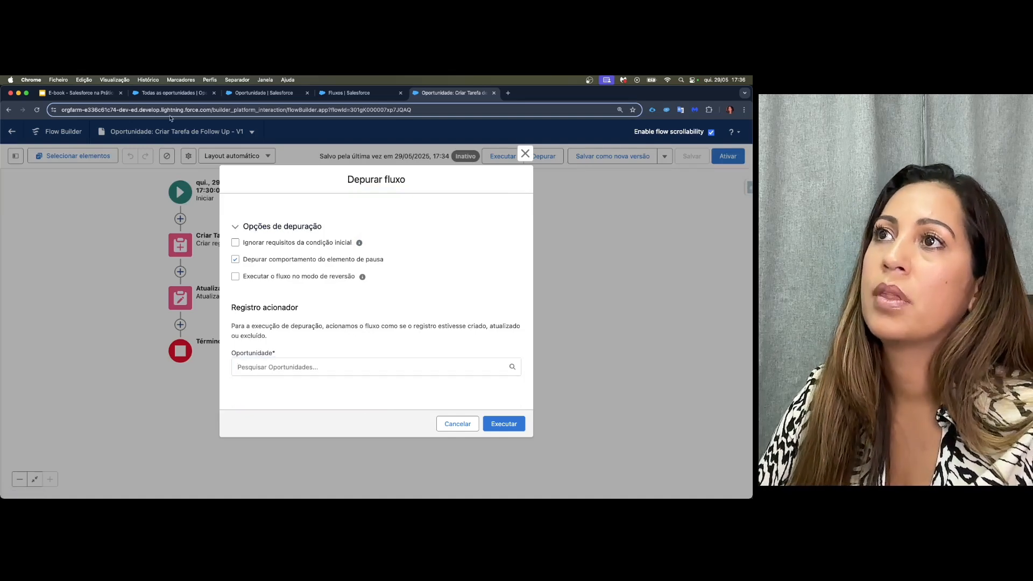
# - Check the stage of Burlington Textiles Weaving Plant Generator in the opportunity list and debug the flow with it as the triggering record
pyautogui.click(169, 93)
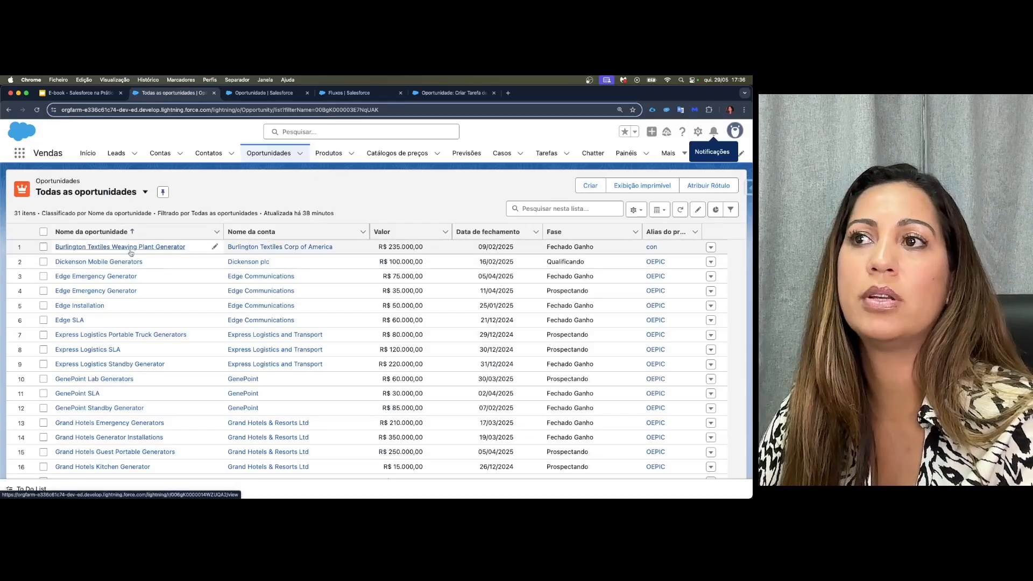
pyautogui.moveTo(597, 249); pyautogui.dragTo(543, 257)
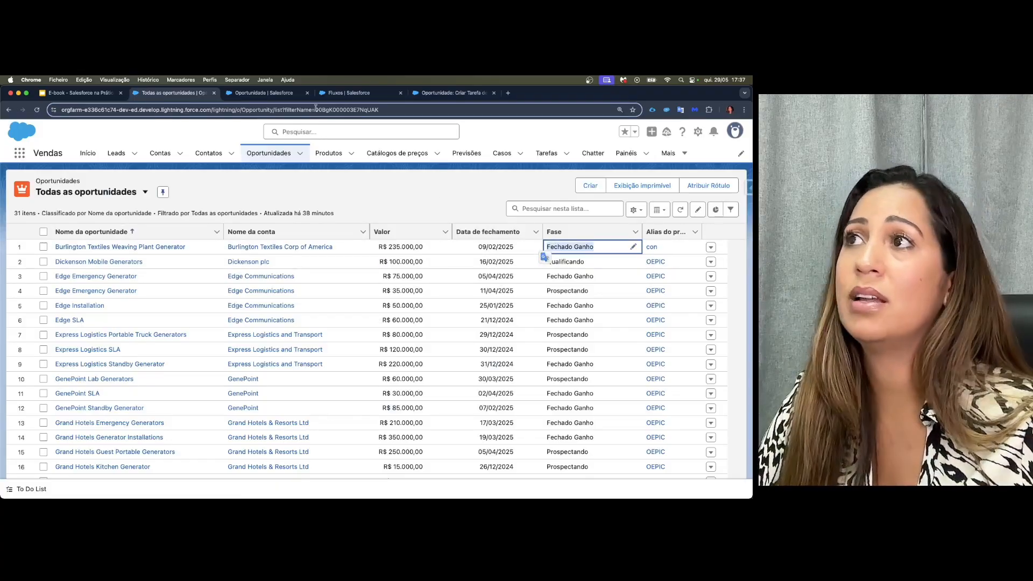
pyautogui.click(453, 95)
pyautogui.click(319, 366)
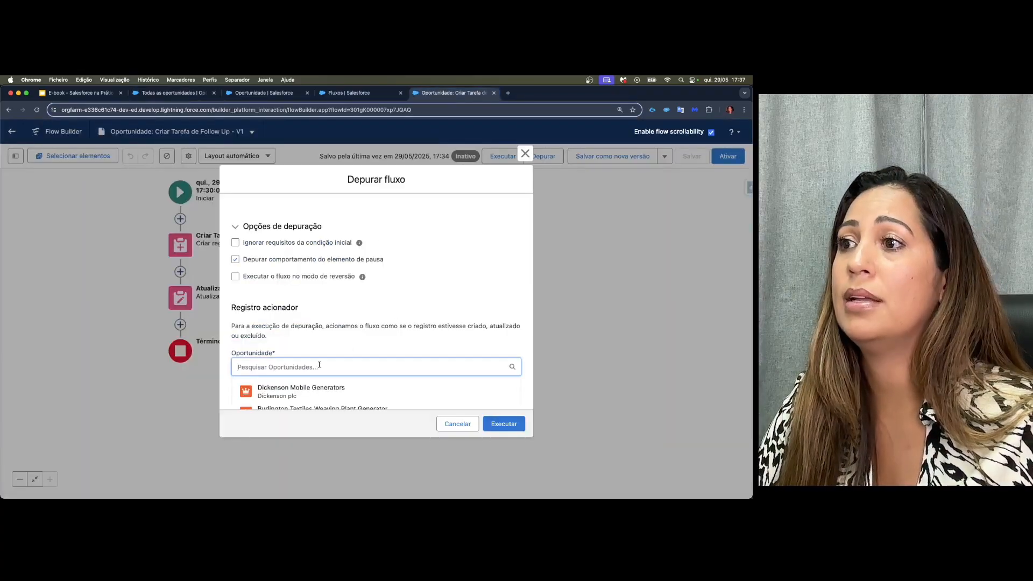
pyautogui.scroll(-2, 319, 365)
pyautogui.click(323, 346)
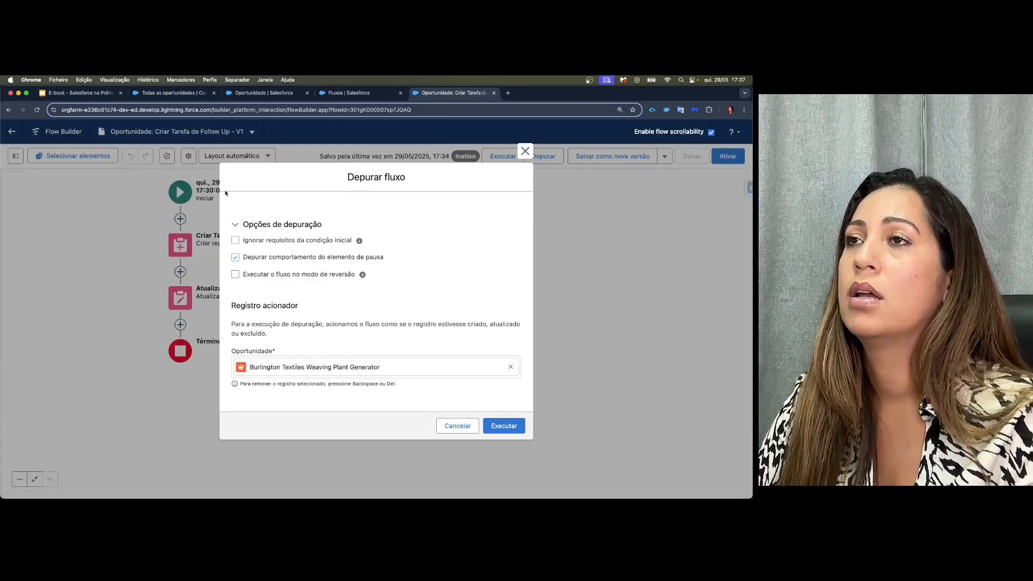
pyautogui.click(171, 92)
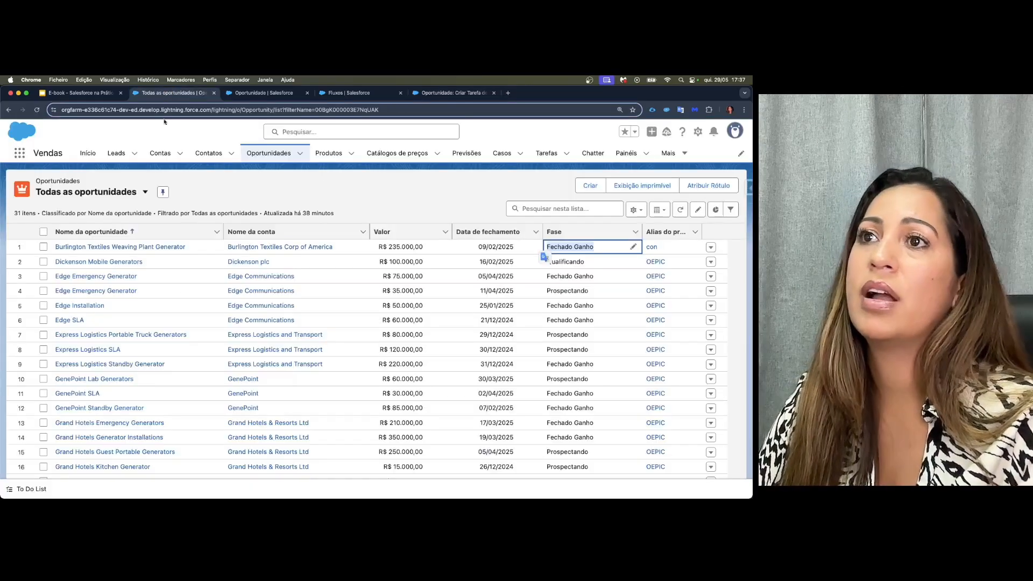
pyautogui.click(445, 95)
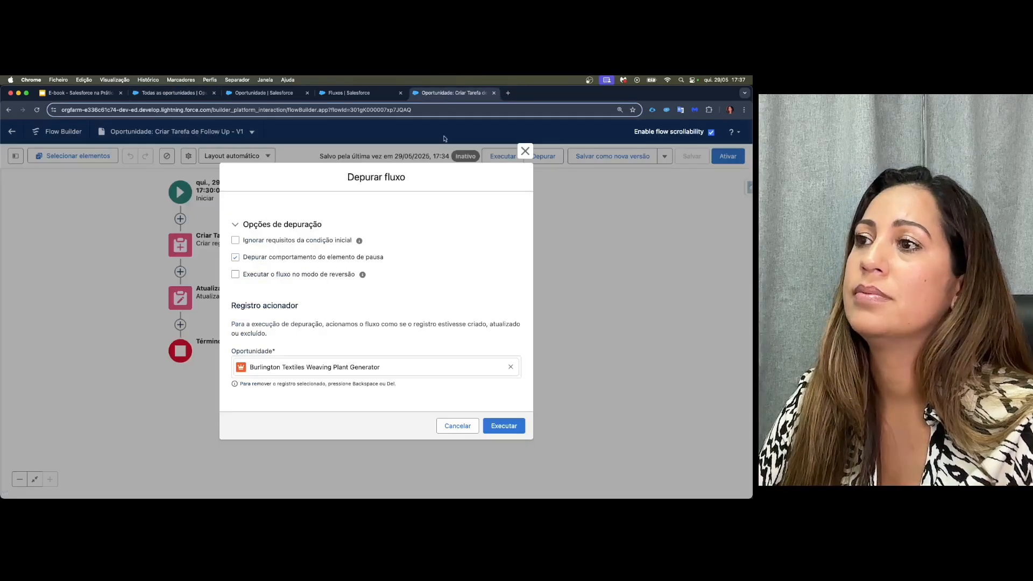
pyautogui.click(497, 426)
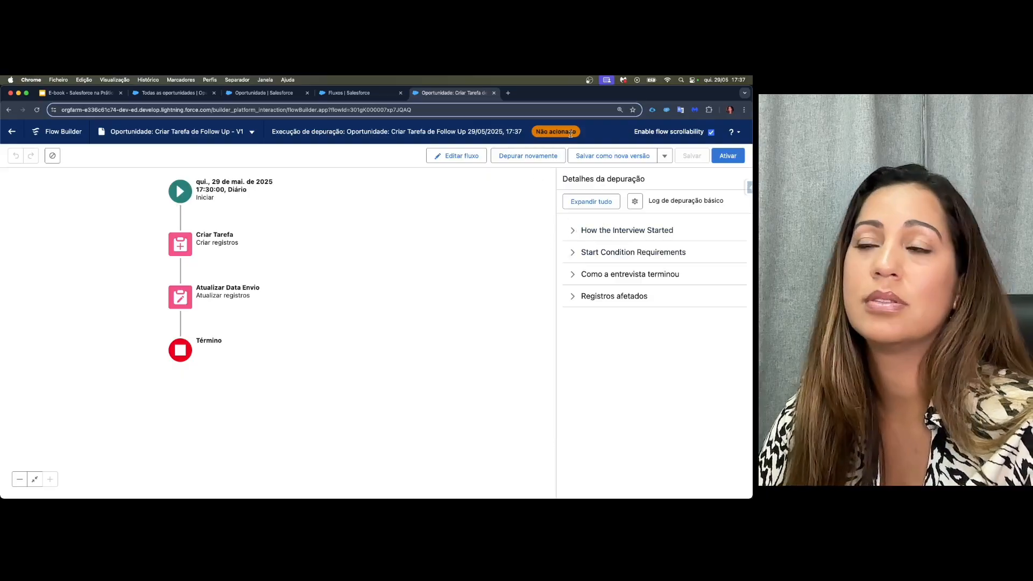
# - Review the debug run's status, how the interview started with its record ID, and the start condition requirements
pyautogui.moveTo(537, 131); pyautogui.dragTo(577, 130)
pyautogui.click(574, 229)
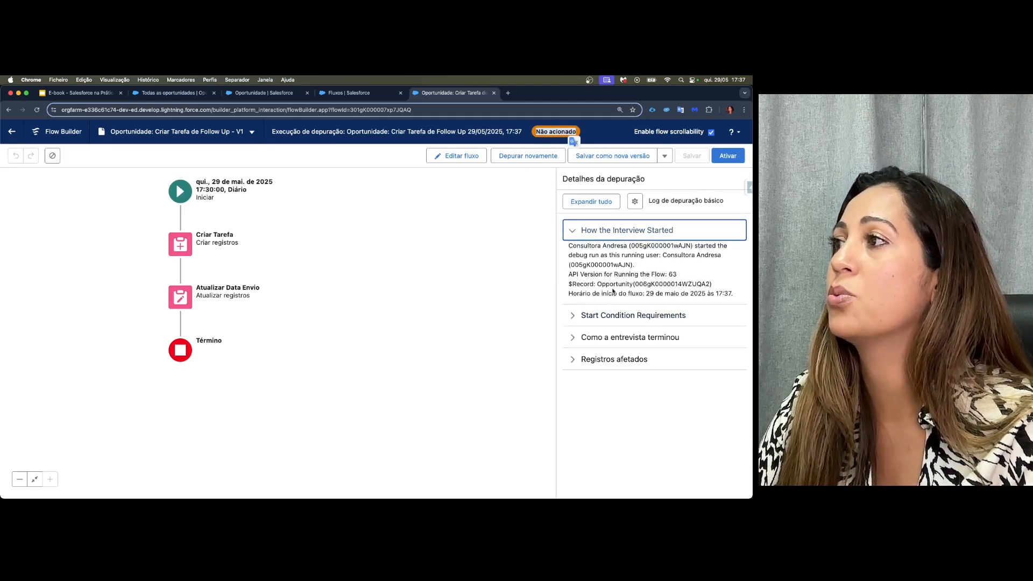
pyautogui.moveTo(634, 285); pyautogui.dragTo(712, 285)
pyautogui.click(571, 317)
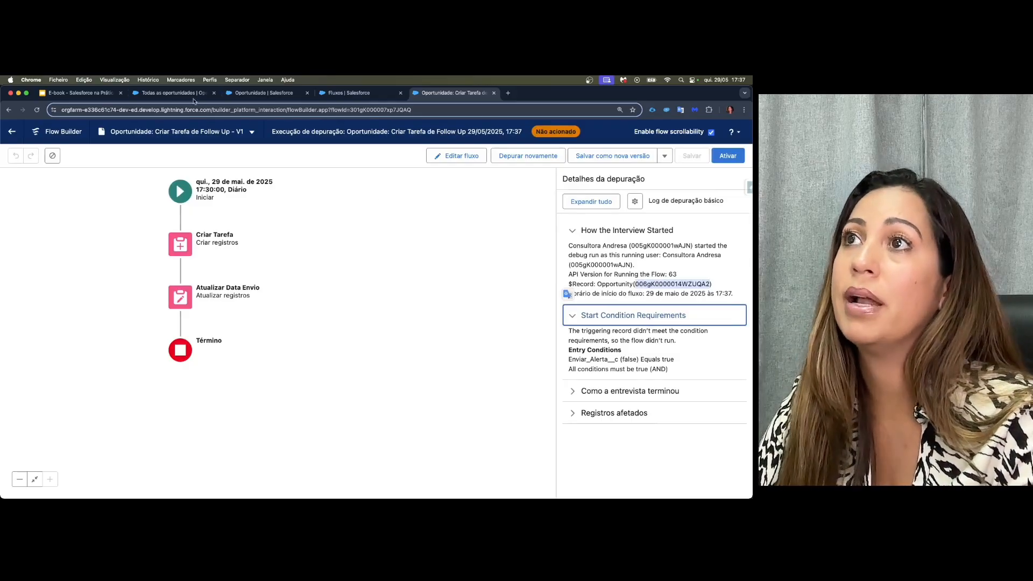
# - Open a new debug setup and check the activities and last modified date of the Express Logistics Portable Truck Generators opportunity
pyautogui.click(519, 157)
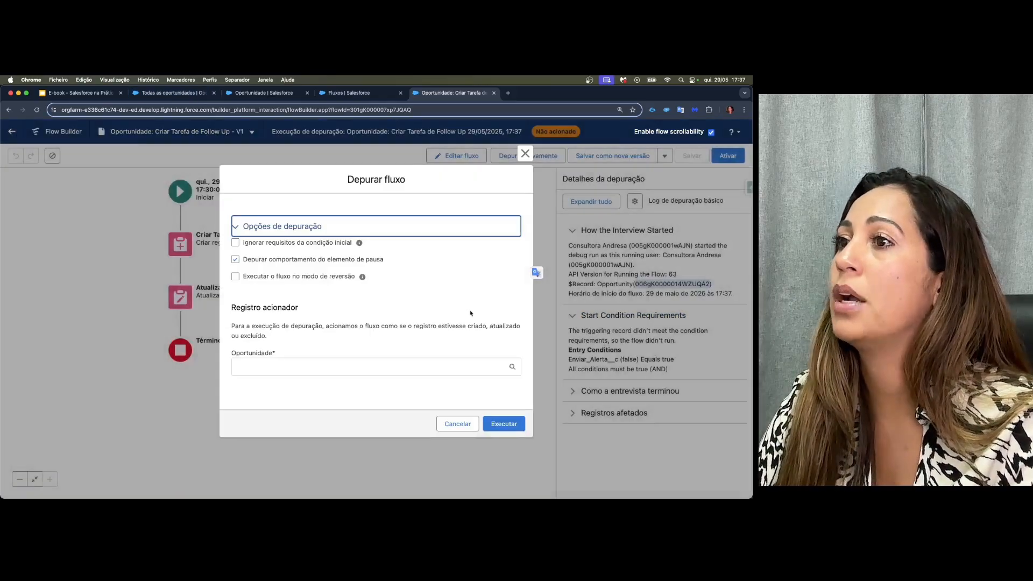
pyautogui.click(510, 367)
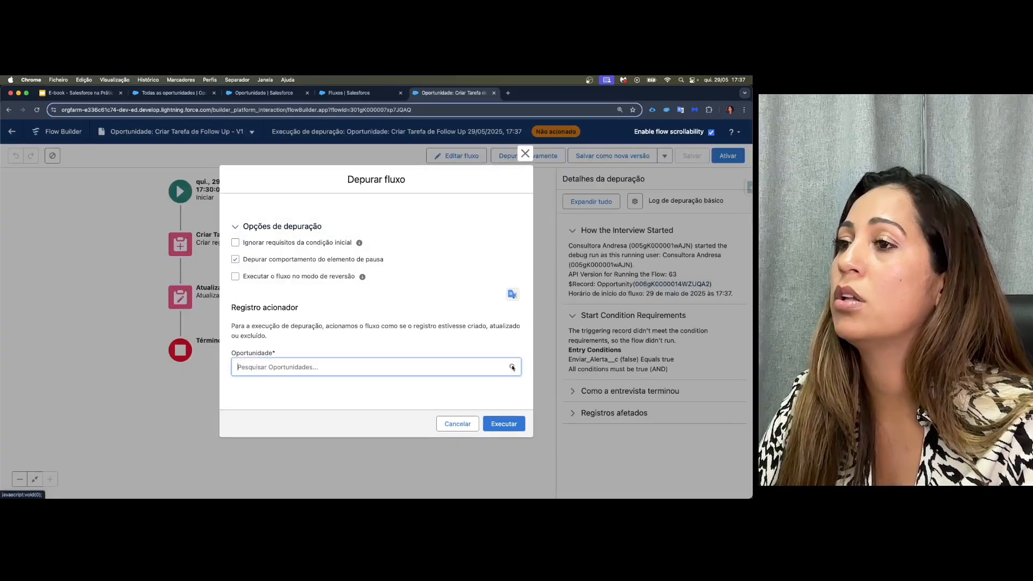
pyautogui.click(172, 92)
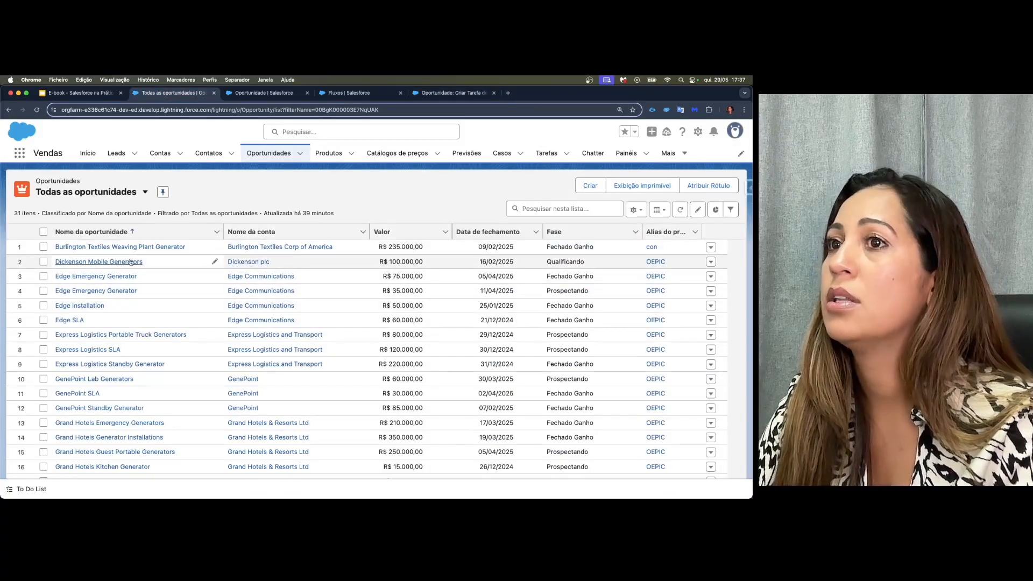
pyautogui.click(78, 337)
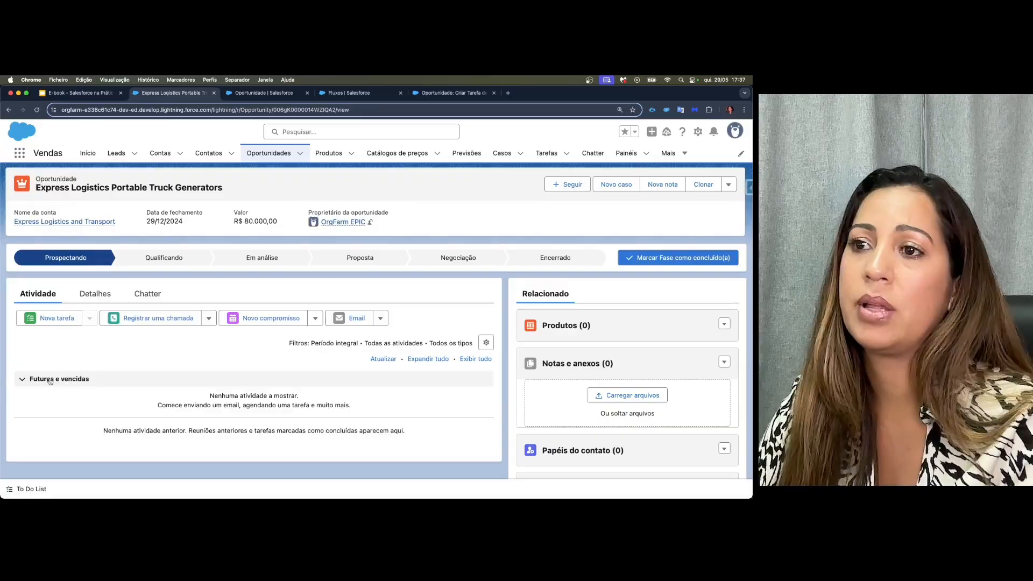
pyautogui.click(94, 293)
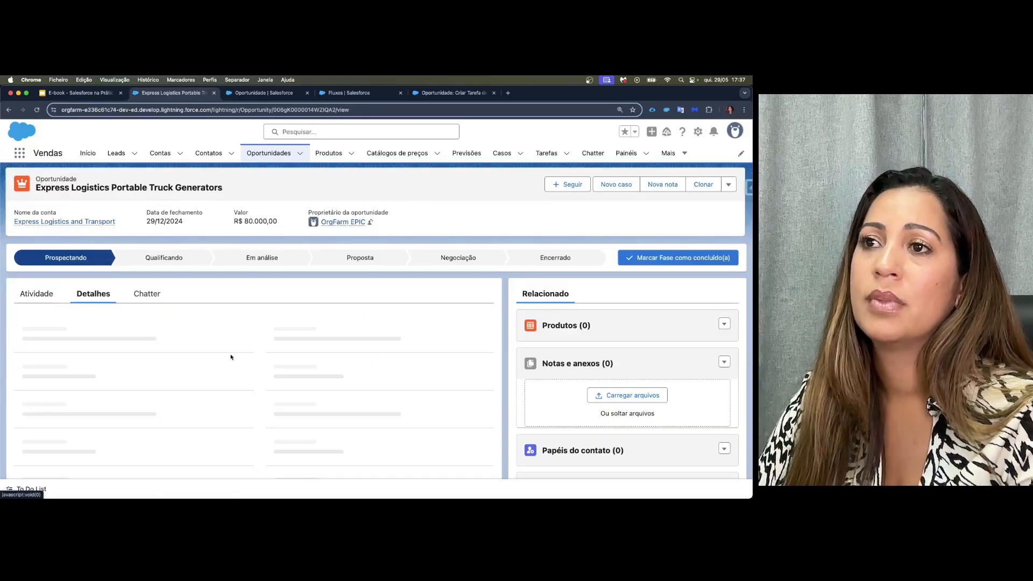
pyautogui.scroll(-5, 321, 432)
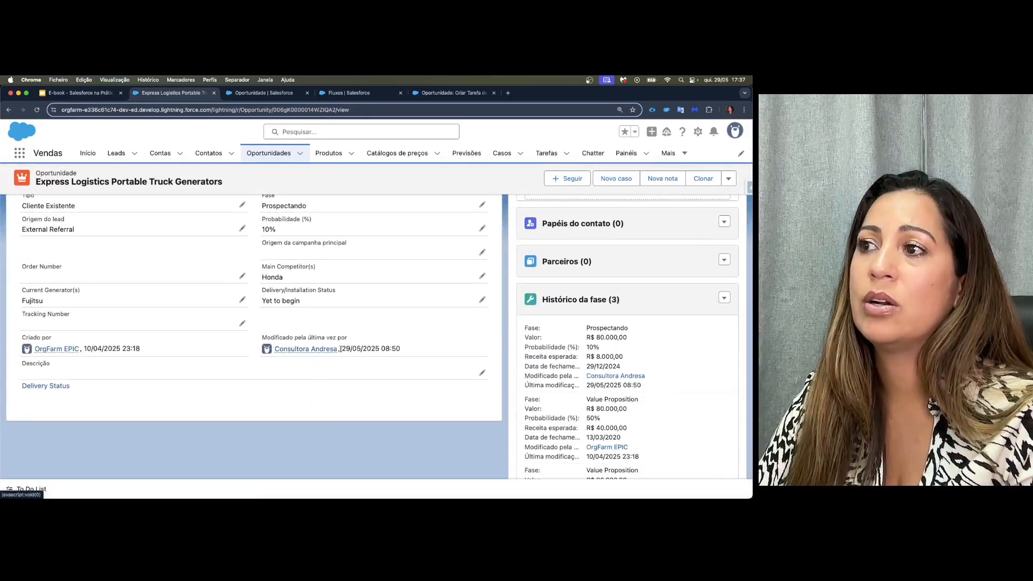
pyautogui.moveTo(343, 348); pyautogui.dragTo(404, 350)
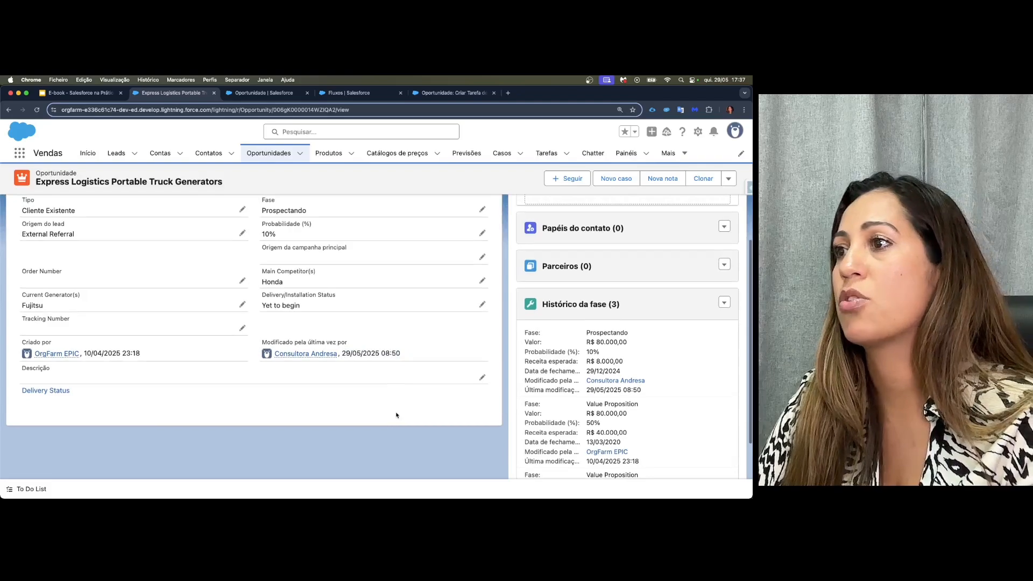
pyautogui.scroll(4, 392, 425)
pyautogui.scroll(3, 382, 418)
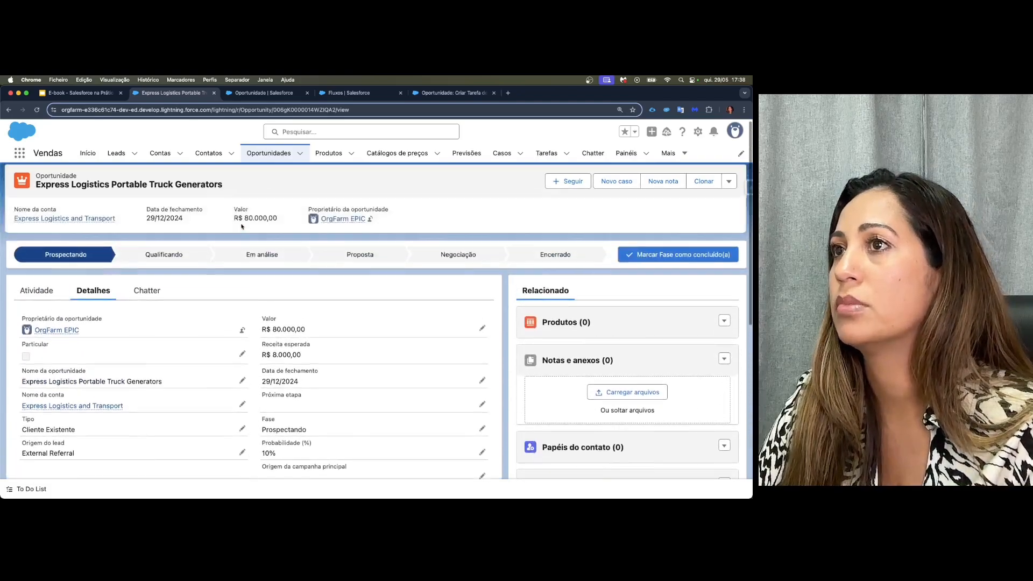
# - Open the United Oil Plant Standby Generators opportunity from the list and check its last modified date and activities
pyautogui.click(269, 153)
pyautogui.scroll(-5, 300, 312)
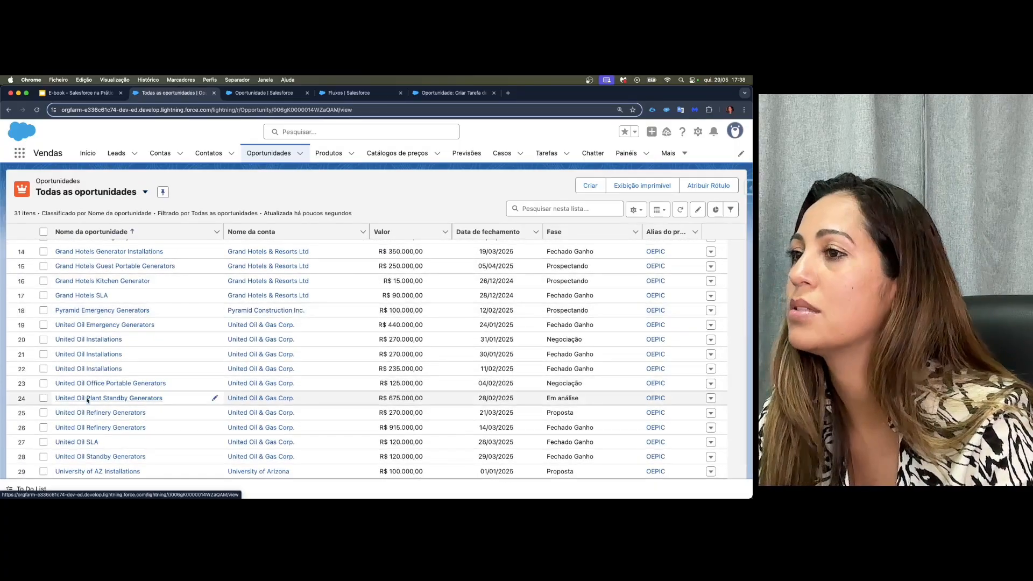
pyautogui.click(86, 398)
pyautogui.click(110, 301)
pyautogui.scroll(-6, 323, 377)
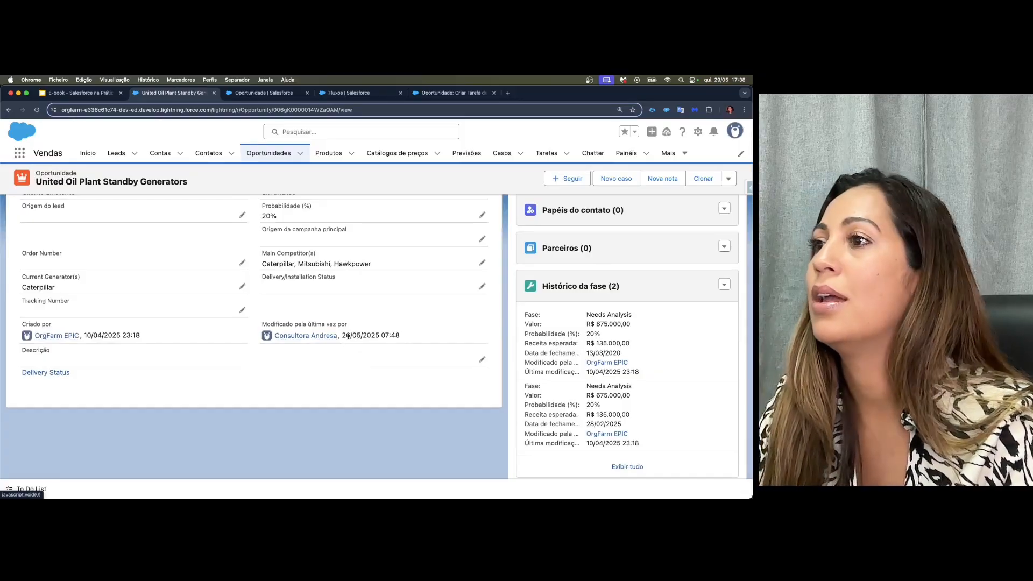
pyautogui.scroll(8, 350, 348)
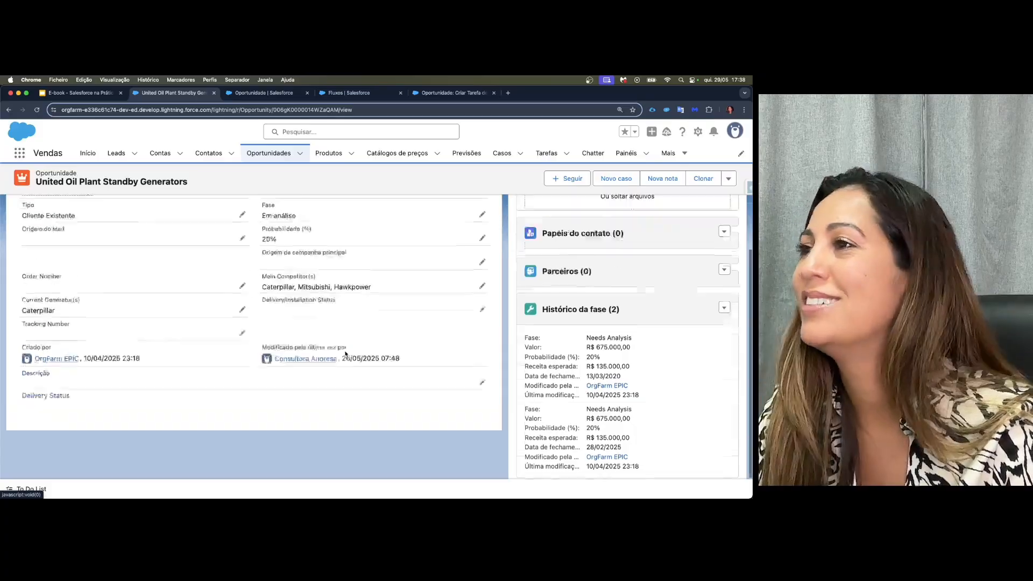
pyautogui.click(48, 299)
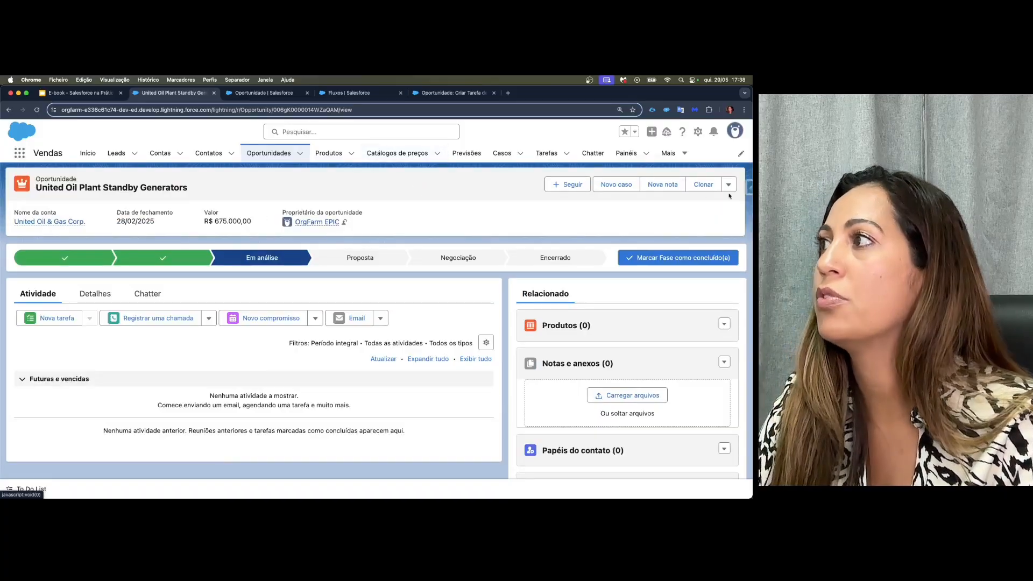
# - Show all data of this opportunity in Salesforce Inspector, filter by "envi" and check the Enviar_Alerta__c and DataEnvioAlertaFollow_Up__c fields
pyautogui.click(748, 191)
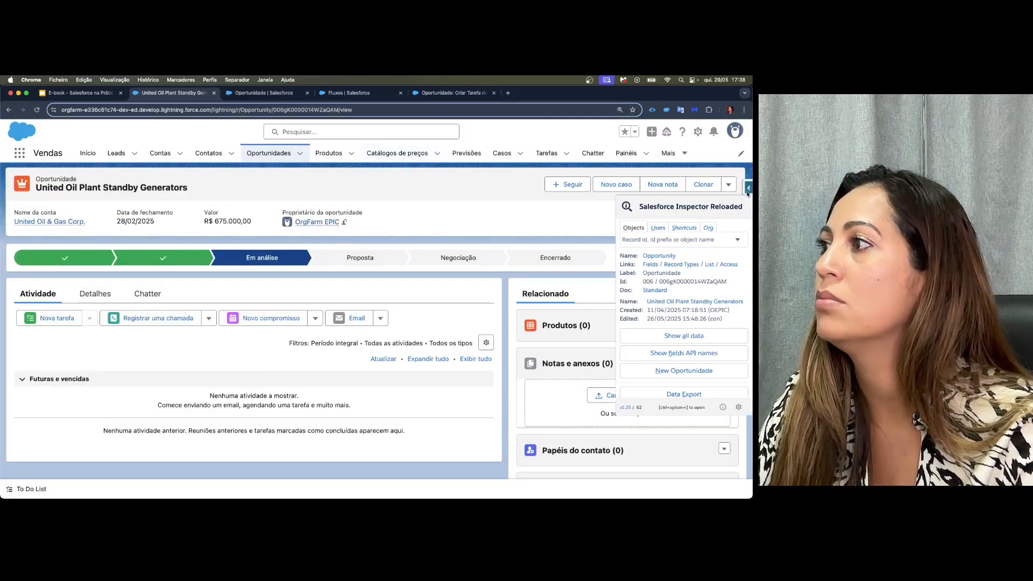
pyautogui.rightClick(689, 337)
pyautogui.click(641, 342)
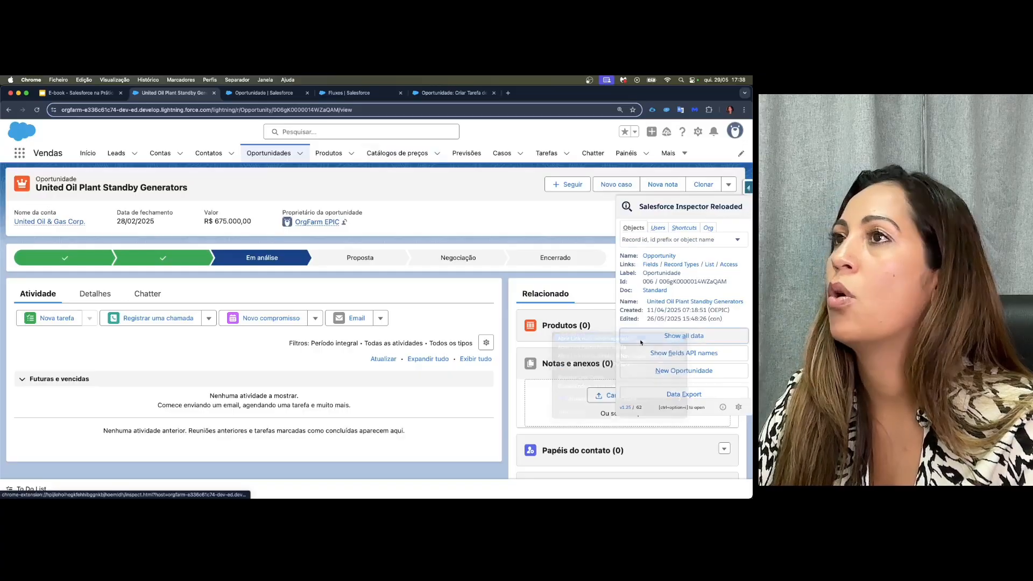
pyautogui.click(248, 95)
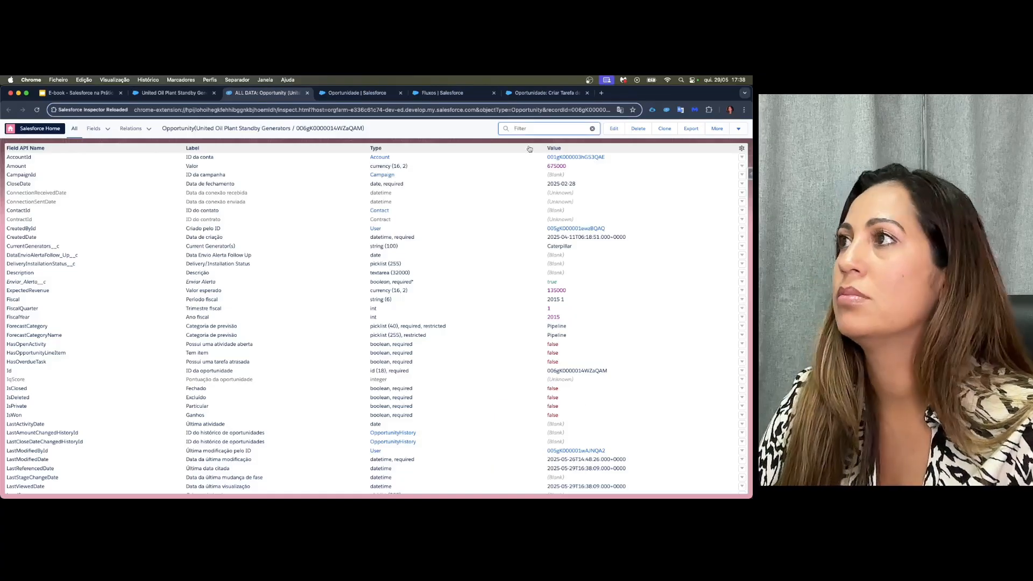
pyautogui.click(517, 128)
pyautogui.write('envio')
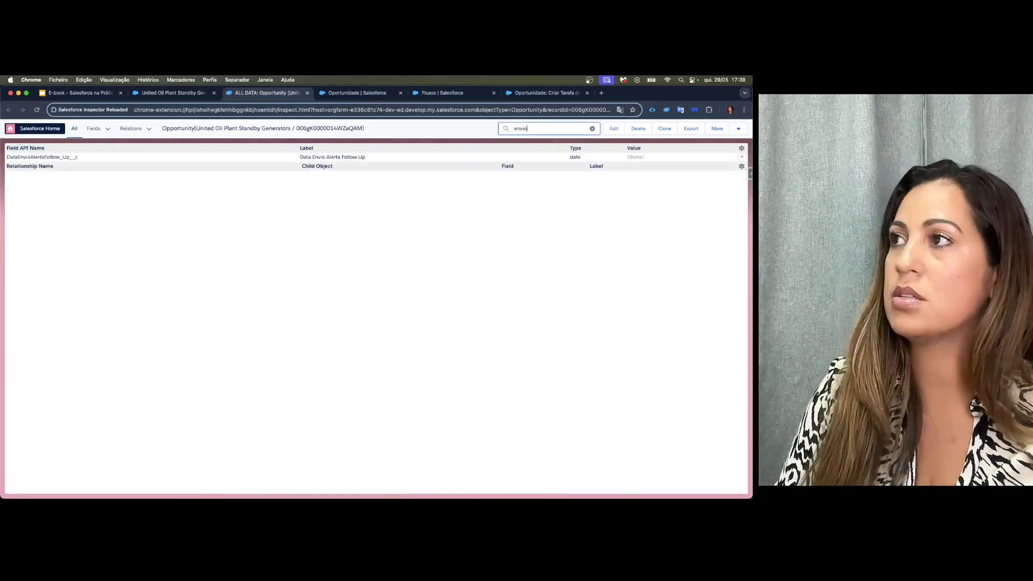
pyautogui.press('BackSpace')
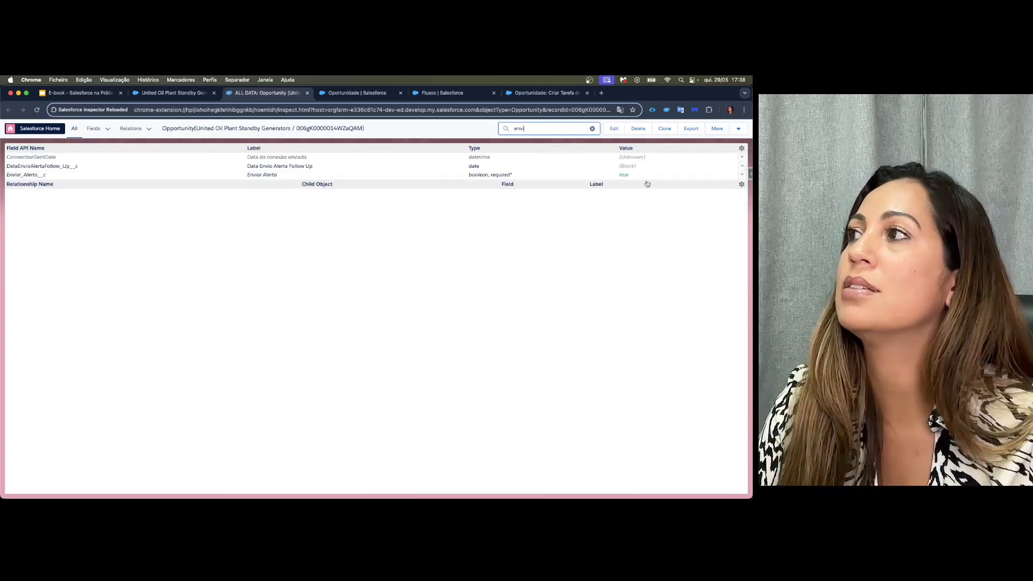
pyautogui.moveTo(632, 176); pyautogui.dragTo(620, 176)
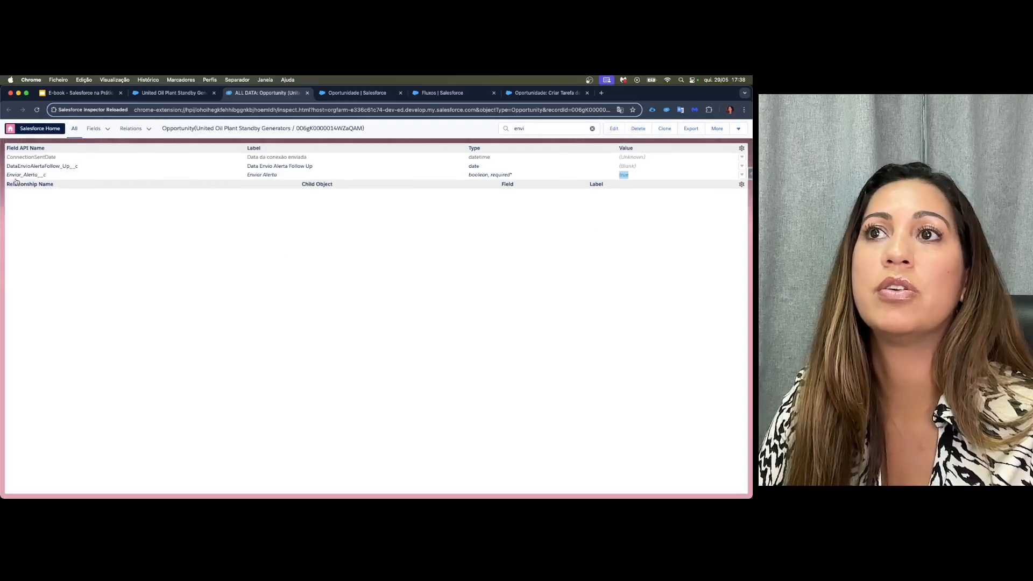
pyautogui.moveTo(6, 166); pyautogui.dragTo(84, 166)
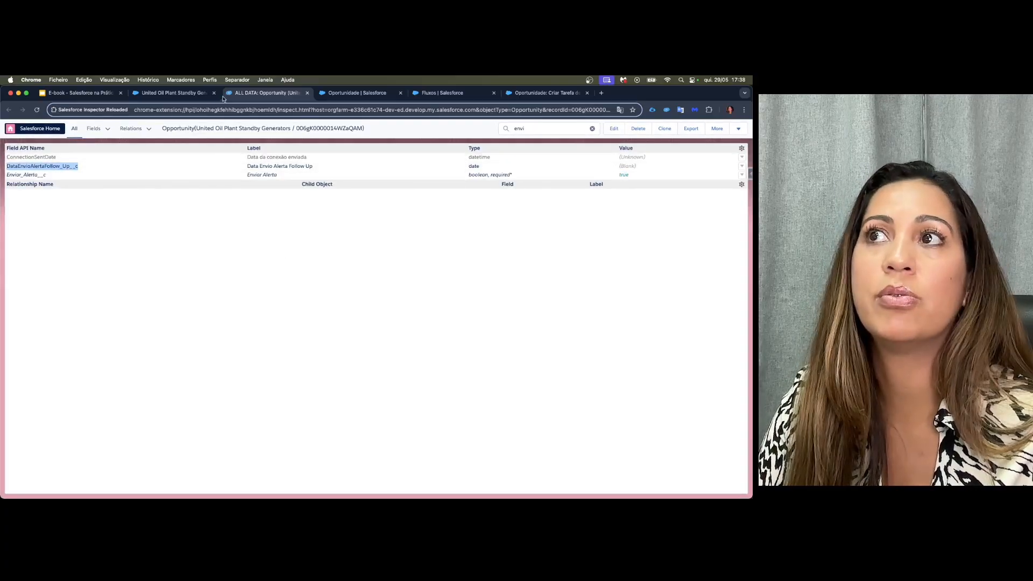
# - Copy the opportunity name United Oil Plant Standby Generators, select it as the debug's triggering record and run the flow
pyautogui.click(198, 97)
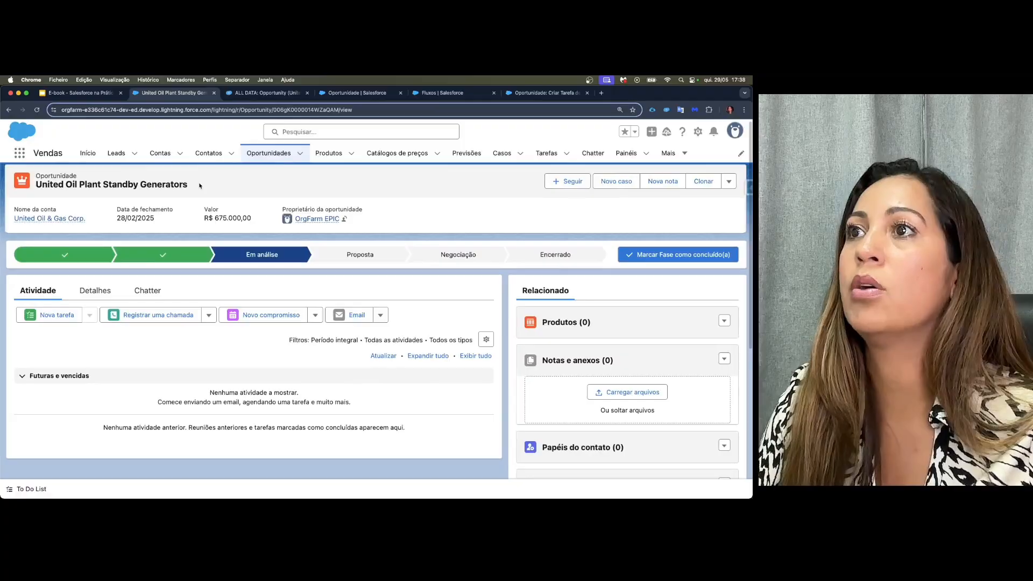
pyautogui.moveTo(188, 185); pyautogui.dragTo(36, 185)
pyautogui.press('super+c')
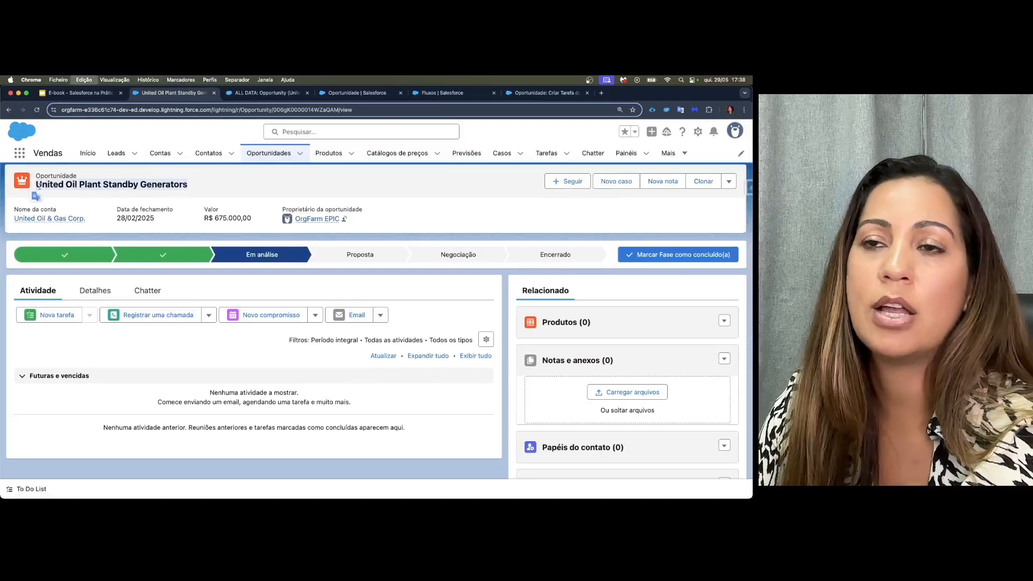
pyautogui.click(546, 93)
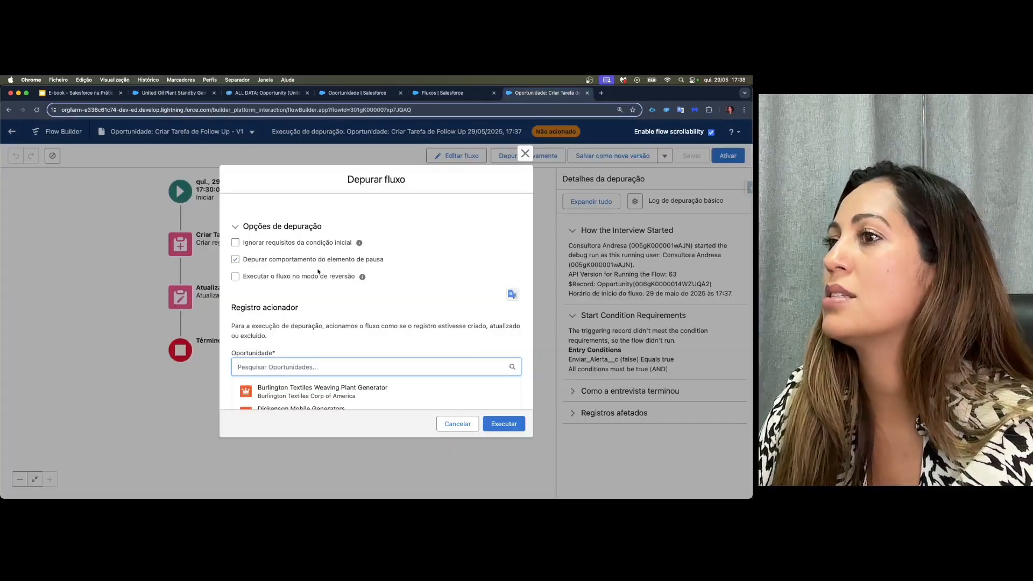
pyautogui.press('super+v')
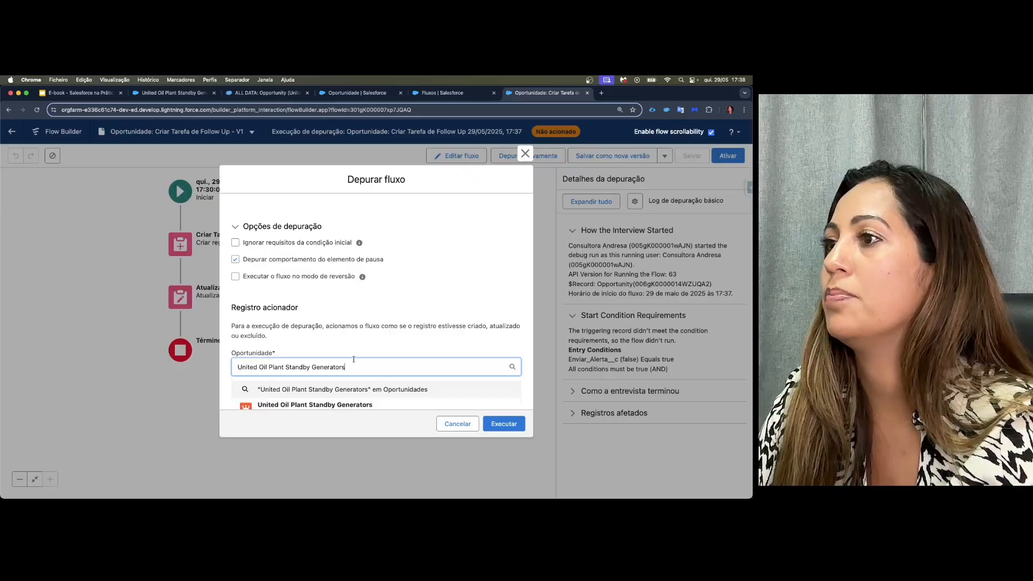
pyautogui.click(314, 404)
pyautogui.hotkey('ctrl', 'Up')
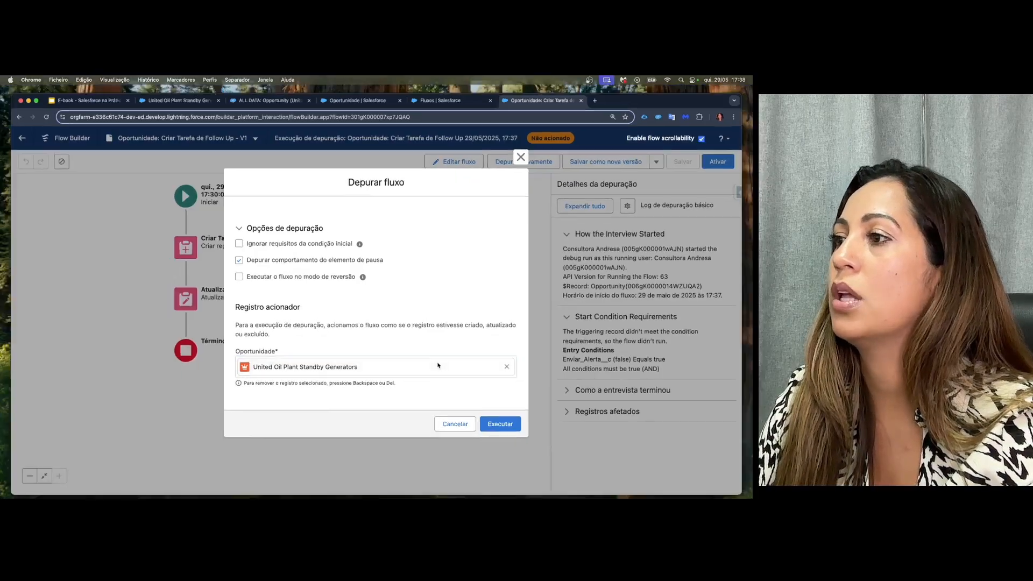
pyautogui.click(488, 426)
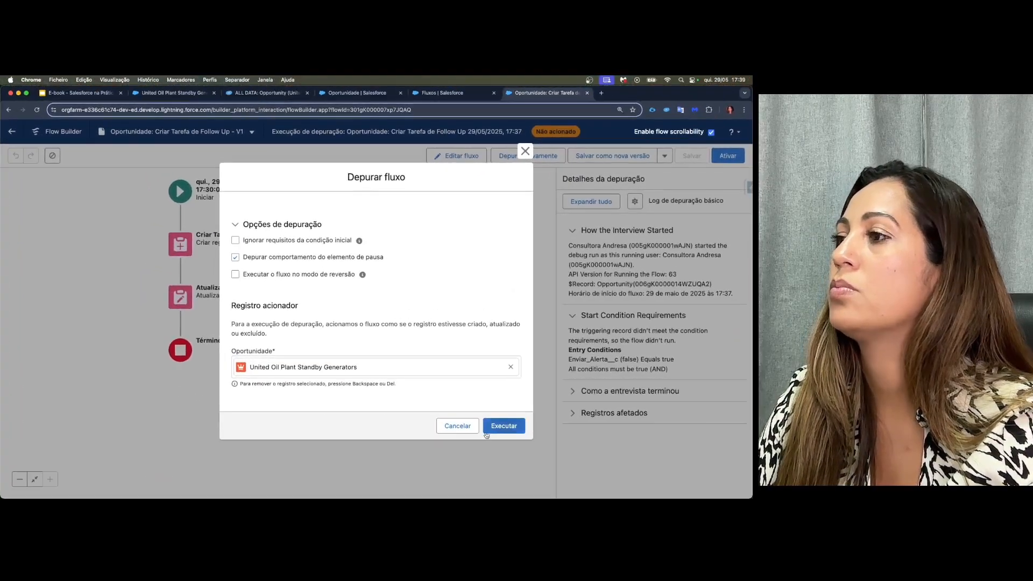
pyautogui.click(508, 428)
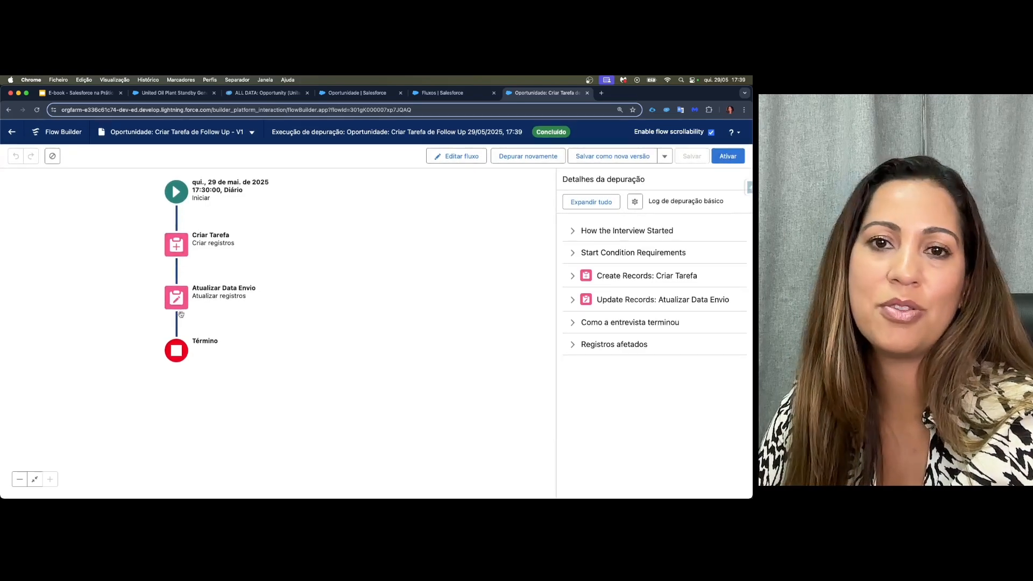
# - Review how the interview started and the start condition requirements for IsClosed and Enviar_Alerta__c in the debug details
pyautogui.click(572, 232)
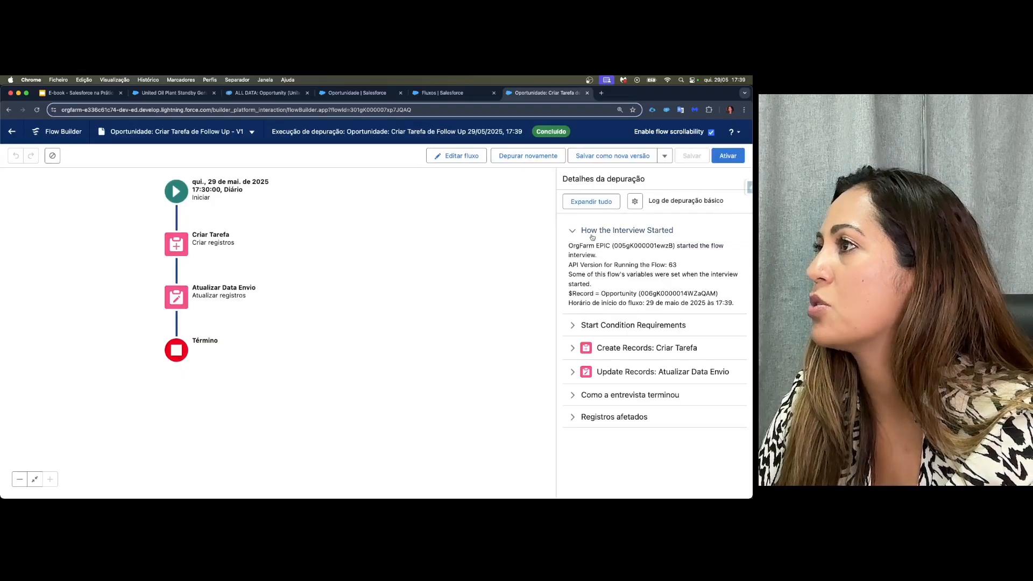
pyautogui.click(574, 233)
pyautogui.click(578, 251)
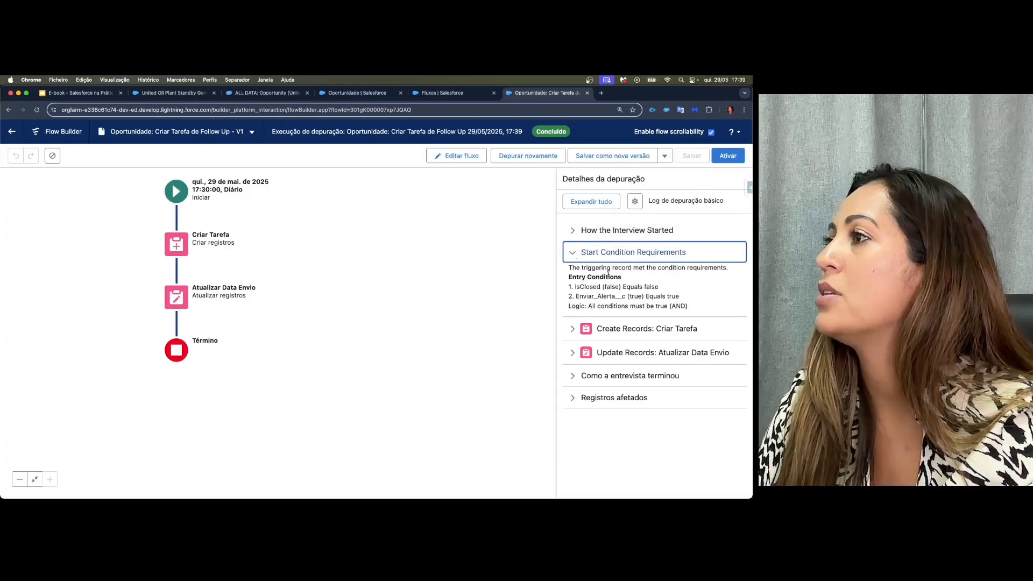
pyautogui.moveTo(571, 268); pyautogui.dragTo(731, 271)
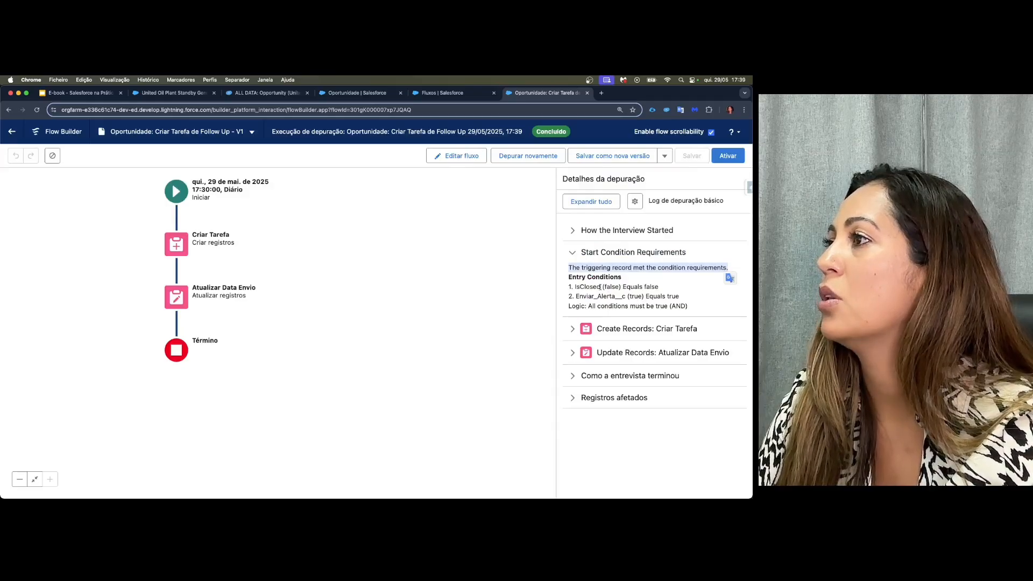
pyautogui.moveTo(604, 287); pyautogui.dragTo(616, 287)
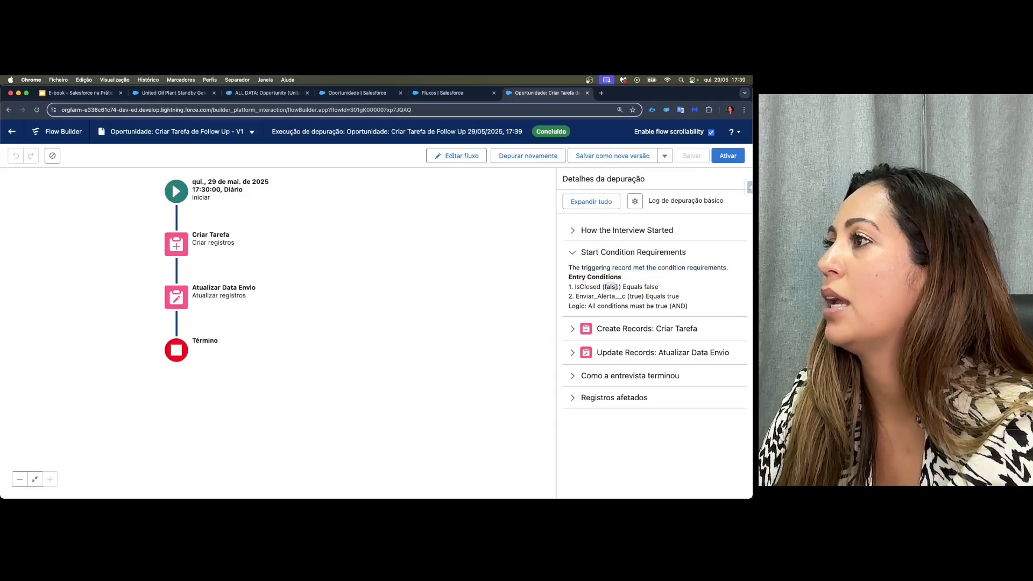
pyautogui.doubleClick(651, 287)
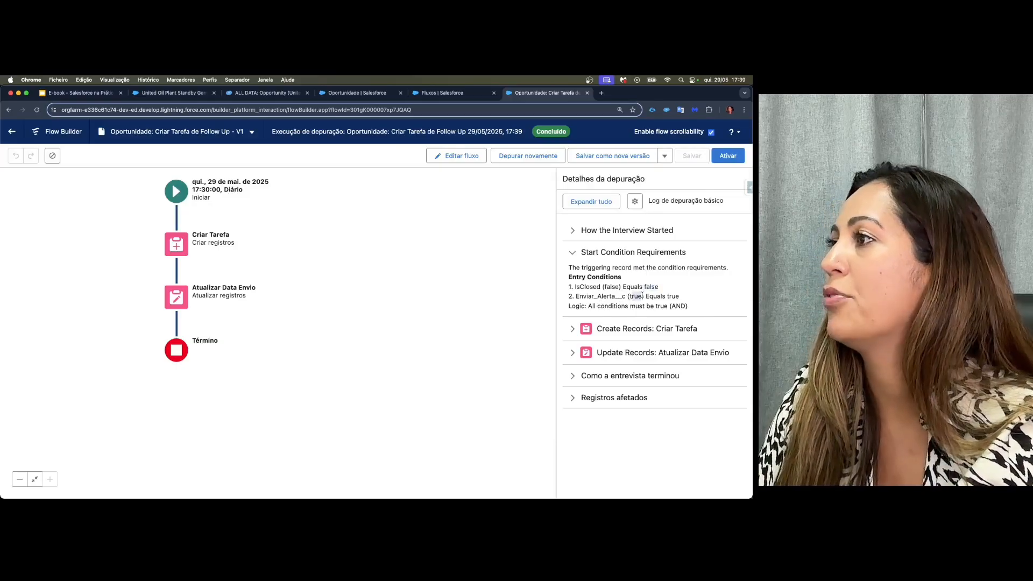
pyautogui.moveTo(679, 296); pyautogui.dragTo(572, 273)
pyautogui.moveTo(696, 309); pyautogui.dragTo(566, 280)
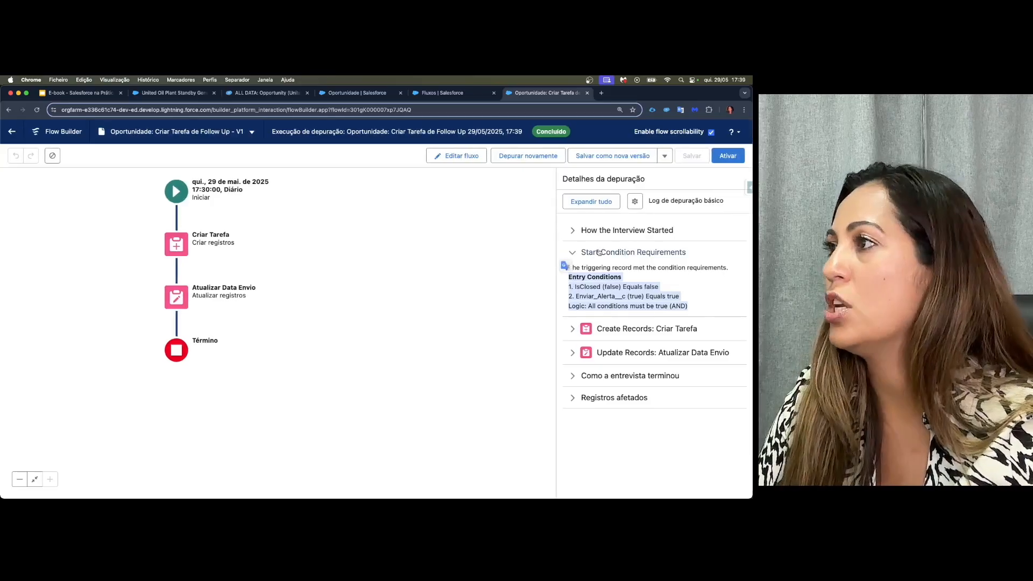
pyautogui.click(633, 252)
# - Examine the Criar Tarefa record creation in the debug details, including its ActivityDate, Description, OwnerId, WhatId and result
pyautogui.click(613, 276)
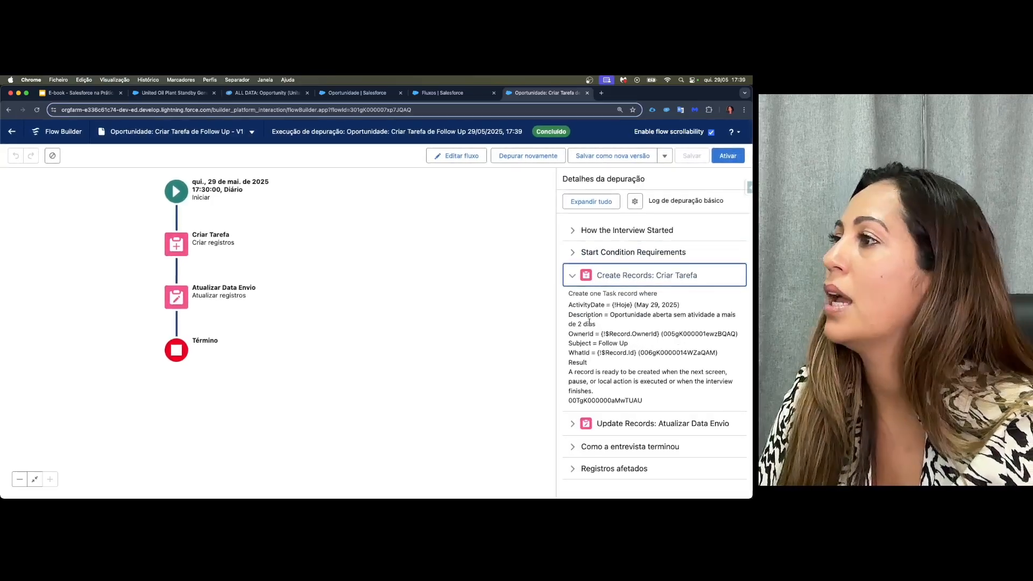
pyautogui.moveTo(570, 305); pyautogui.dragTo(607, 305)
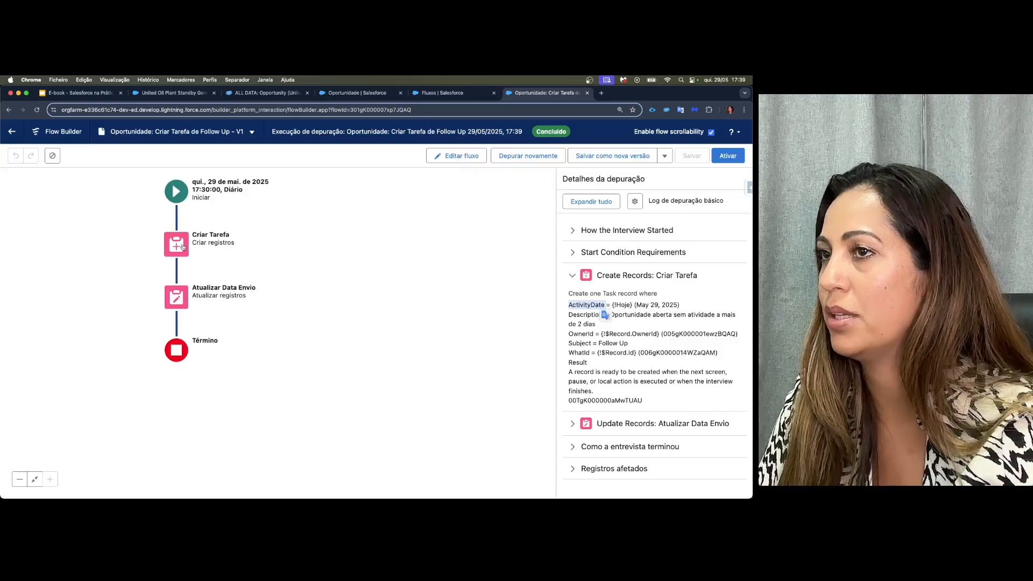
pyautogui.click(646, 327)
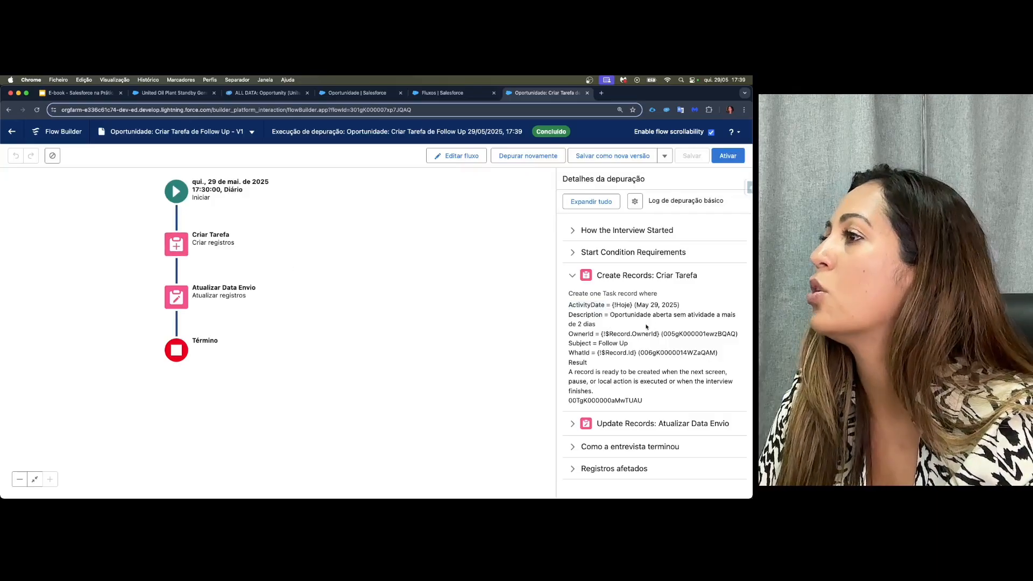
pyautogui.moveTo(611, 313); pyautogui.dragTo(738, 334)
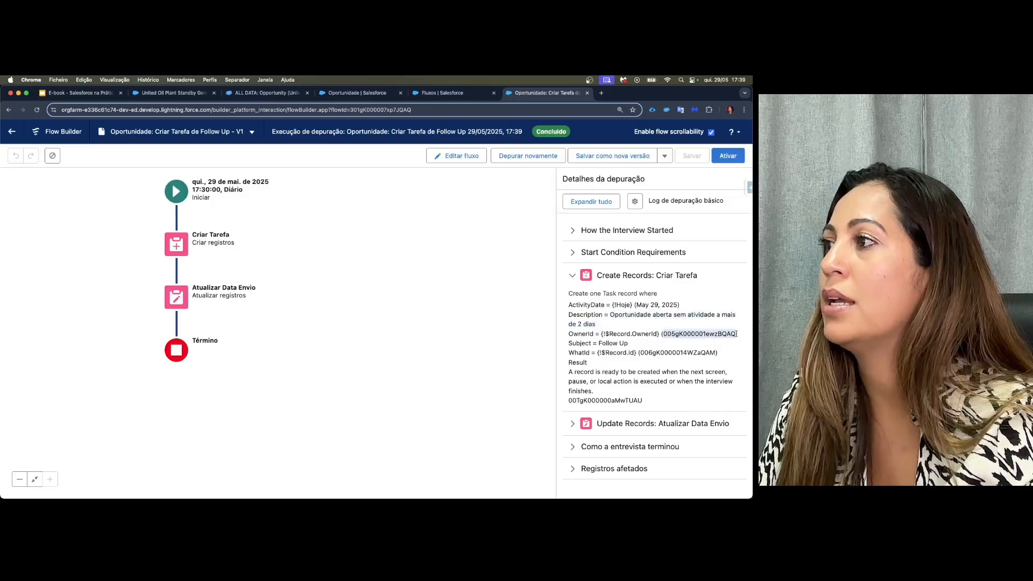
pyautogui.click(642, 334)
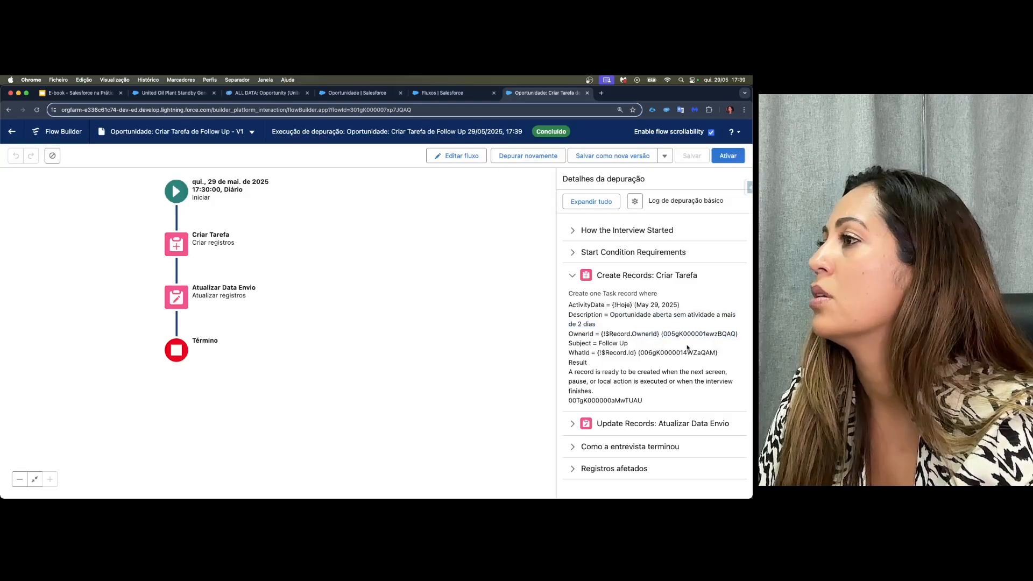
pyautogui.moveTo(639, 352); pyautogui.dragTo(719, 353)
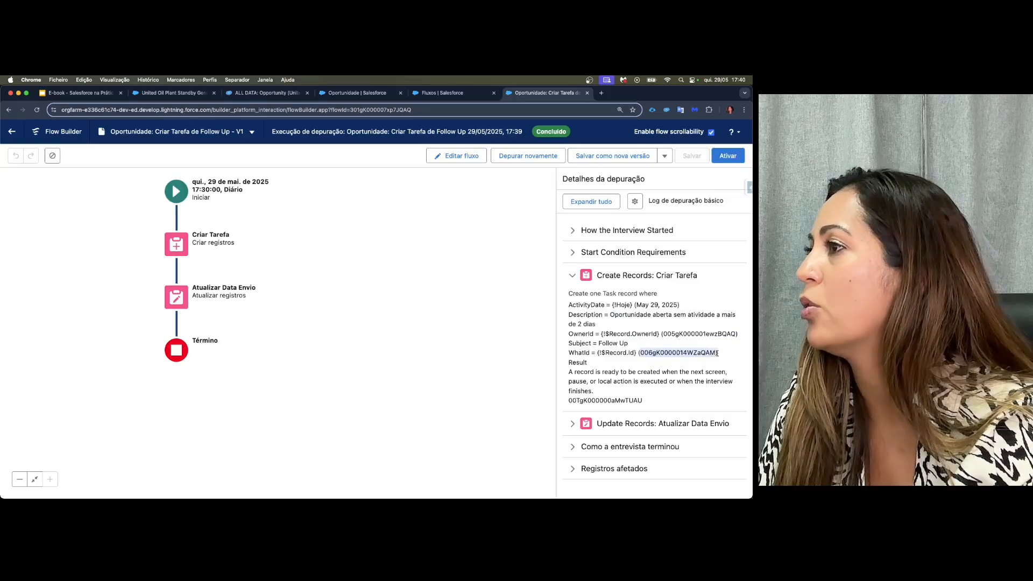
pyautogui.click(622, 389)
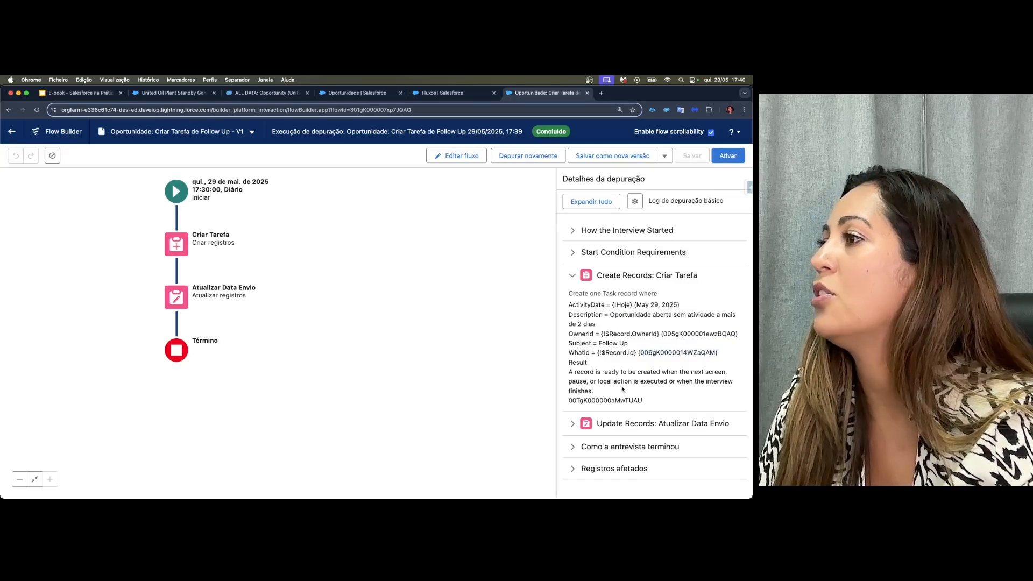
pyautogui.moveTo(569, 373); pyautogui.dragTo(593, 391)
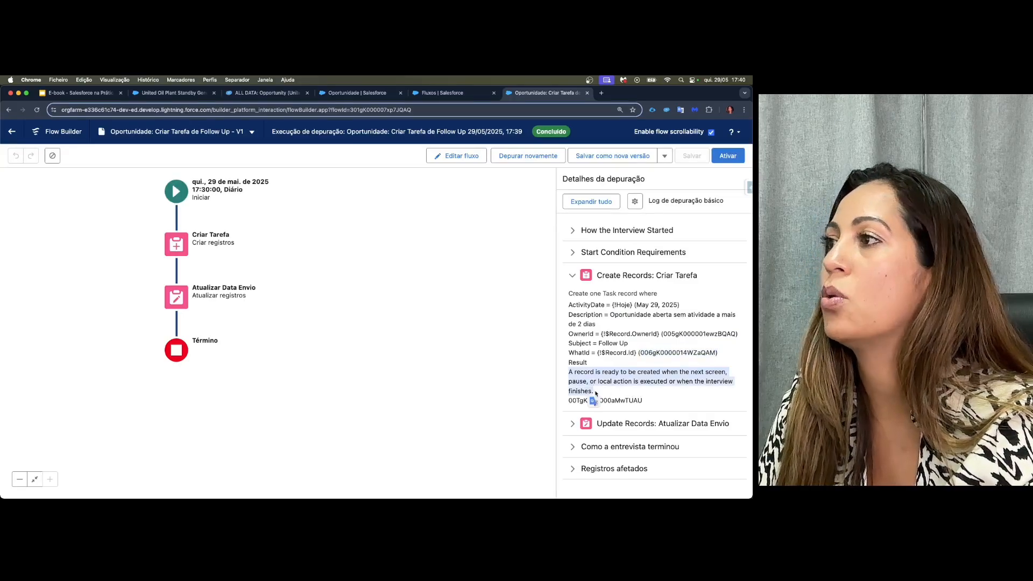
pyautogui.click(572, 276)
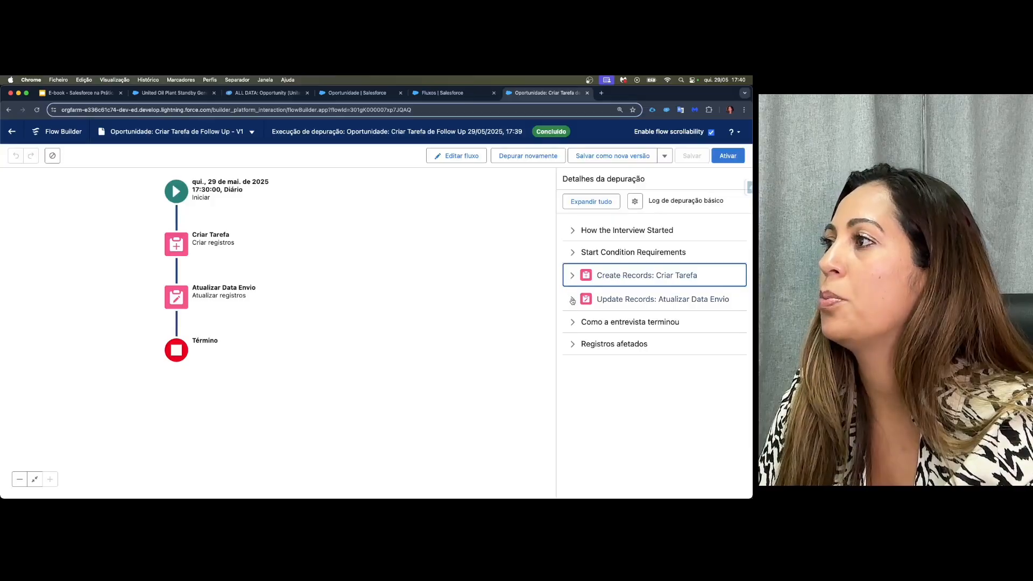
# - Examine the Atualizar Data Envio record update in the debug details, focusing on the DataEnvioAlertaFollow_Up__c assignment
pyautogui.click(572, 300)
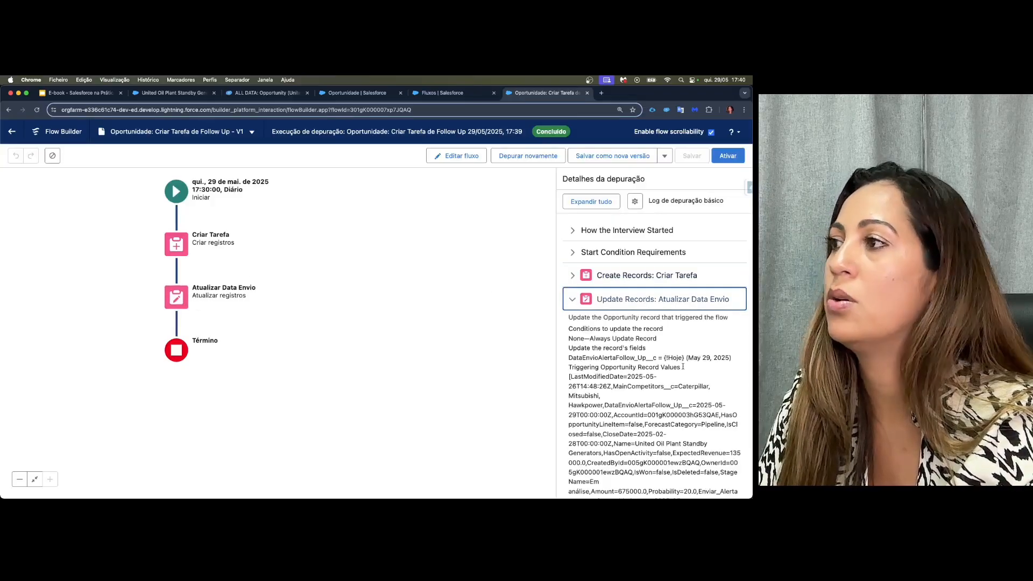
pyautogui.scroll(-5, 714, 353)
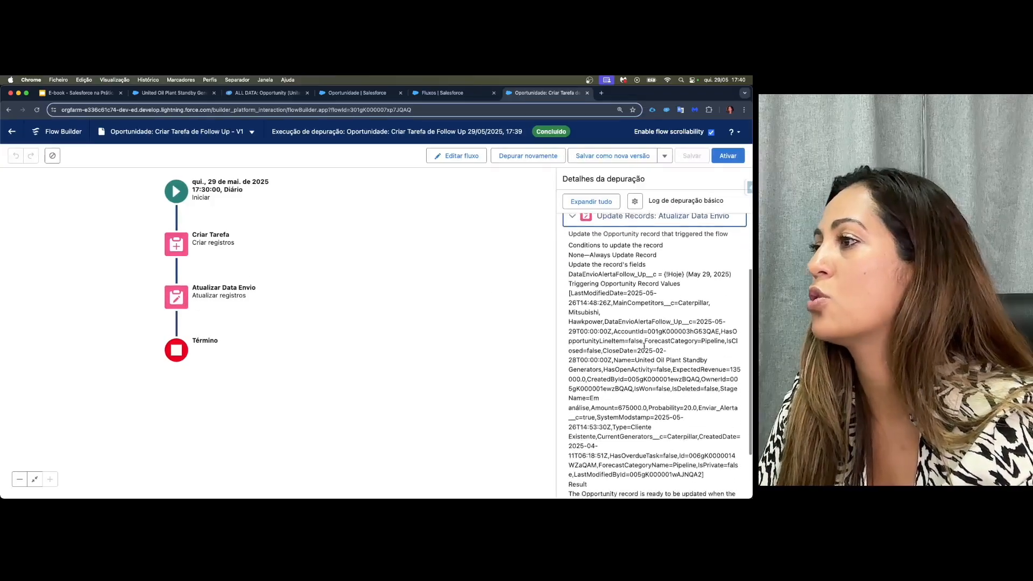
pyautogui.scroll(2, 644, 346)
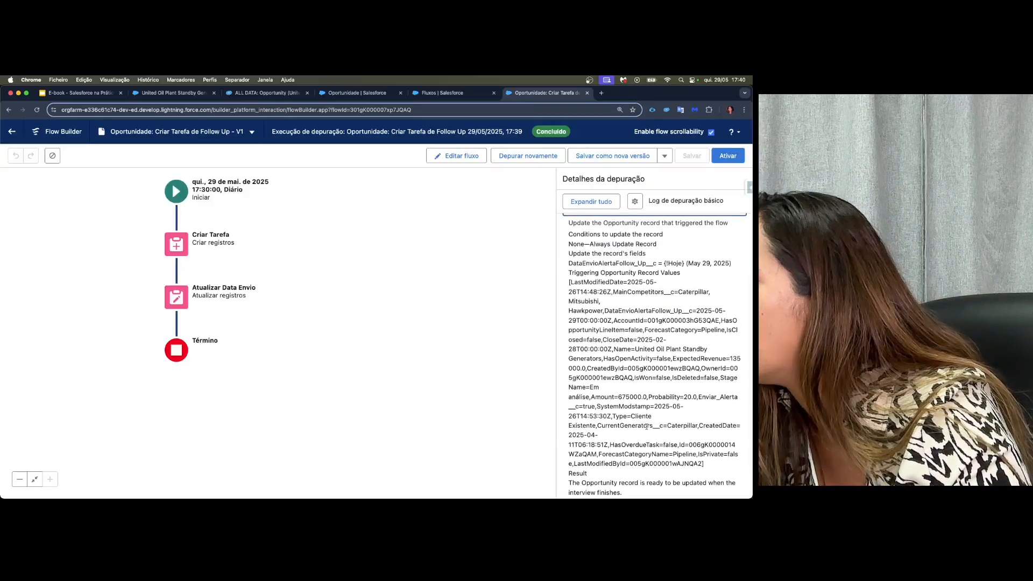
pyautogui.scroll(1, 572, 283)
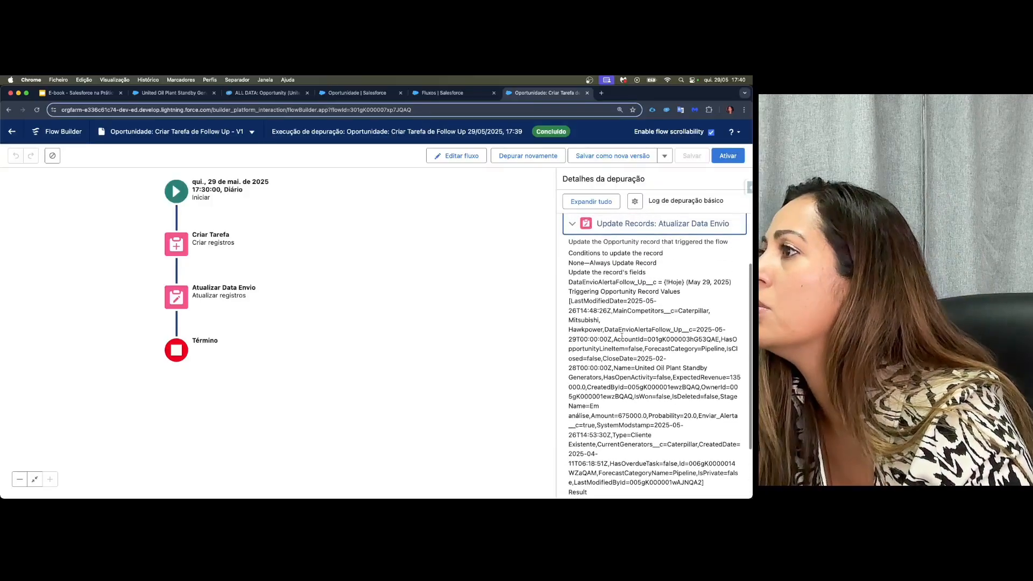
pyautogui.moveTo(569, 283); pyautogui.dragTo(731, 282)
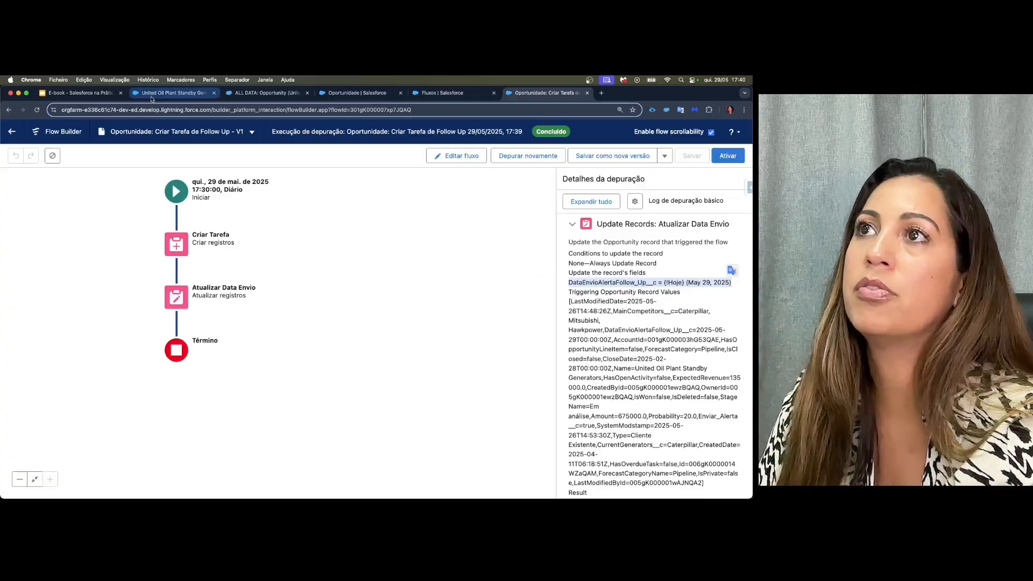
# - Reload the United Oil Plant Standby Generators opportunity, check its Follow Up task's due date, subject and comments, and return to the opportunity
pyautogui.click(151, 94)
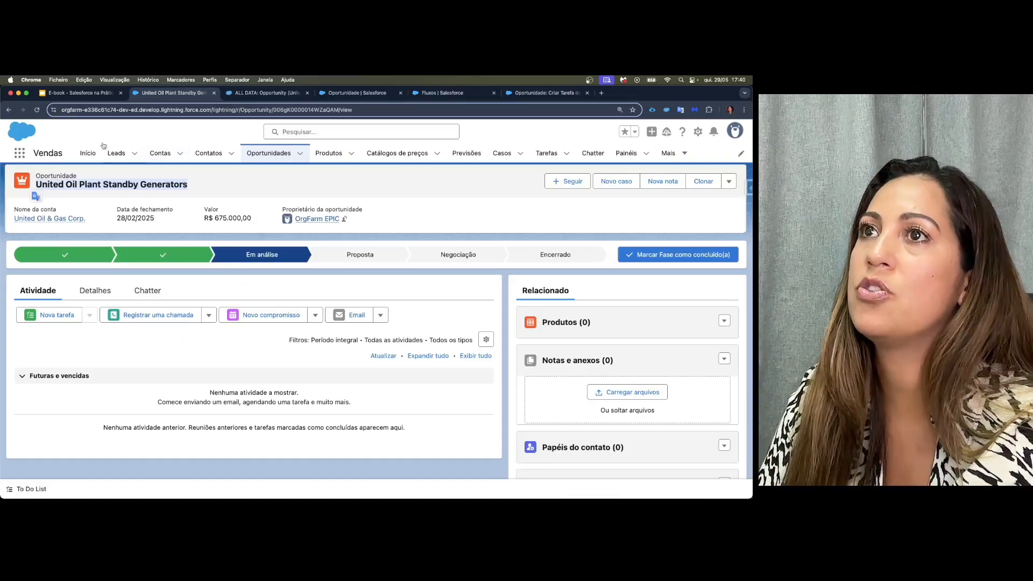
pyautogui.click(37, 110)
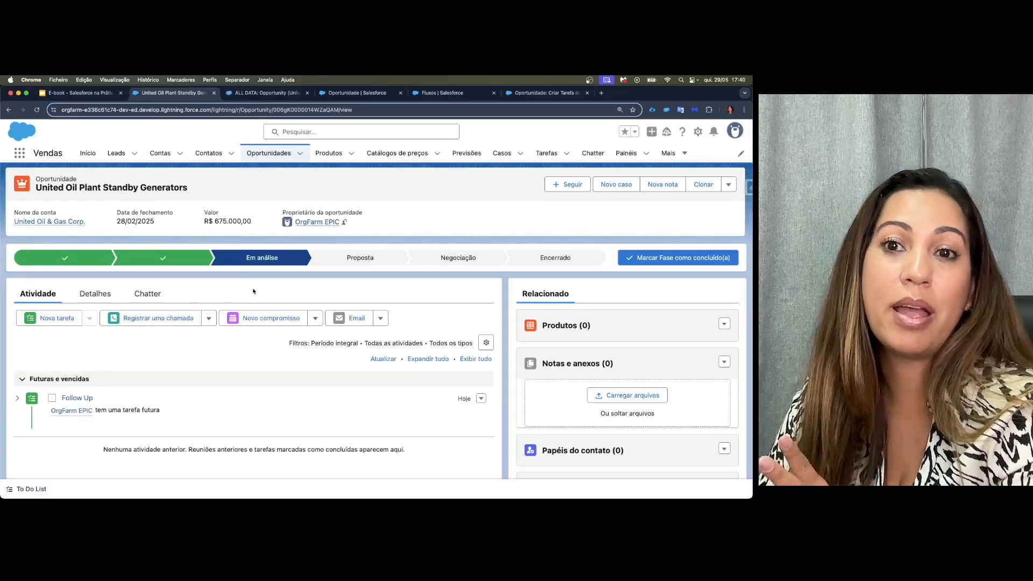
pyautogui.click(77, 400)
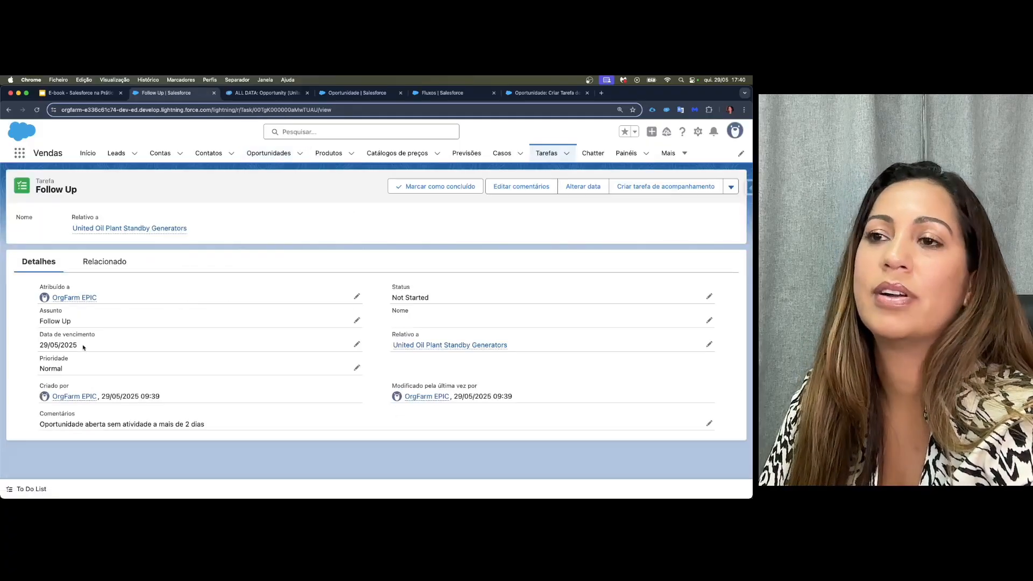
pyautogui.moveTo(83, 348); pyautogui.dragTo(39, 346)
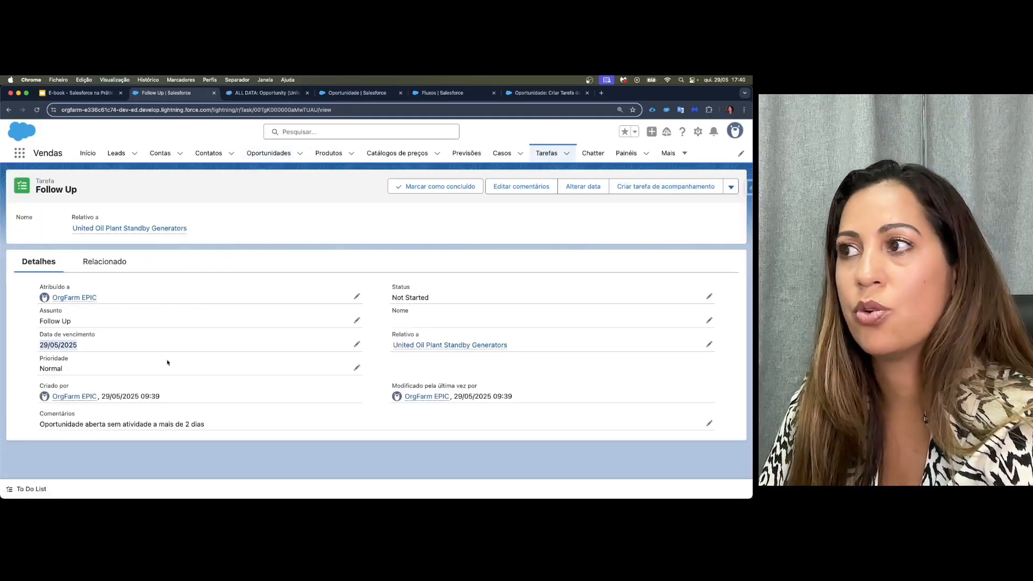
pyautogui.click(406, 232)
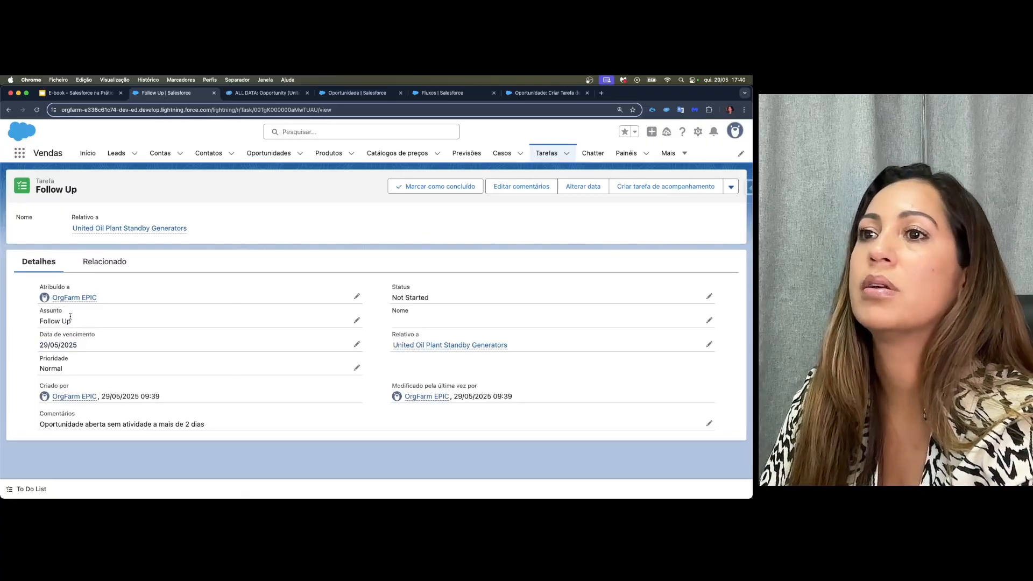
pyautogui.moveTo(70, 320); pyautogui.dragTo(39, 321)
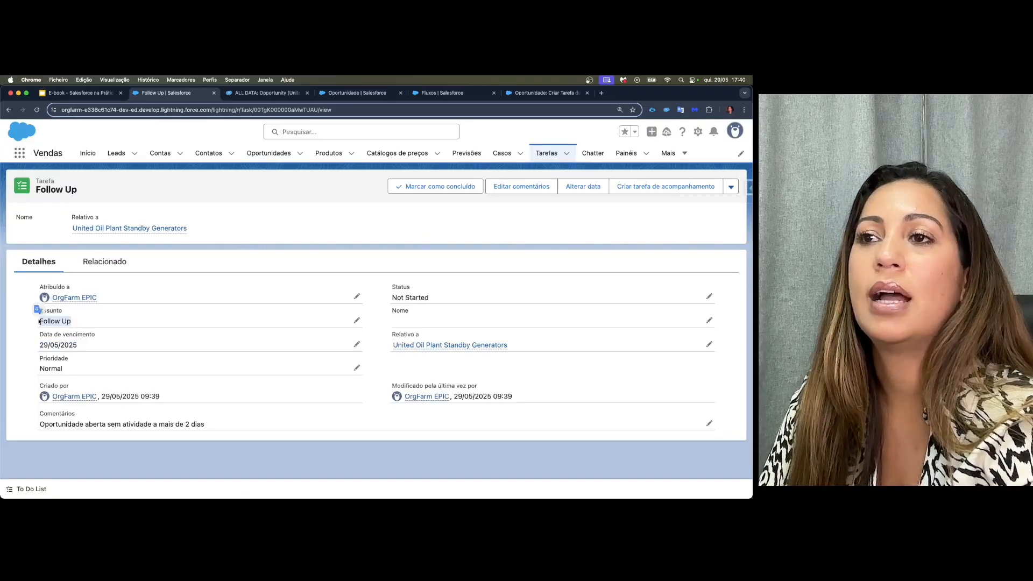
pyautogui.click(257, 223)
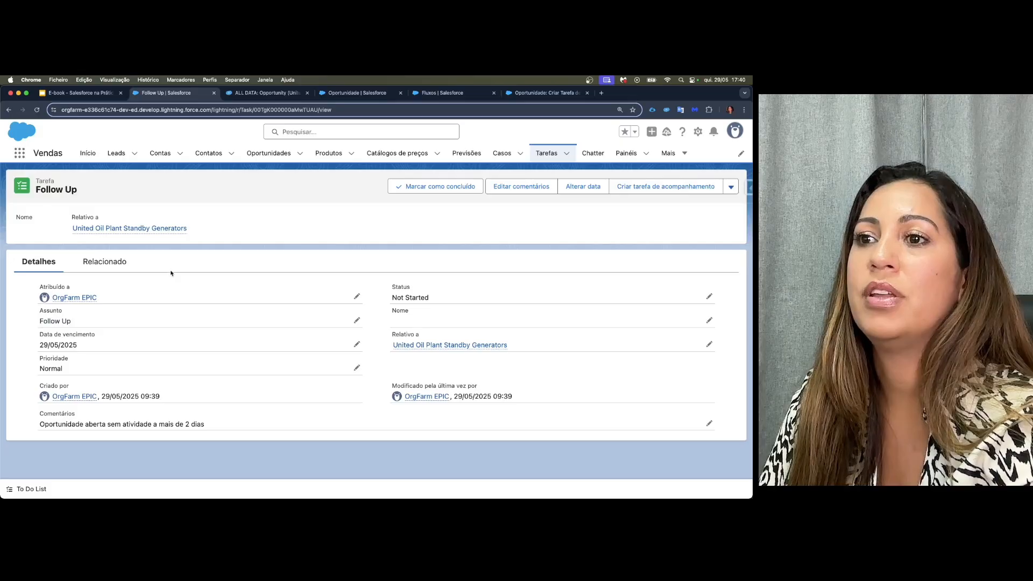
pyautogui.moveTo(40, 424); pyautogui.dragTo(197, 432)
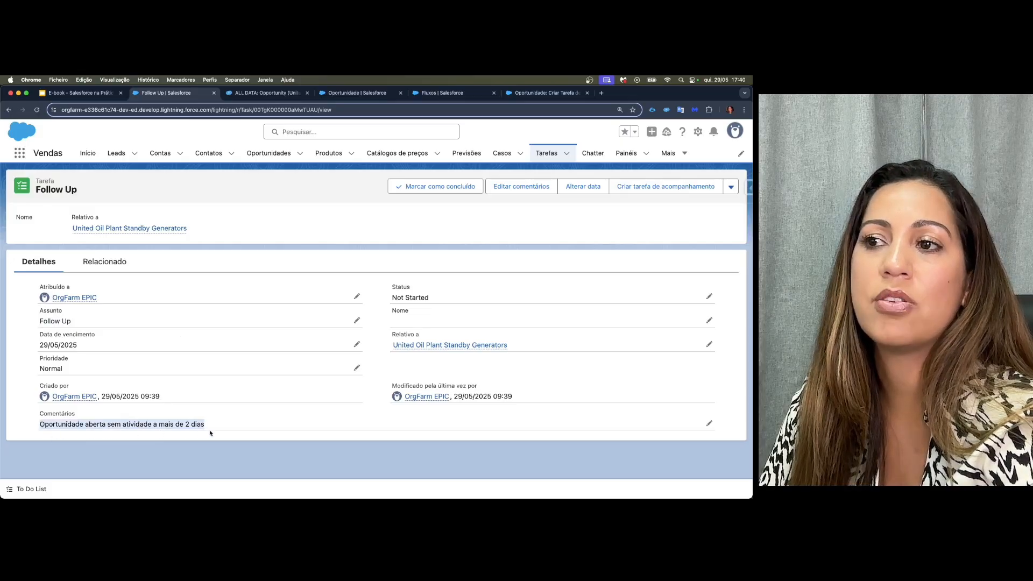
pyautogui.click(144, 337)
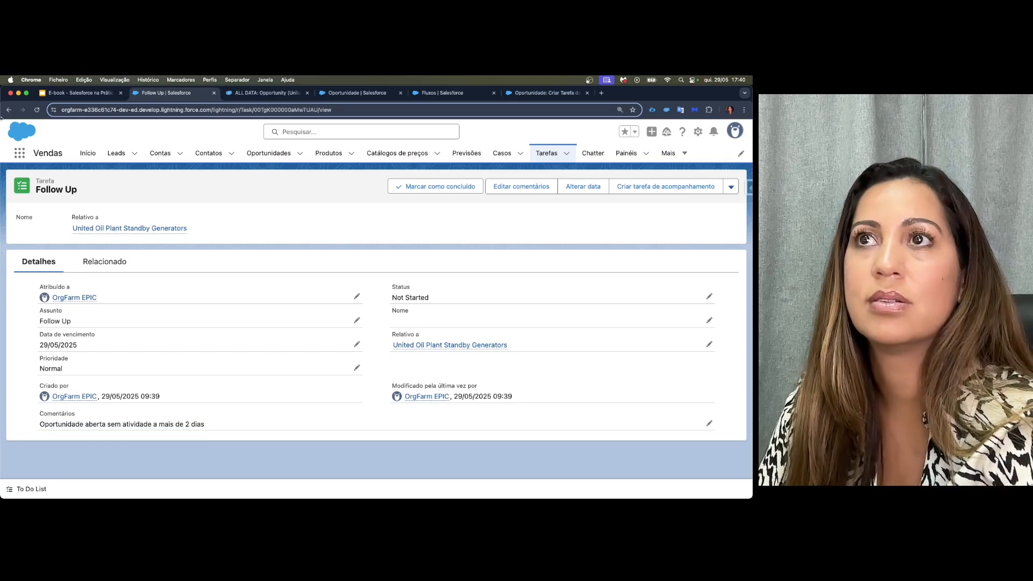
pyautogui.click(8, 110)
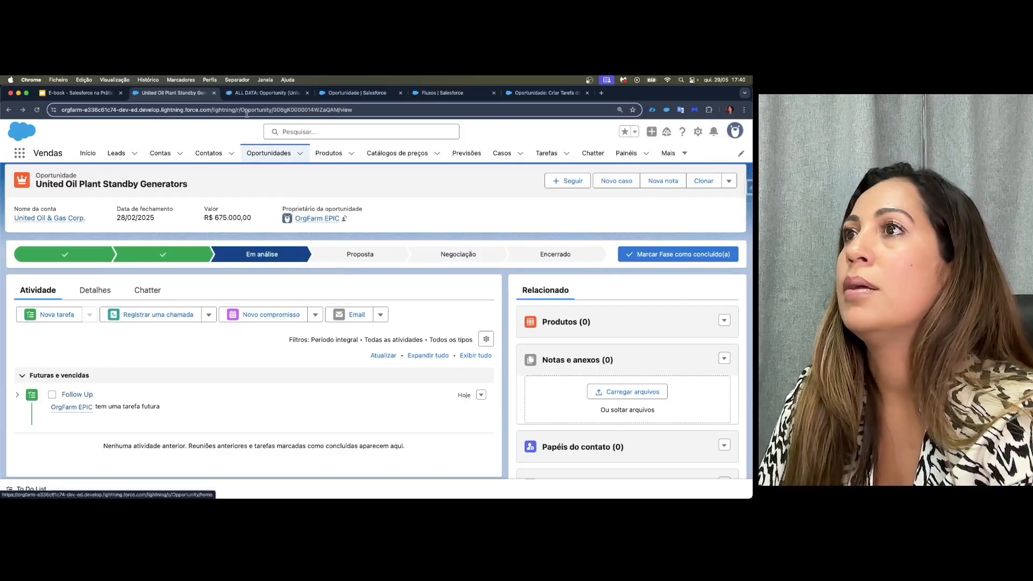
# - Reload the opportunity's data in Salesforce Inspector, filter by "env", check the DataEnvioAlertaFollow_Up__c value and close the inspector page
pyautogui.click(253, 97)
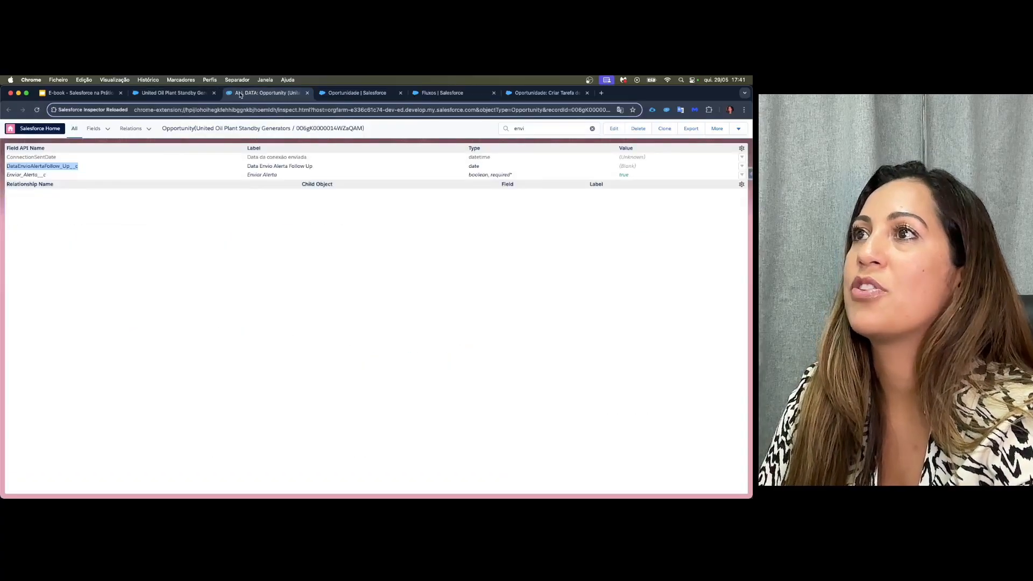
pyautogui.click(37, 110)
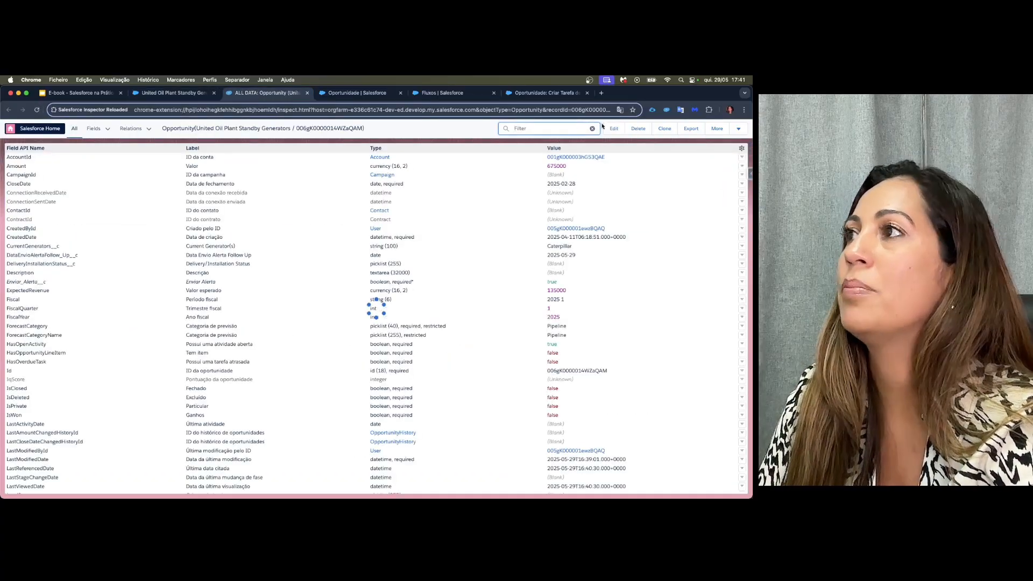
pyautogui.write('env')
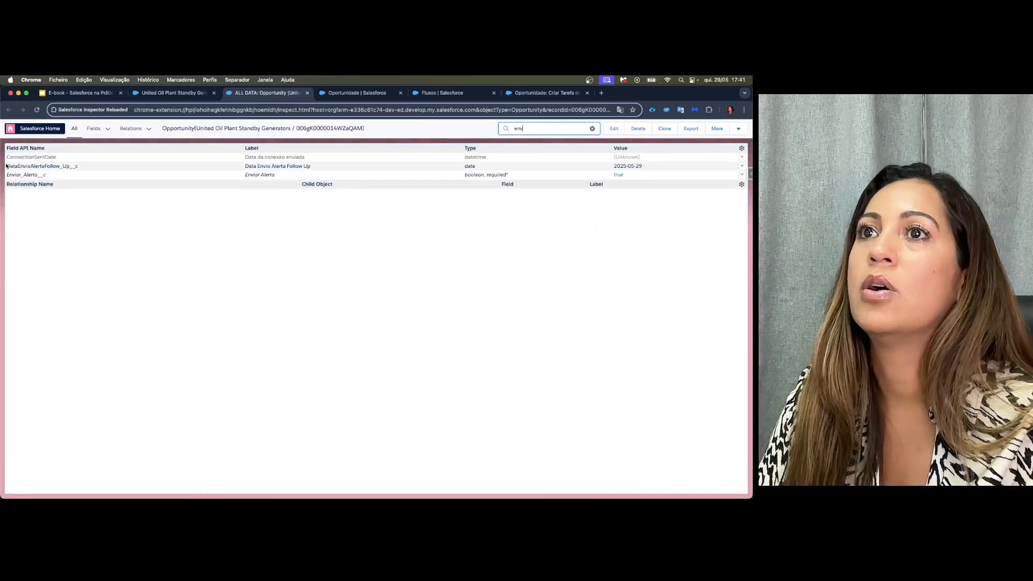
pyautogui.moveTo(7, 167); pyautogui.dragTo(645, 171)
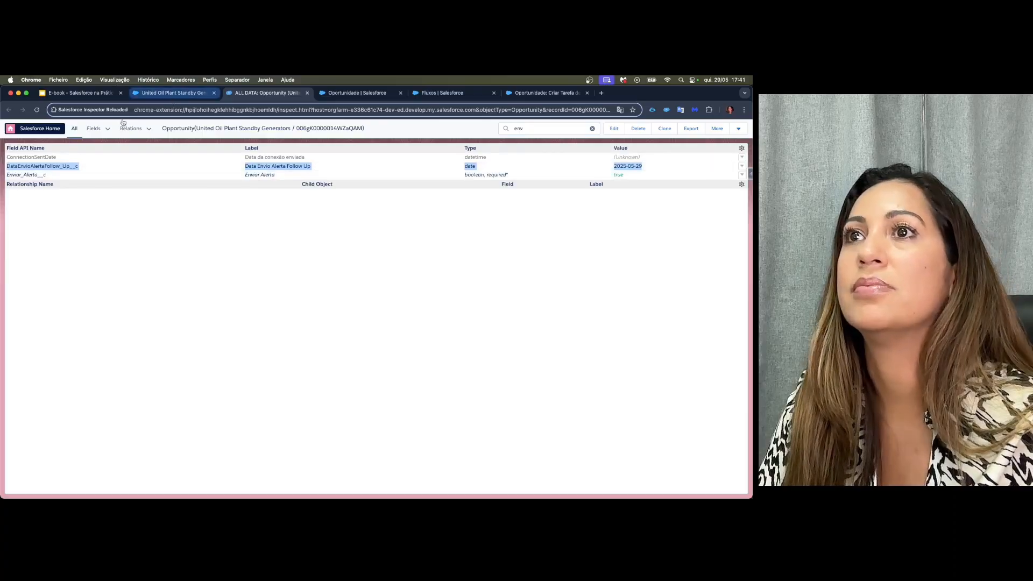
pyautogui.click(307, 92)
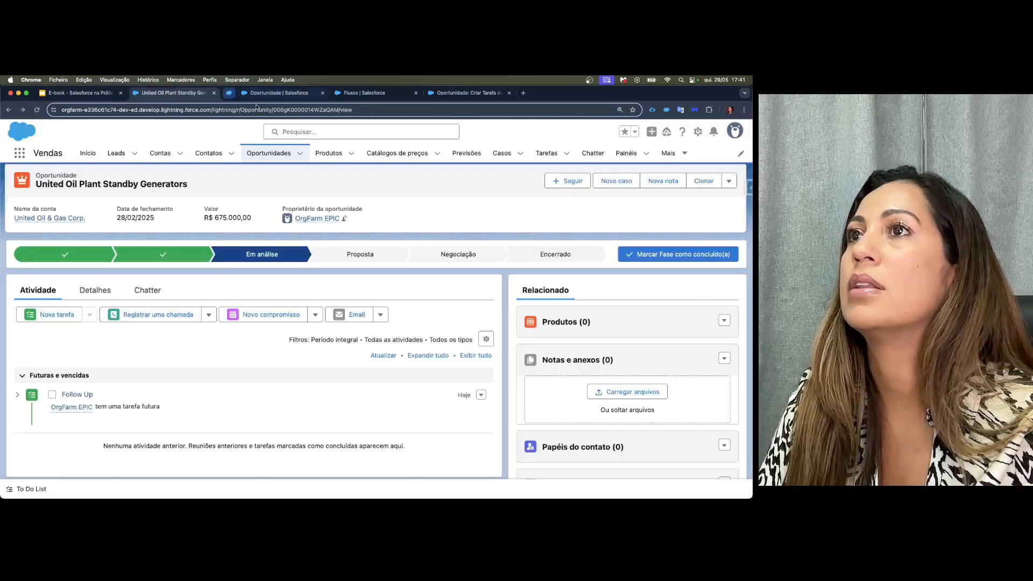
# - Go back to the Criar Tarefa de Follow Up flow and leave the debug results for edit mode
pyautogui.click(455, 93)
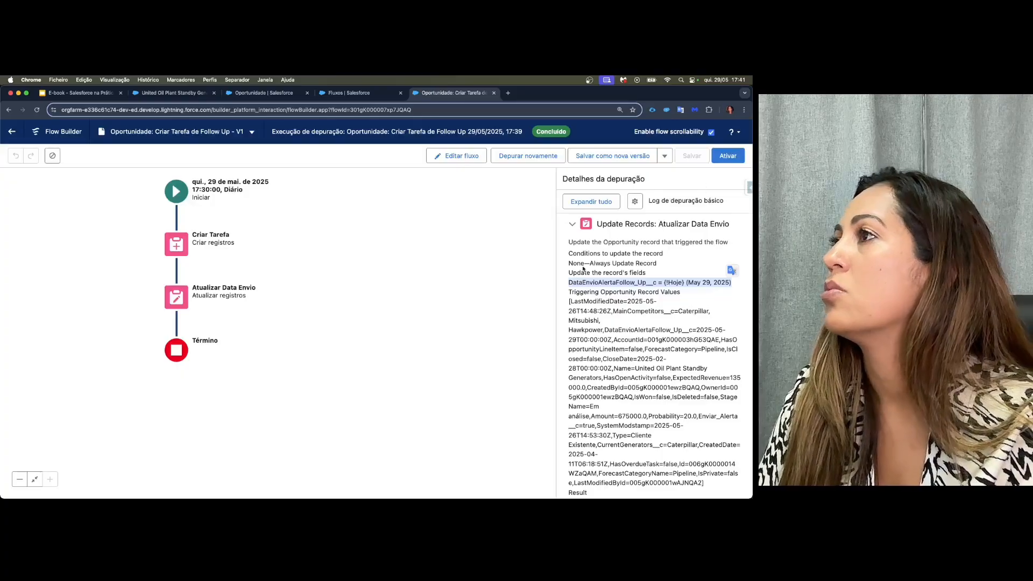
pyautogui.click(452, 156)
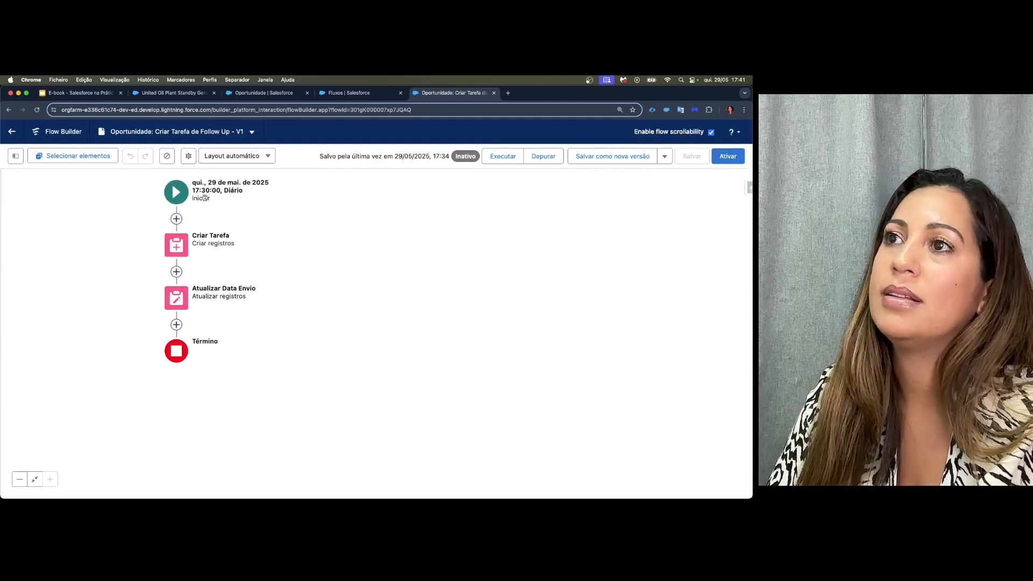
pyautogui.hscroll(-1, 240, 190)
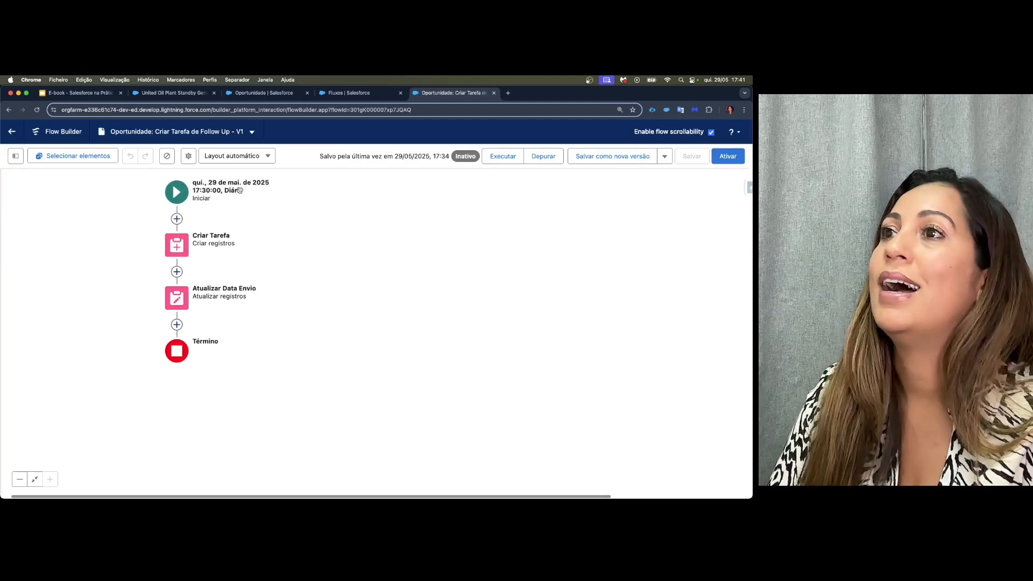